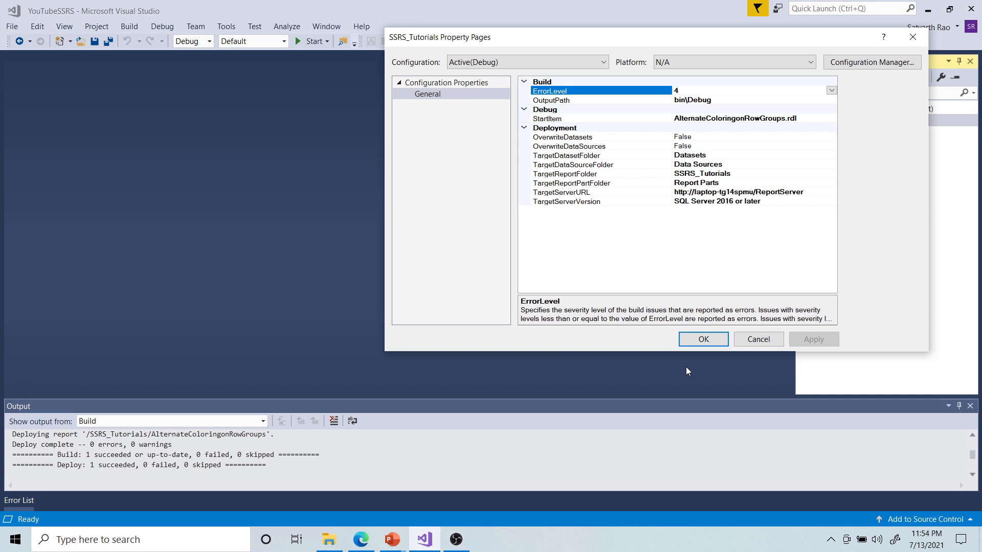
Enlarge the SSRS_Tutorials Property Pages dialog and move it clear of the Solution Explorer's project tree
{"action": "left_click_drag", "start_coordinate": [922, 353], "coordinate": [960, 452]}
{"action": "left_click_drag", "start_coordinate": [676, 41], "coordinate": [513, 50]}
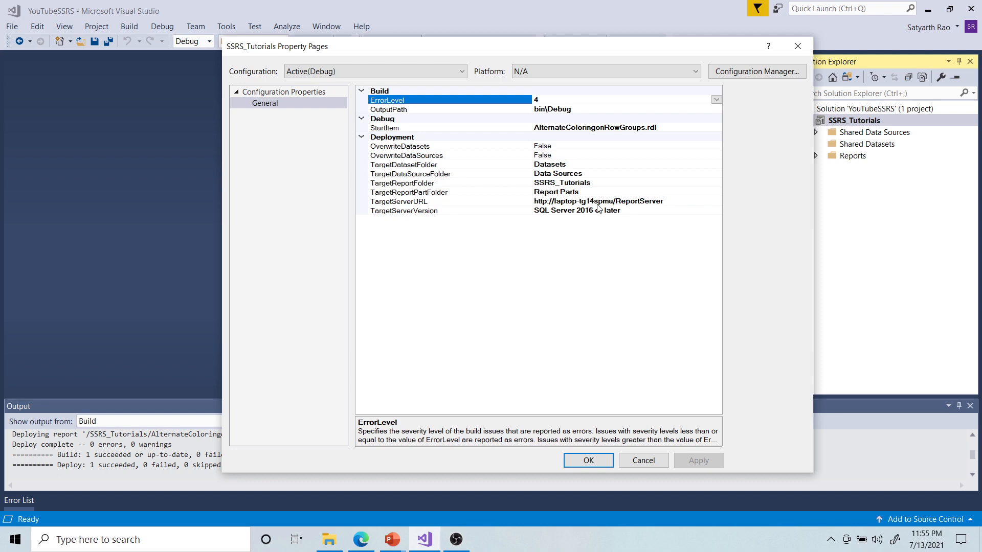
Launch Report Server Configuration Manager and connect to the SSRS instance on server LAPTOP-TG14SPMU
{"action": "left_click", "coordinate": [12, 548]}
{"action": "left_click", "coordinate": [89, 205]}
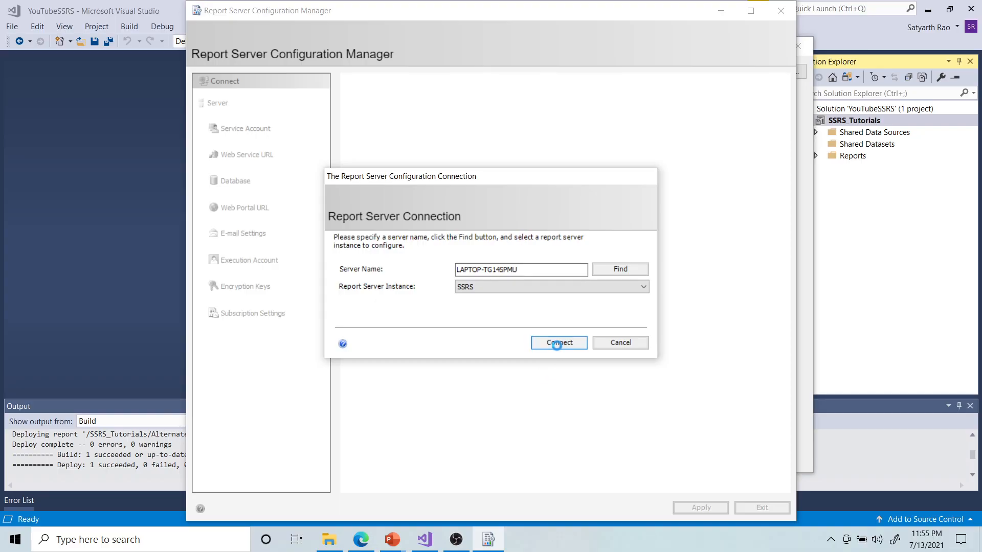
{"action": "left_click", "coordinate": [556, 343]}
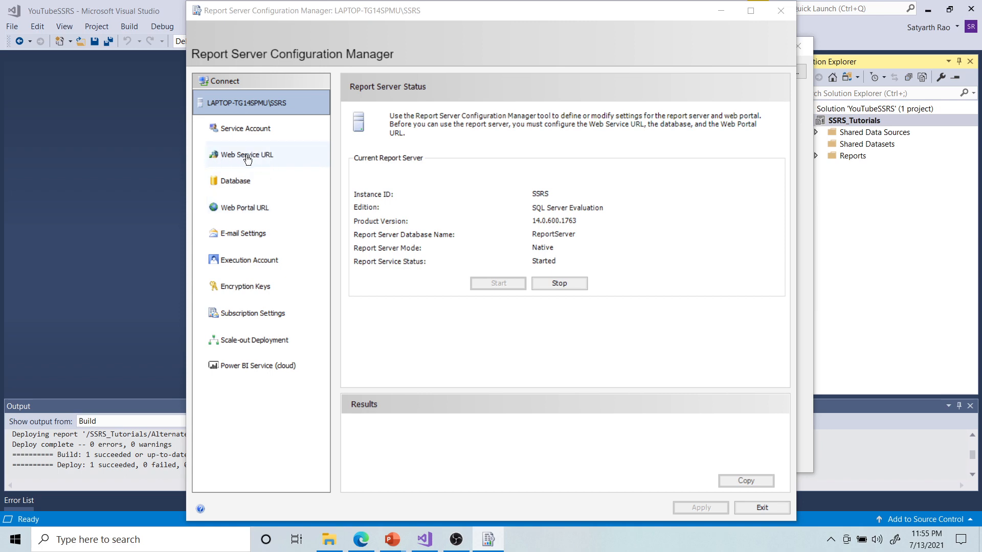
Arrange Report Server Configuration Manager and the resized SSRS_Tutorials Property Pages side by side so the deployment values stay readable
{"action": "left_click_drag", "start_coordinate": [558, 13], "coordinate": [424, 100]}
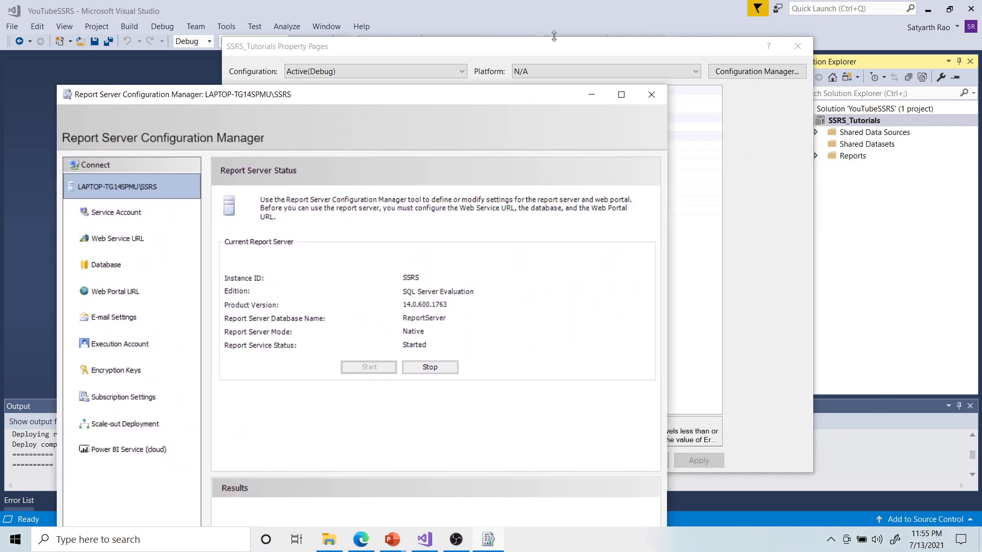
{"action": "left_click_drag", "start_coordinate": [540, 45], "coordinate": [685, 46]}
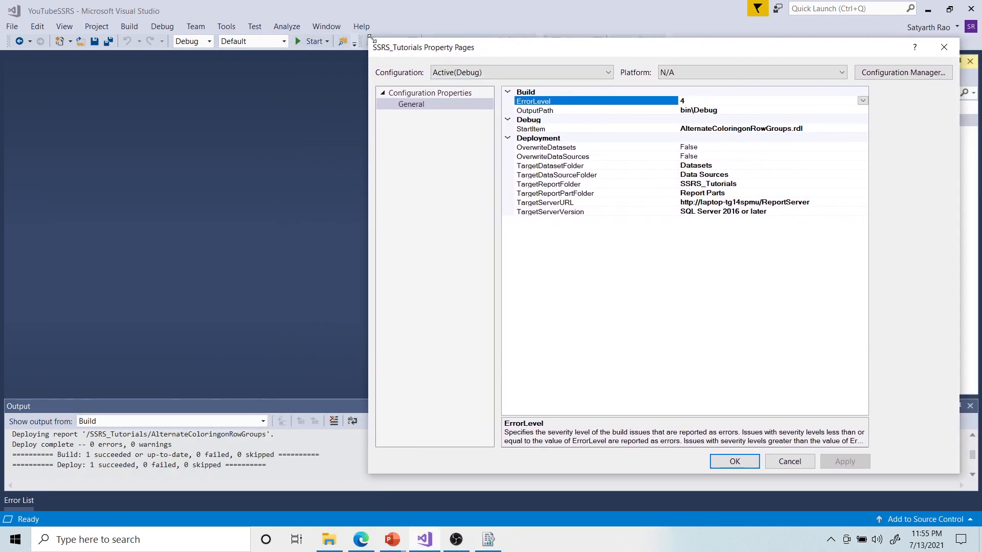
{"action": "left_click_drag", "start_coordinate": [370, 38], "coordinate": [520, 82]}
{"action": "left_click_drag", "start_coordinate": [768, 92], "coordinate": [682, 66]}
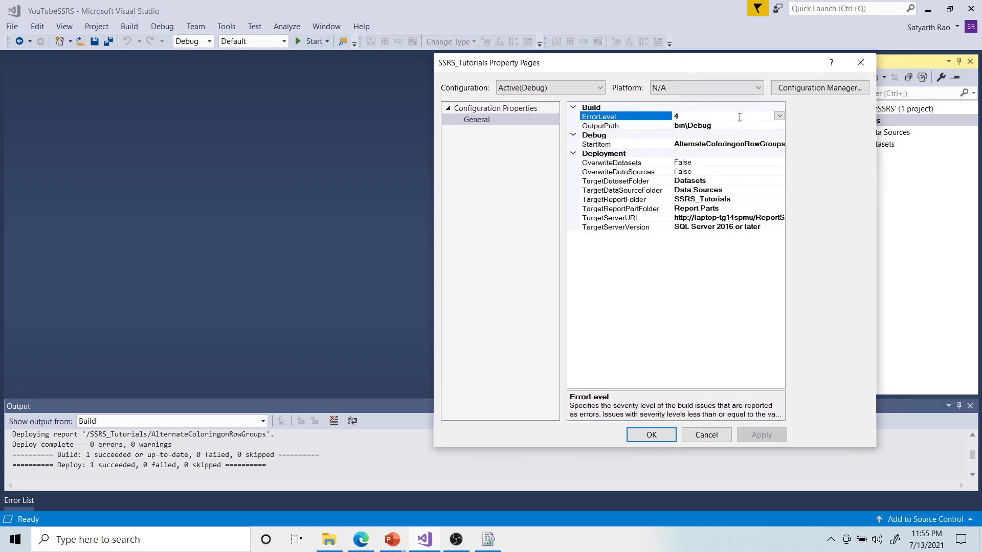
{"action": "left_click_drag", "start_coordinate": [876, 388], "coordinate": [943, 382]}
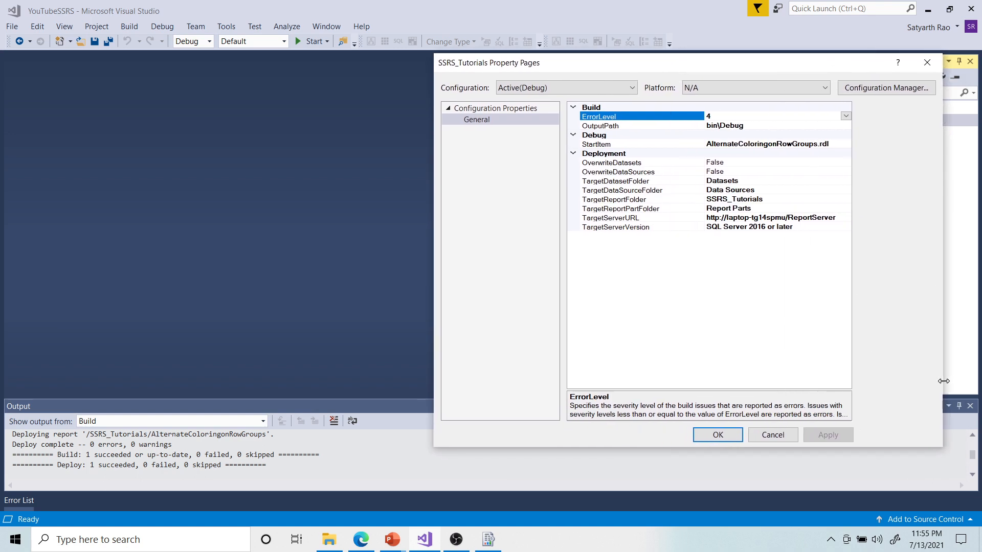
{"action": "left_click", "coordinate": [488, 540]}
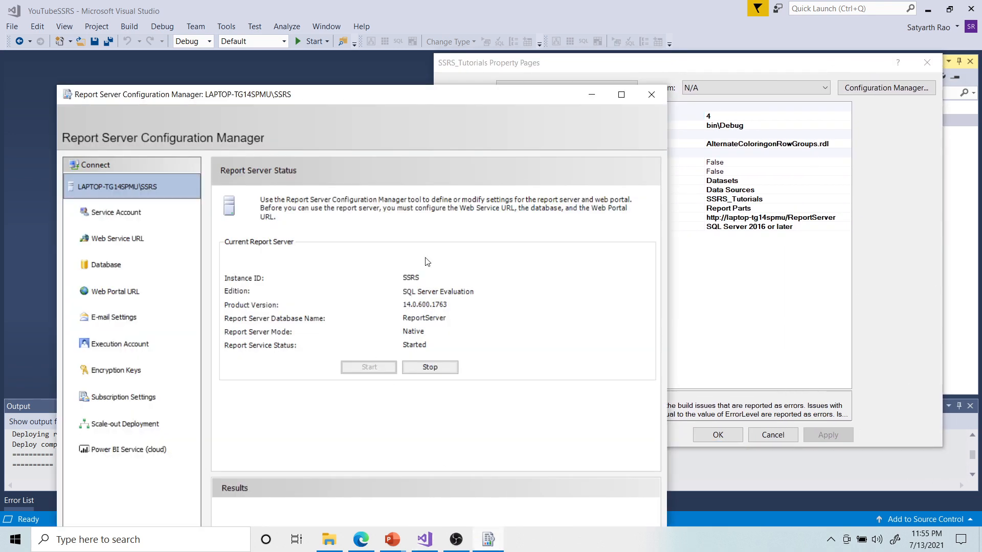
{"action": "left_click_drag", "start_coordinate": [504, 100], "coordinate": [434, 39]}
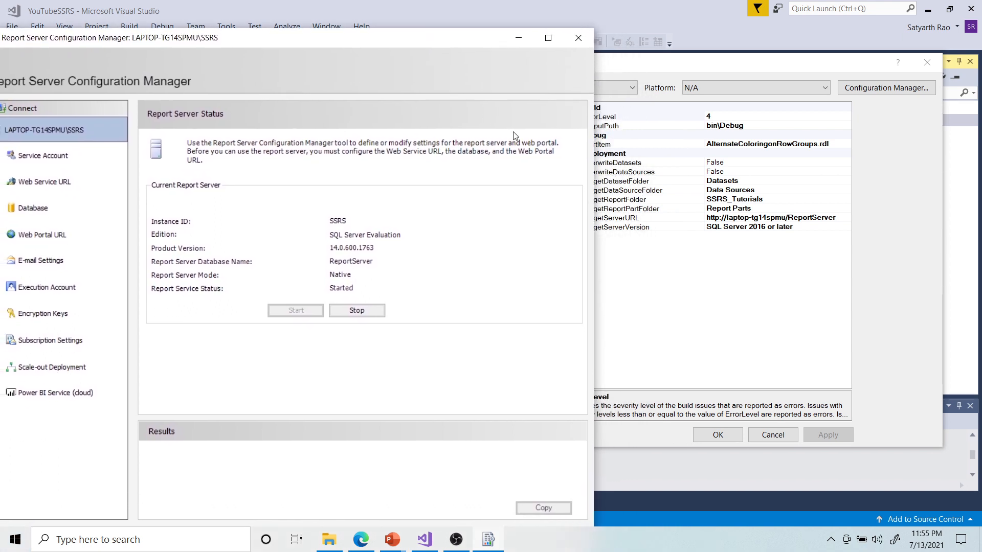
Review the Web Service URL settings and inspect the folder listing at the ReportServer URL in the browser
{"action": "left_click", "coordinate": [41, 163]}
{"action": "left_click", "coordinate": [41, 182]}
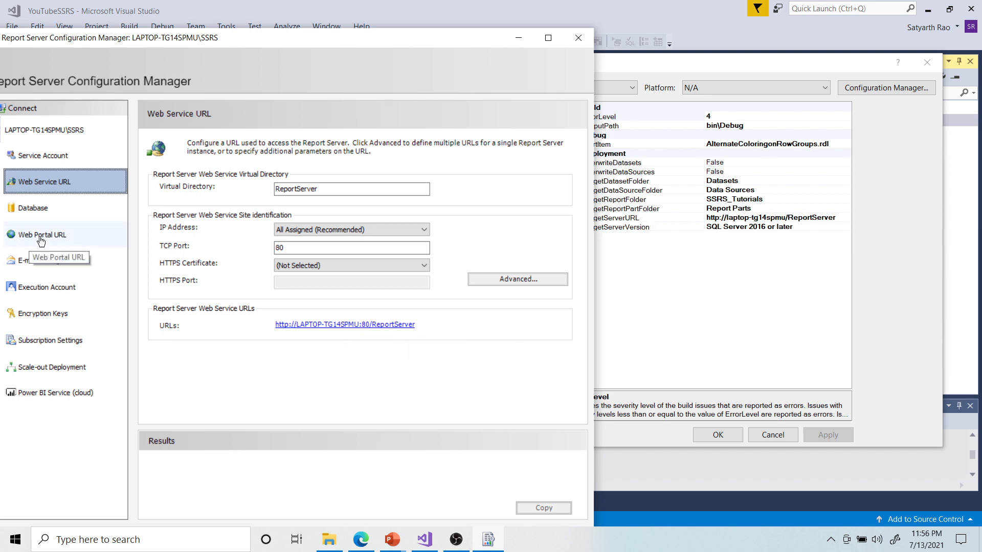
{"action": "left_click", "coordinate": [395, 329]}
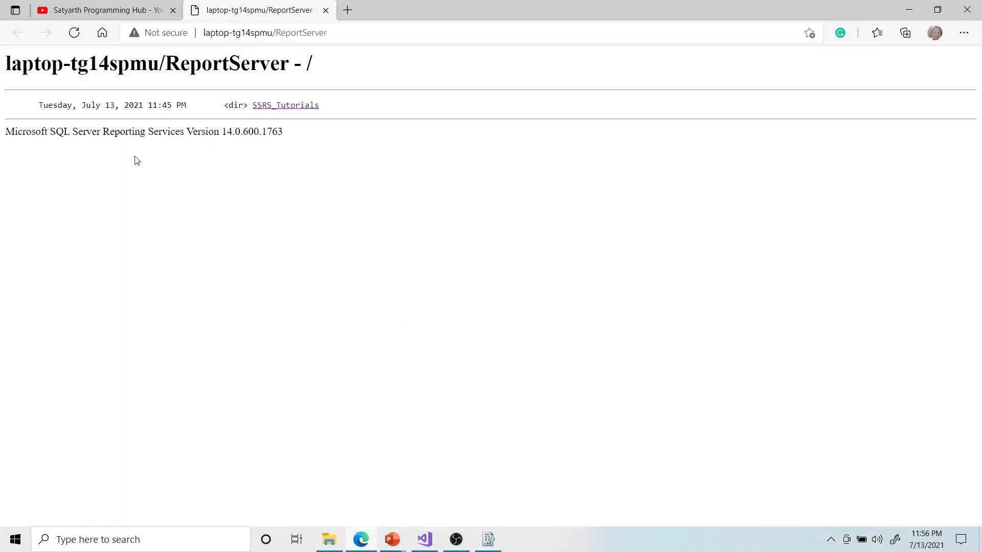
{"action": "left_click_drag", "start_coordinate": [31, 106], "coordinate": [405, 121]}
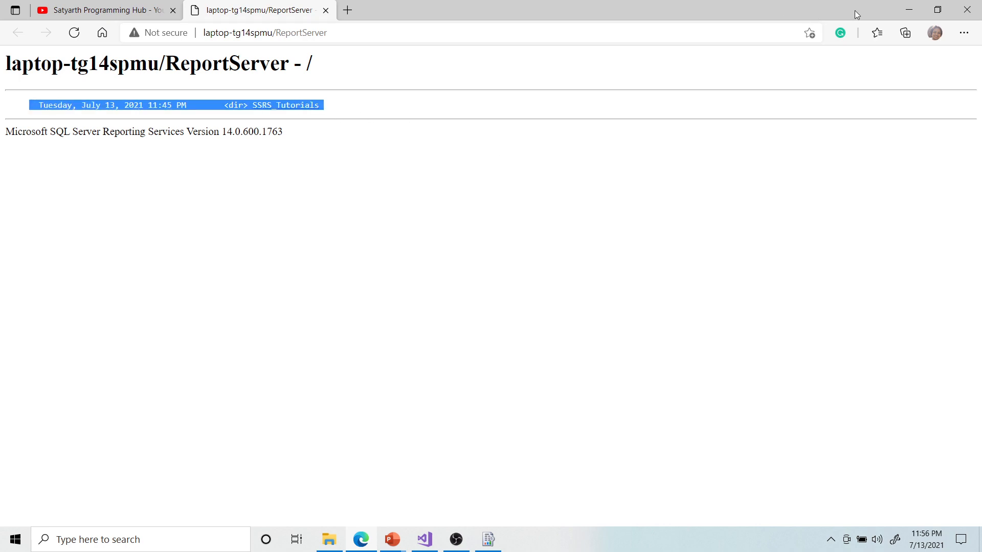
{"action": "left_click", "coordinate": [909, 10]}
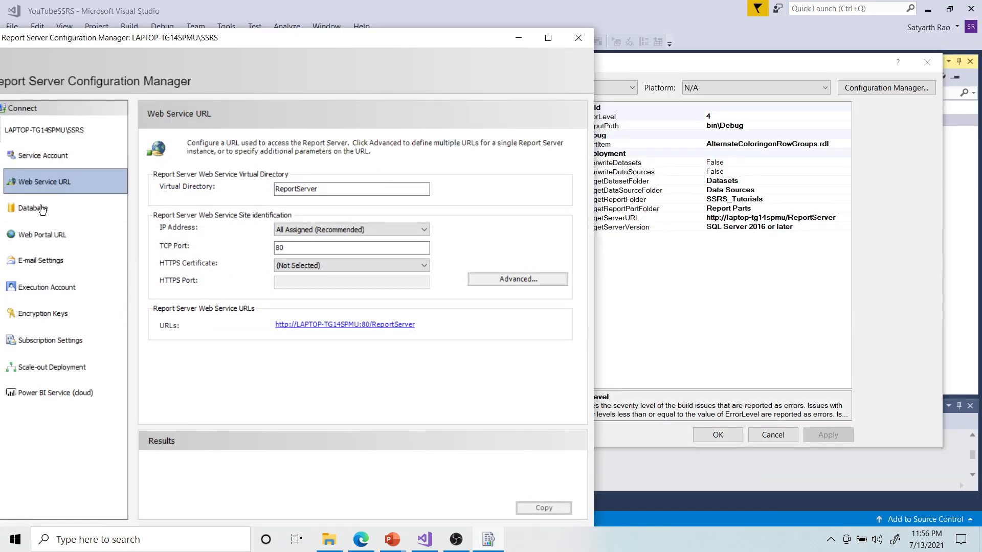
Open the Reports web portal from its Web Portal URL settings and compare it with the reloaded ReportServer page
{"action": "left_click", "coordinate": [29, 230]}
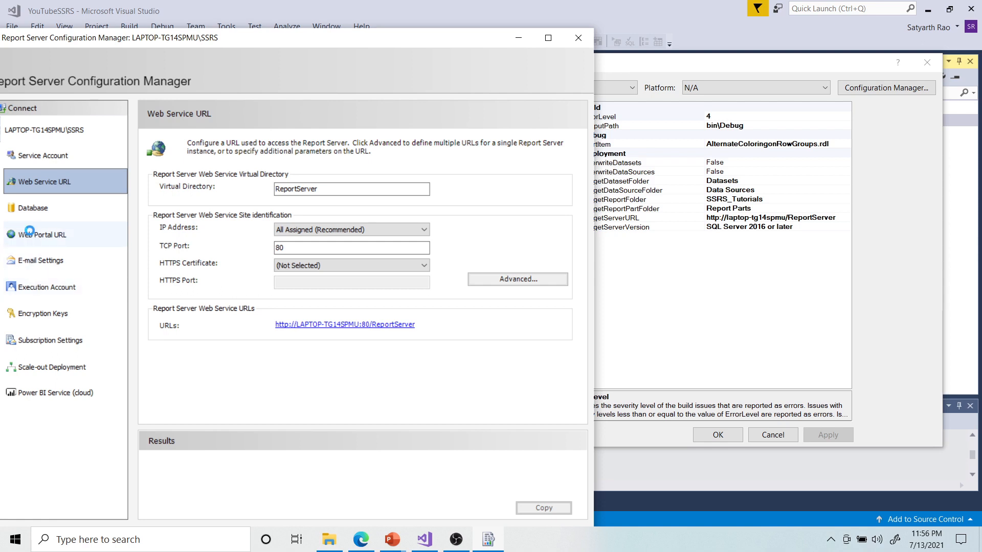
{"action": "left_click", "coordinate": [286, 216]}
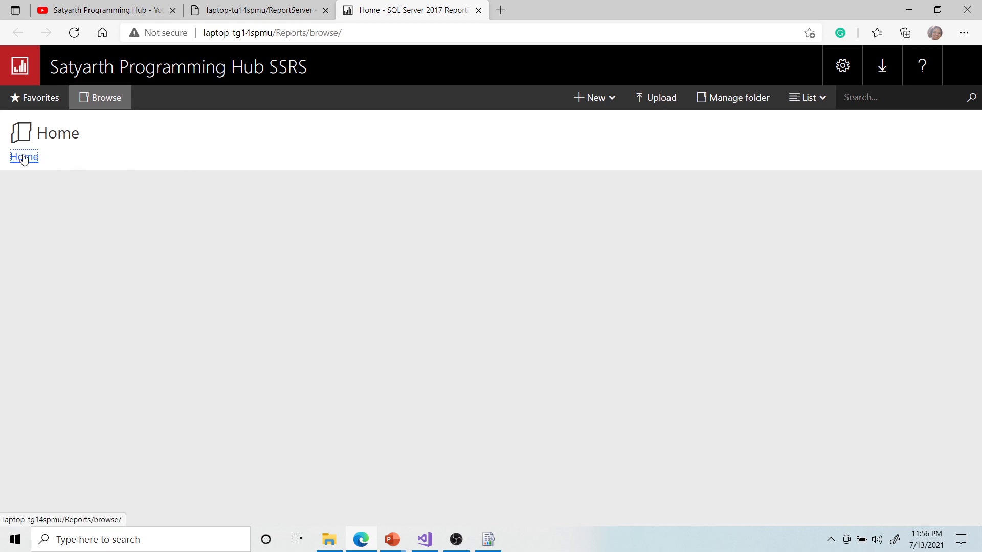
{"action": "left_click", "coordinate": [268, 9]}
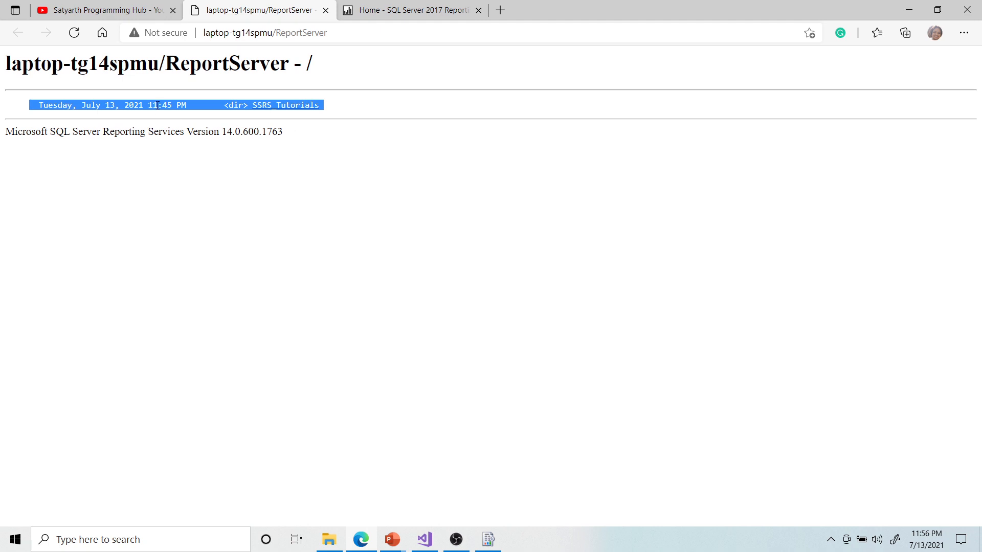
{"action": "left_click", "coordinate": [74, 33]}
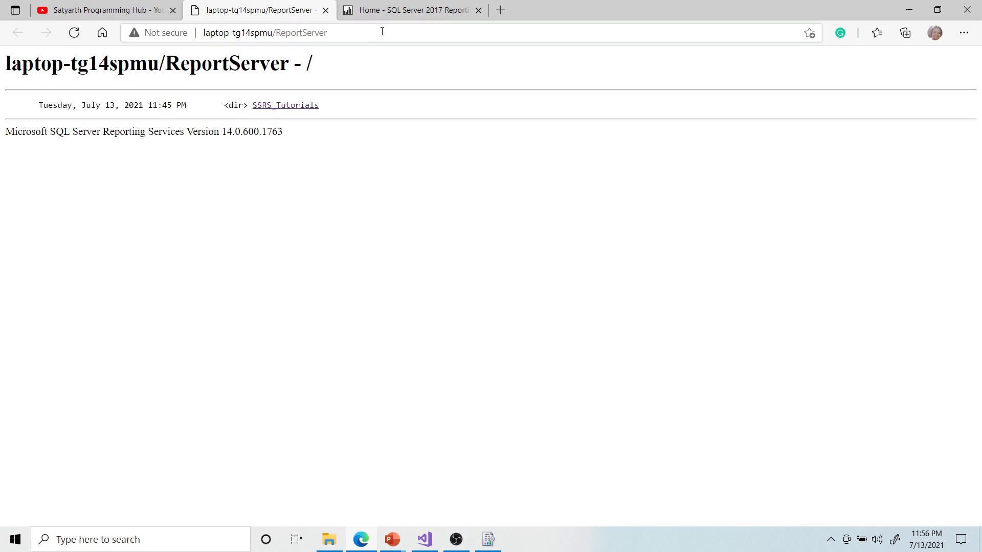
{"action": "left_click", "coordinate": [386, 10]}
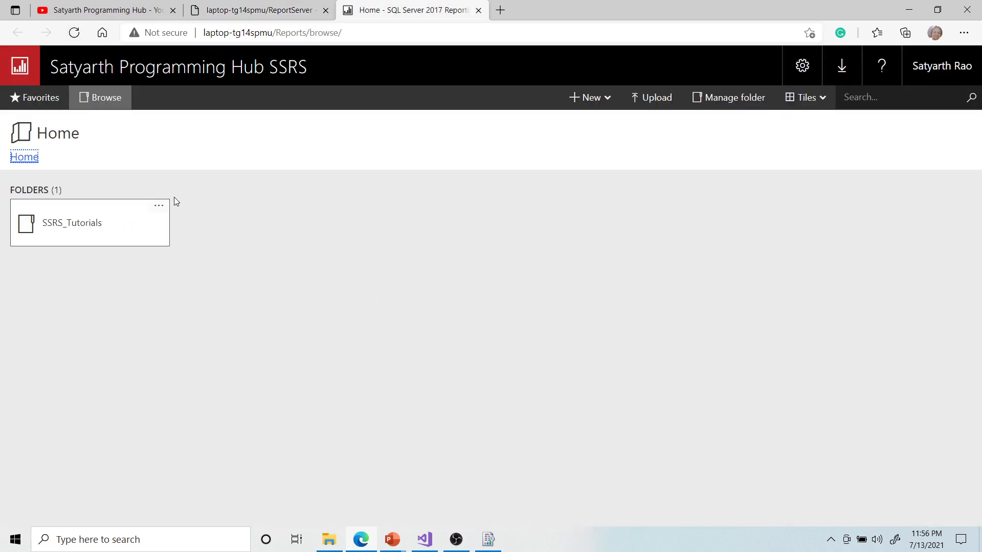
Delete the SSRS_Tutorials folder from the web portal's Home folder
{"action": "left_click", "coordinate": [161, 207]}
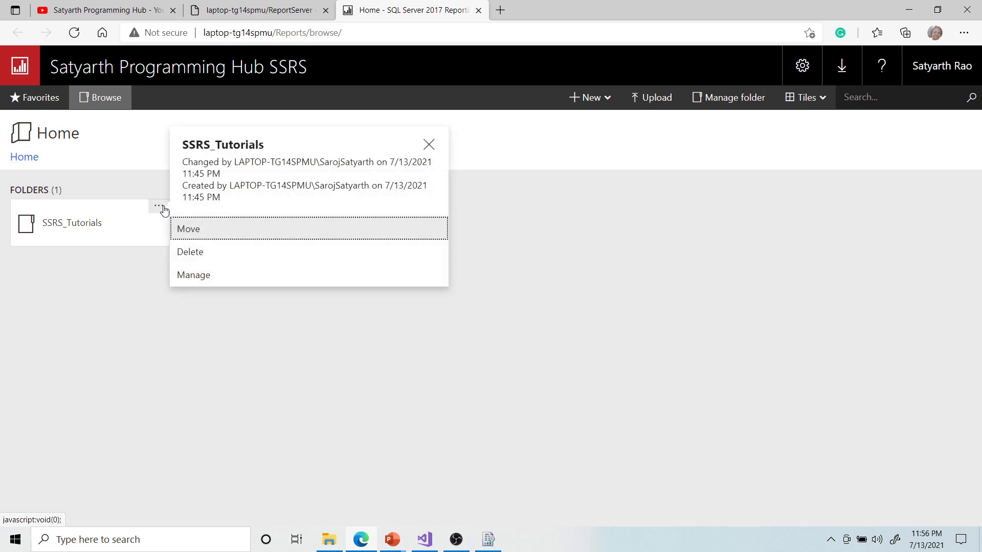
{"action": "left_click", "coordinate": [190, 252]}
{"action": "left_click", "coordinate": [569, 239]}
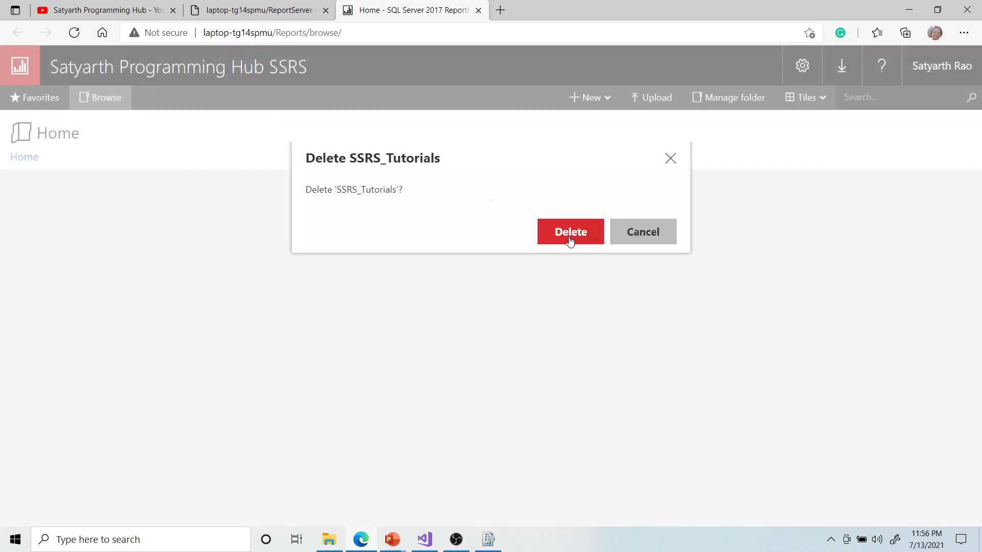
Reload the ReportServer page and compare its listing and URL with the web portal's Home folder
{"action": "left_click", "coordinate": [257, 10]}
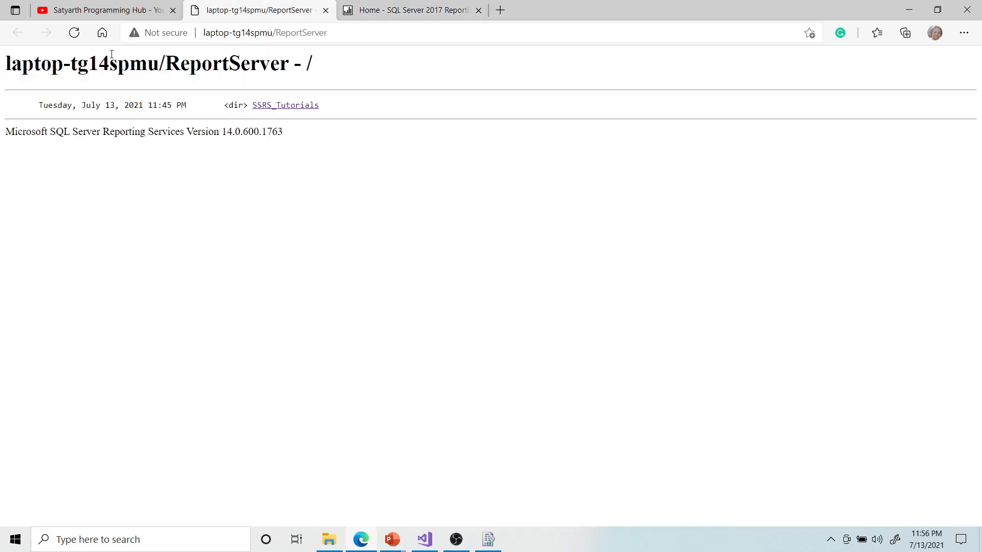
{"action": "left_click", "coordinate": [74, 33]}
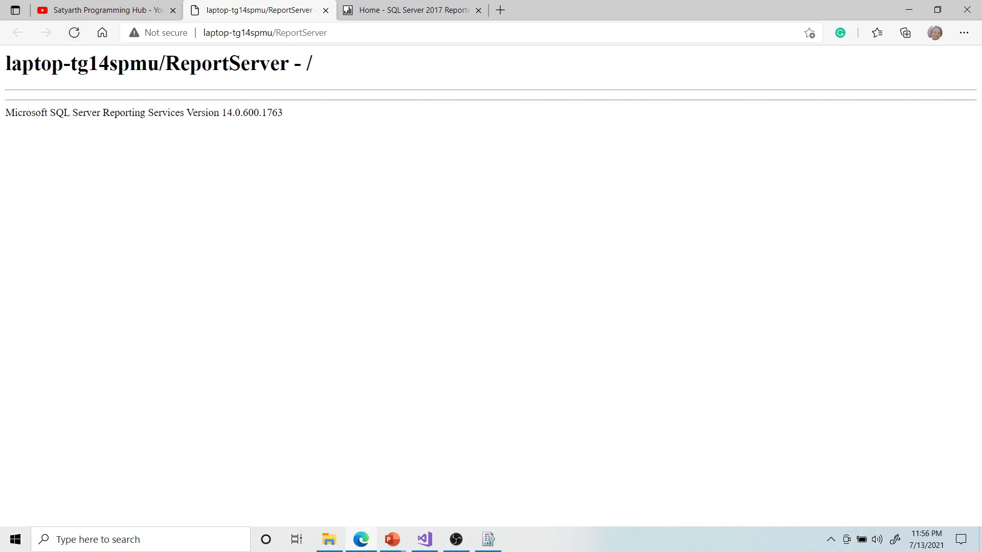
{"action": "left_click", "coordinate": [381, 10]}
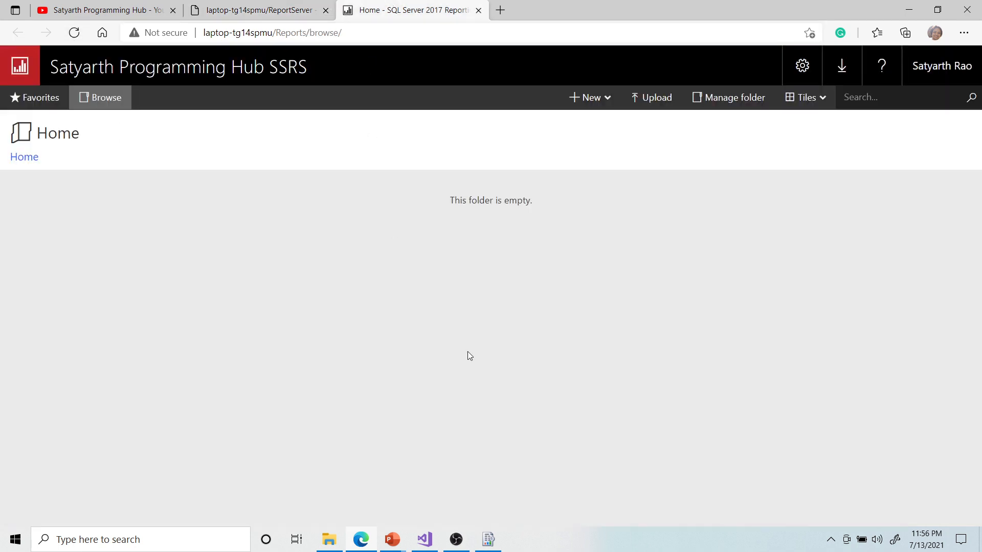
{"action": "left_click", "coordinate": [248, 9]}
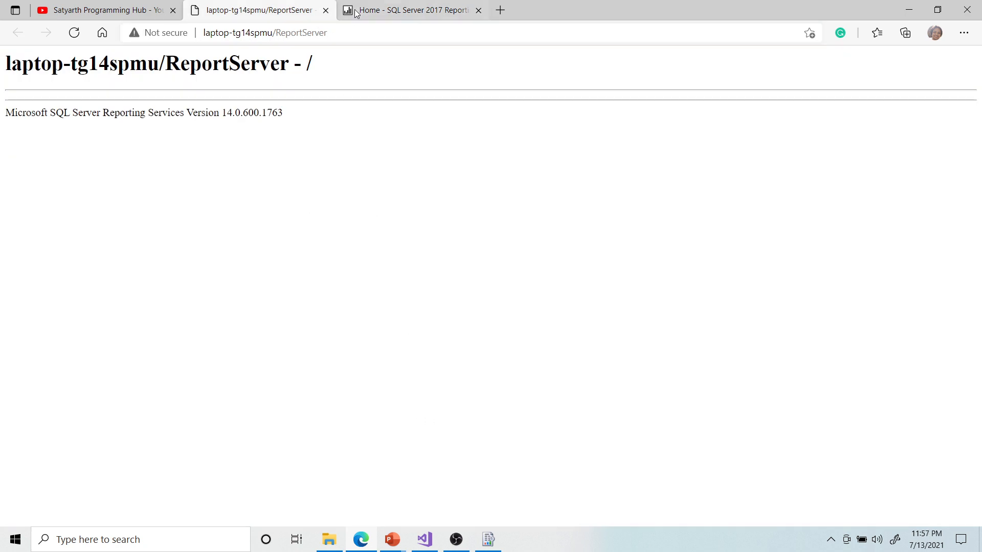
{"action": "left_click", "coordinate": [380, 10]}
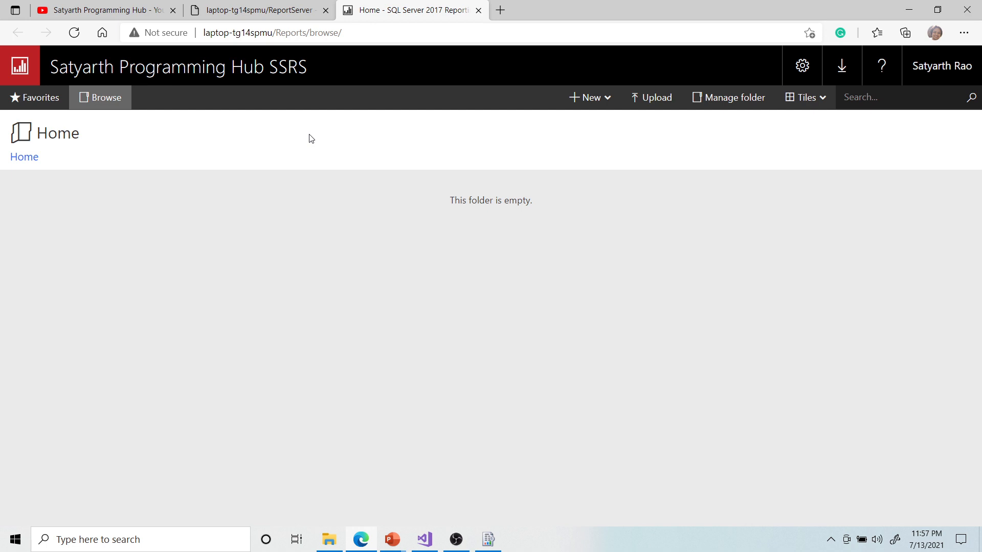
{"action": "left_click", "coordinate": [259, 9]}
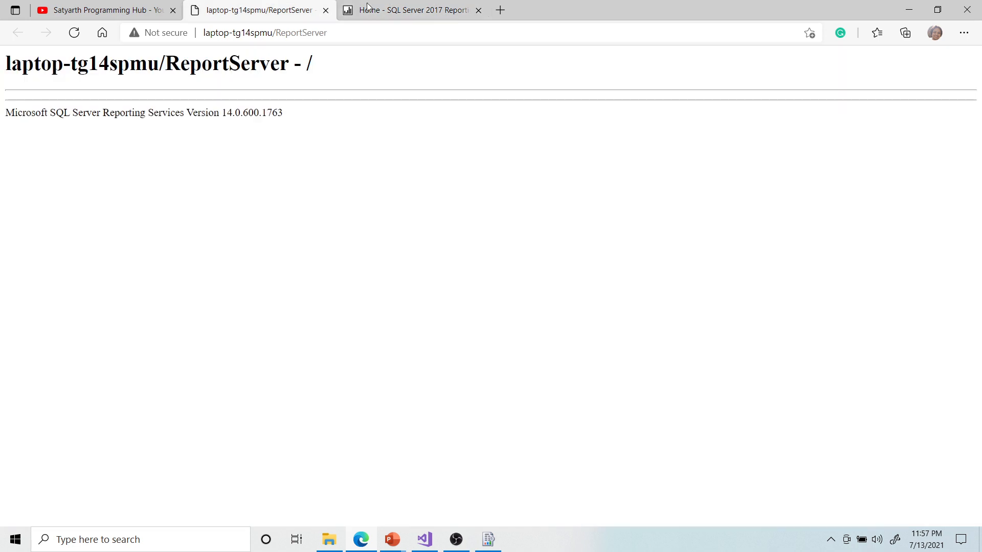
{"action": "left_click", "coordinate": [358, 7]}
{"action": "left_click", "coordinate": [280, 15]}
{"action": "left_click", "coordinate": [390, 8]}
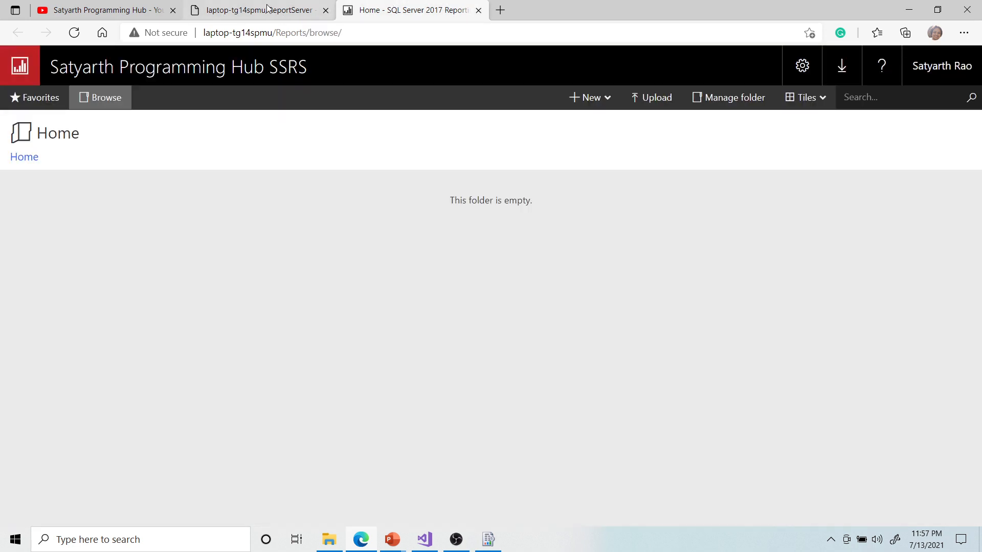
{"action": "left_click", "coordinate": [267, 8]}
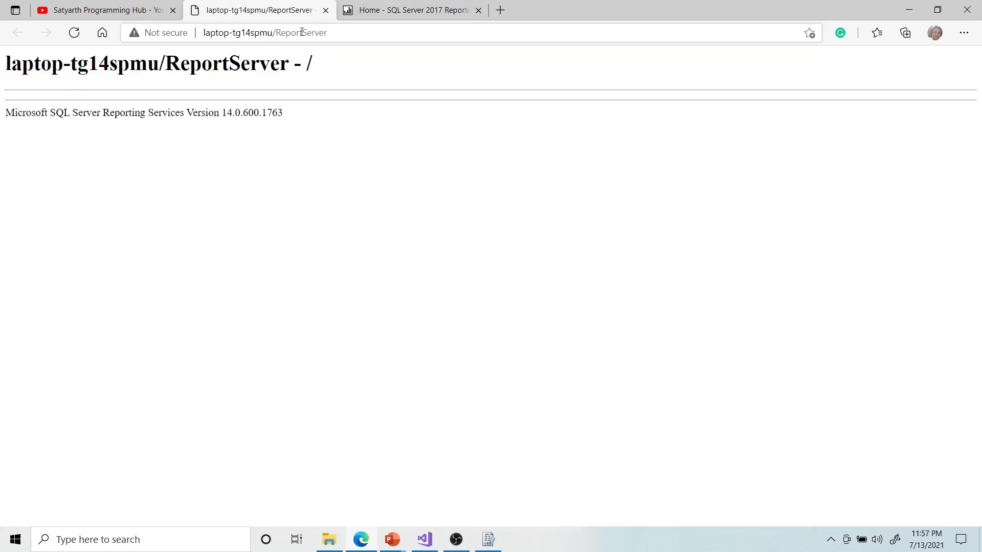
Switch back to Visual Studio and accept the SSRS_Tutorials project's property pages
{"action": "left_click", "coordinate": [424, 539]}
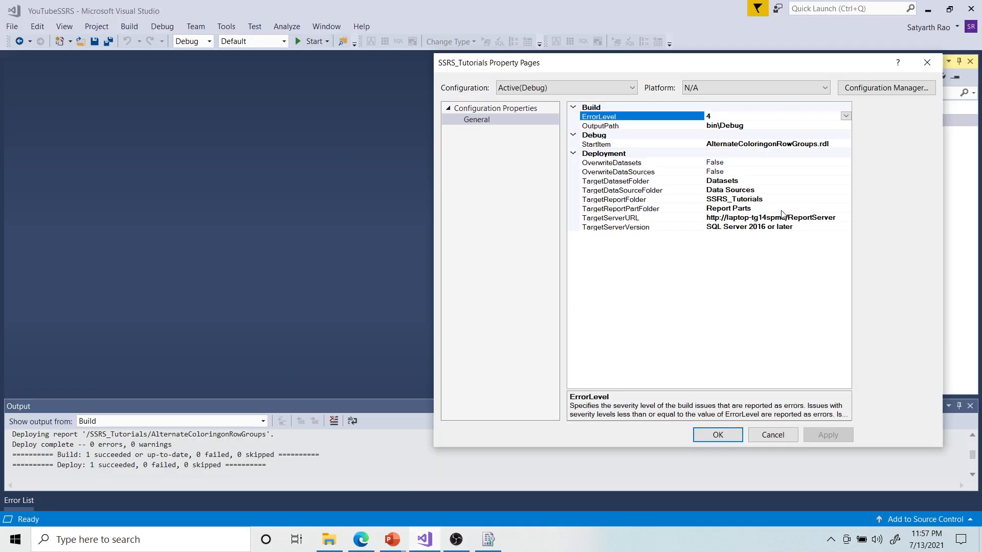
{"action": "left_click", "coordinate": [721, 438]}
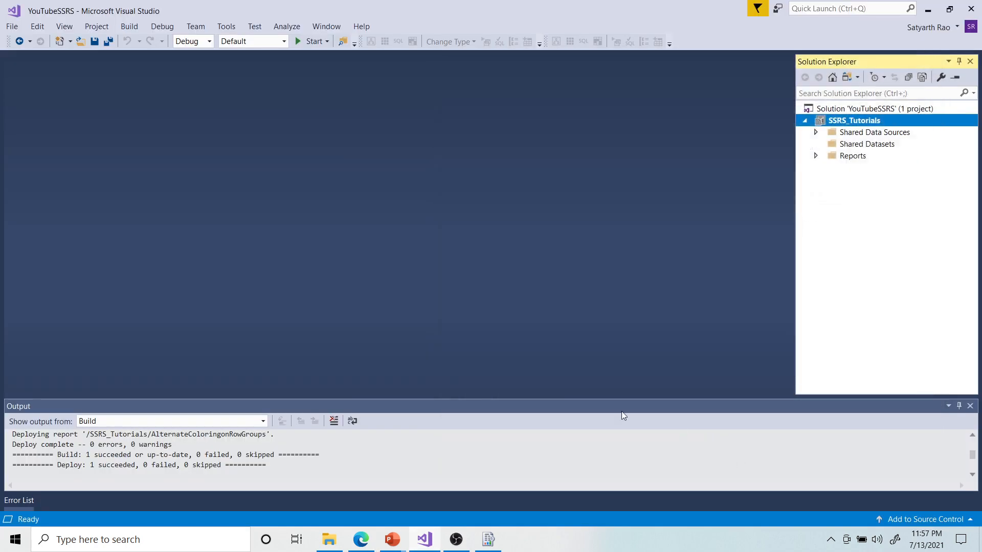
Check the web portal's Home folder, close Report Server Configuration Manager and return to Visual Studio
{"action": "left_click", "coordinate": [361, 540]}
{"action": "left_click", "coordinate": [386, 5]}
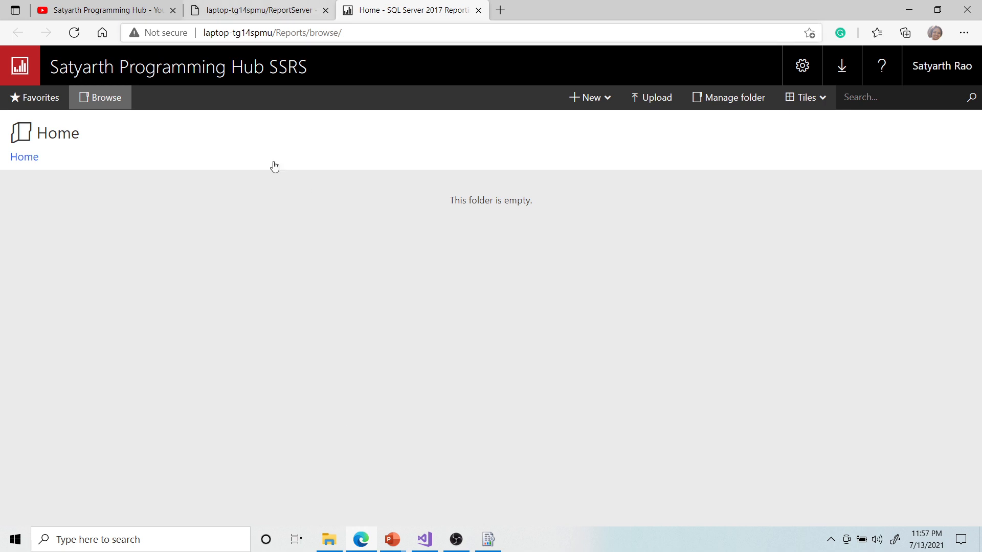
{"action": "left_click", "coordinate": [482, 544]}
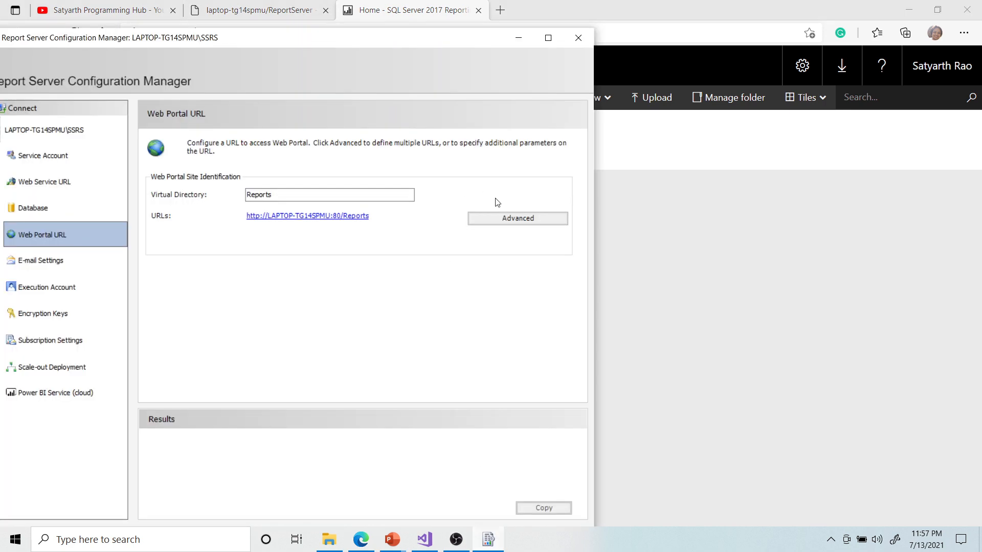
{"action": "left_click", "coordinate": [578, 38]}
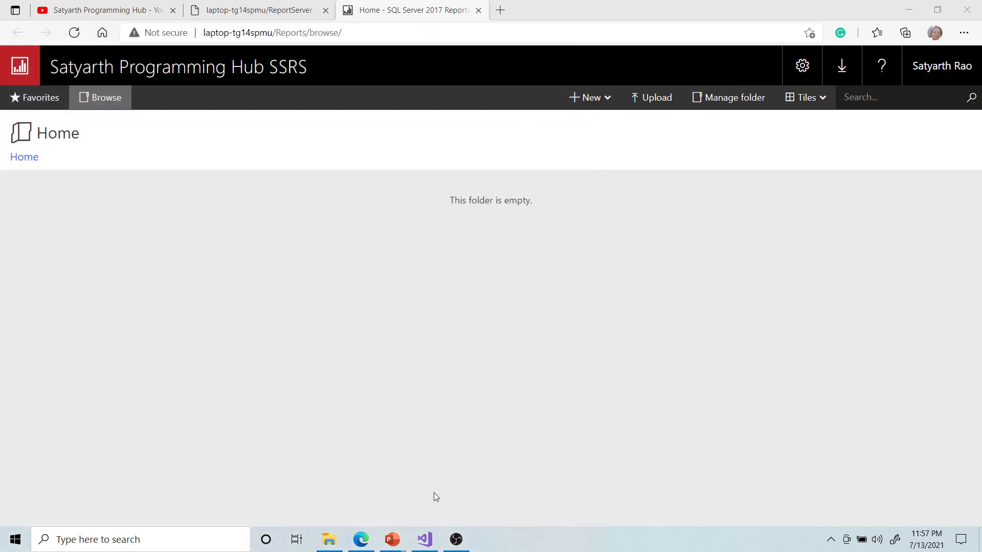
{"action": "left_click", "coordinate": [424, 539]}
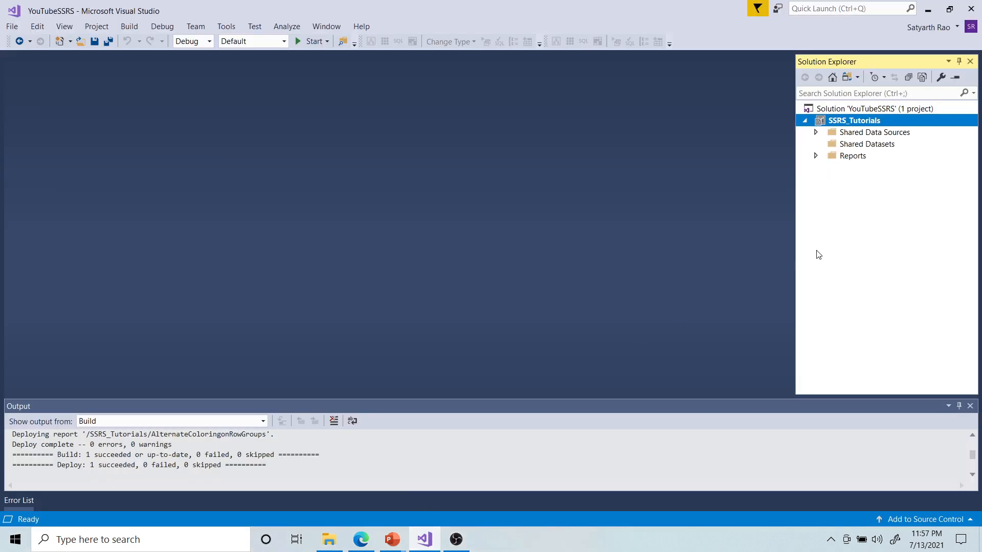
{"action": "left_click", "coordinate": [389, 547]}
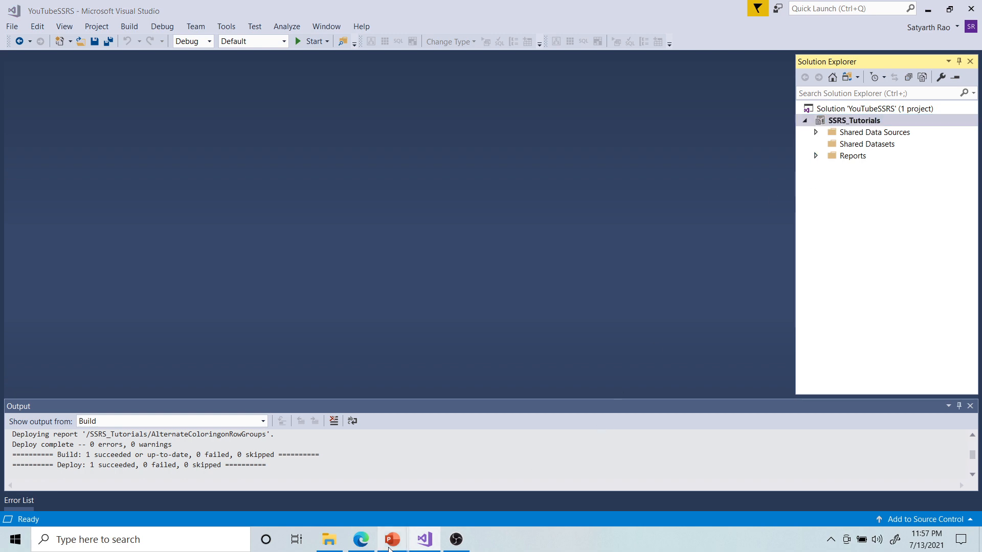
Review the deployment scope slide in PowerPoint, then switch back to Visual Studio and inspect the YouTubeSSRS solution's SSRS_Tutorials project
{"action": "left_click", "coordinate": [425, 471]}
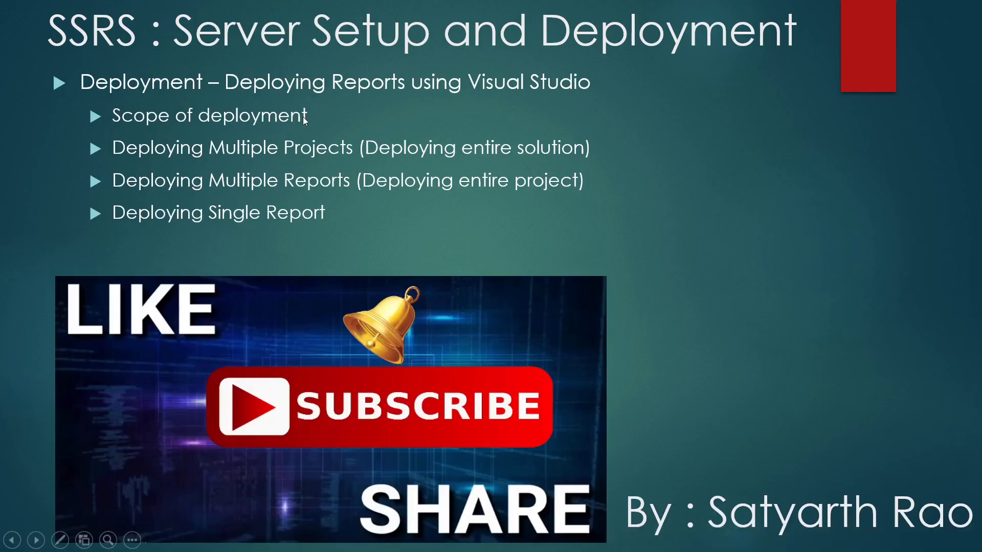
{"action": "key", "text": "alt+Tab"}
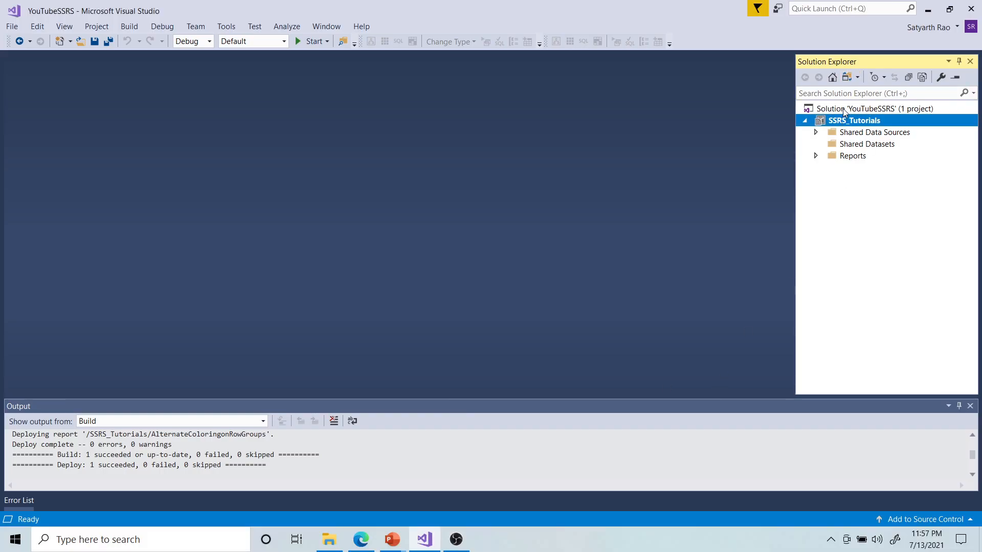
{"action": "left_click", "coordinate": [844, 110]}
{"action": "left_click", "coordinate": [804, 121]}
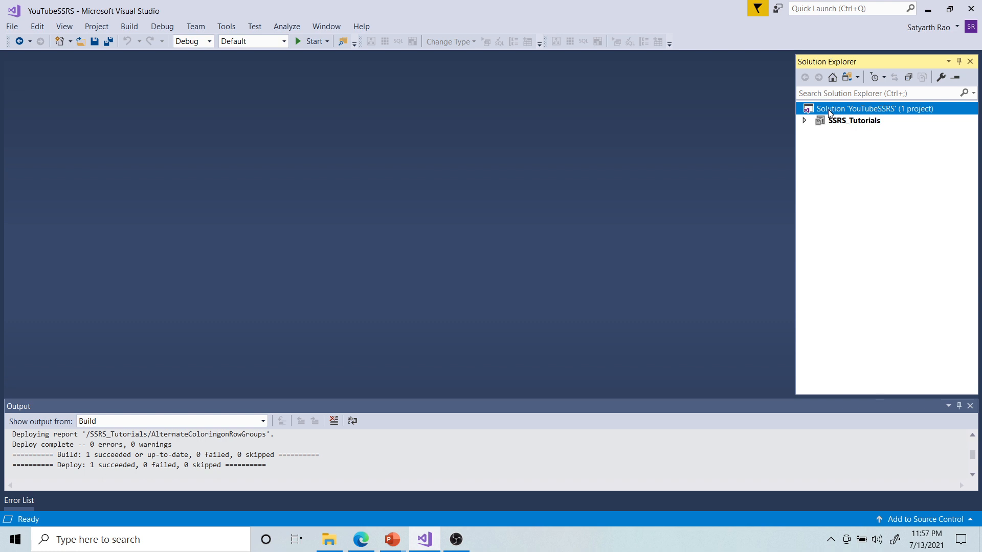
{"action": "left_click", "coordinate": [804, 121]}
{"action": "left_click", "coordinate": [844, 123]}
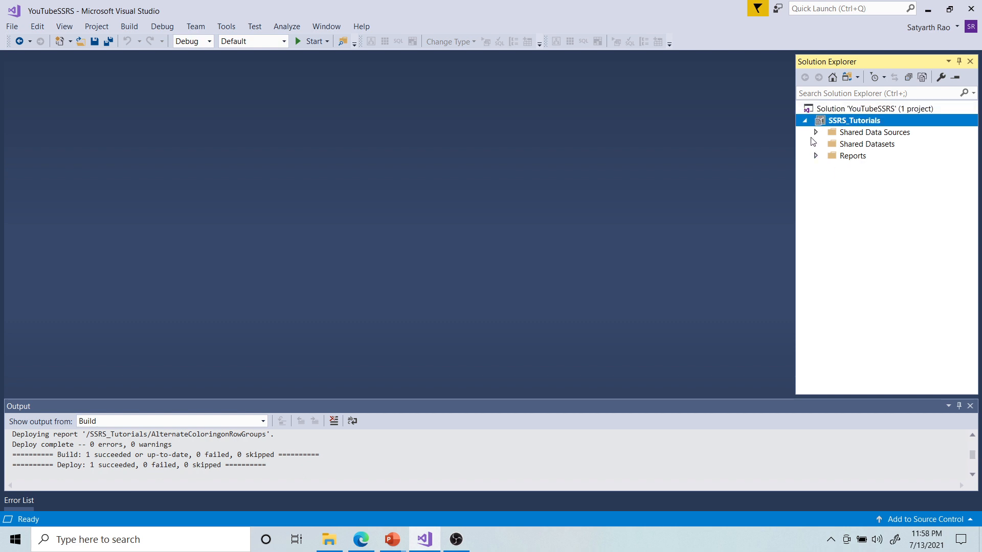
{"action": "left_click", "coordinate": [805, 121]}
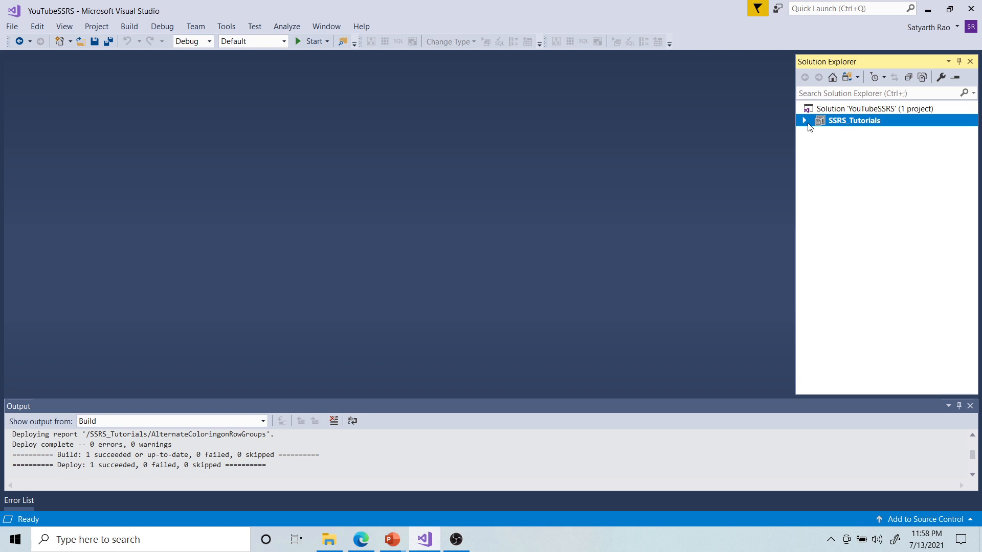
Add a new Report Server Project named SSRS_YouTube to the YouTubeSSRS solution
{"action": "right_click", "coordinate": [840, 113]}
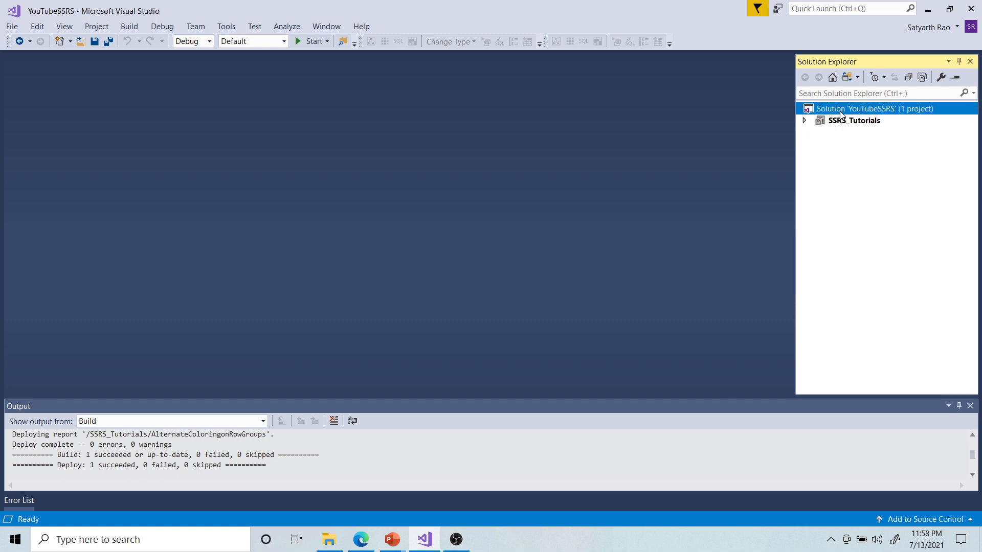
{"action": "mouse_move", "coordinate": [728, 282]}
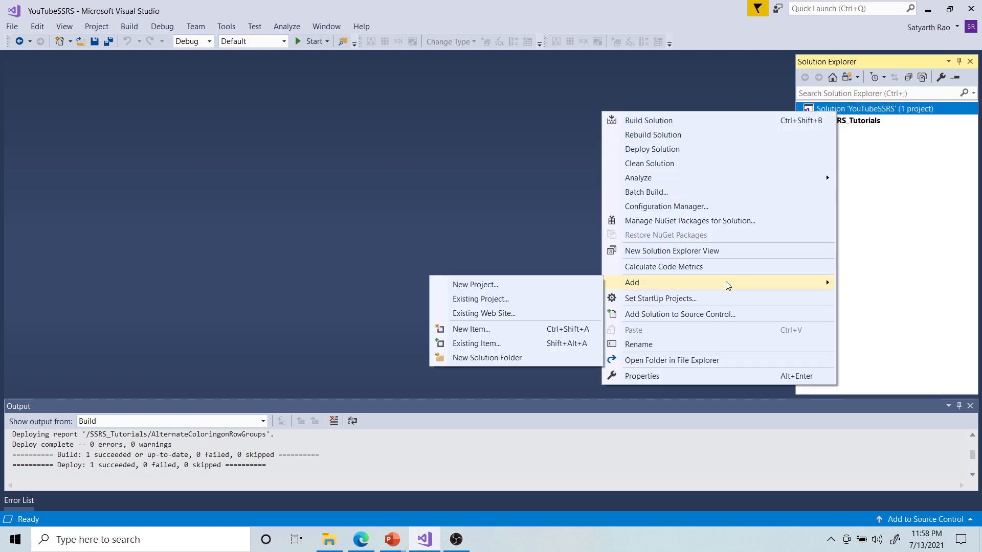
{"action": "left_click", "coordinate": [530, 285]}
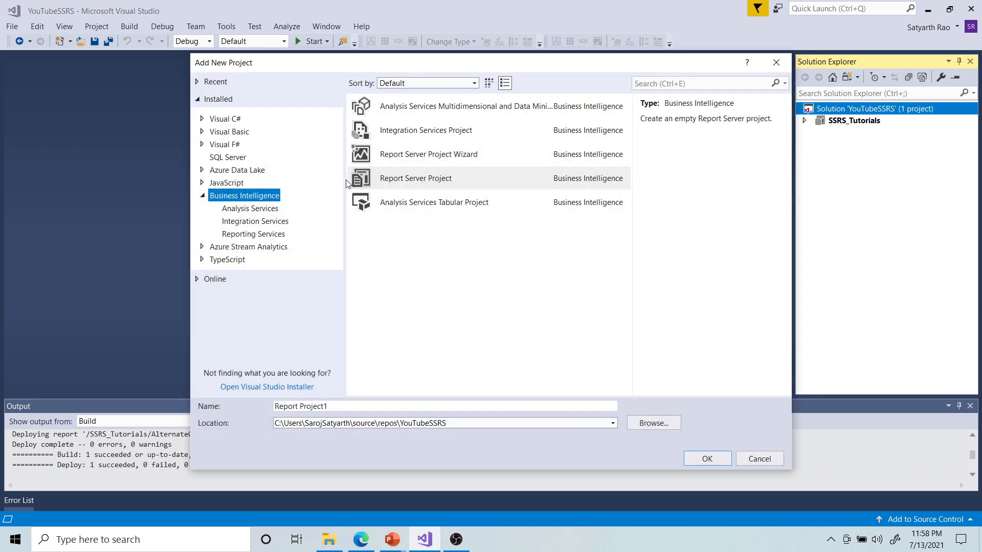
{"action": "left_click", "coordinate": [419, 180]}
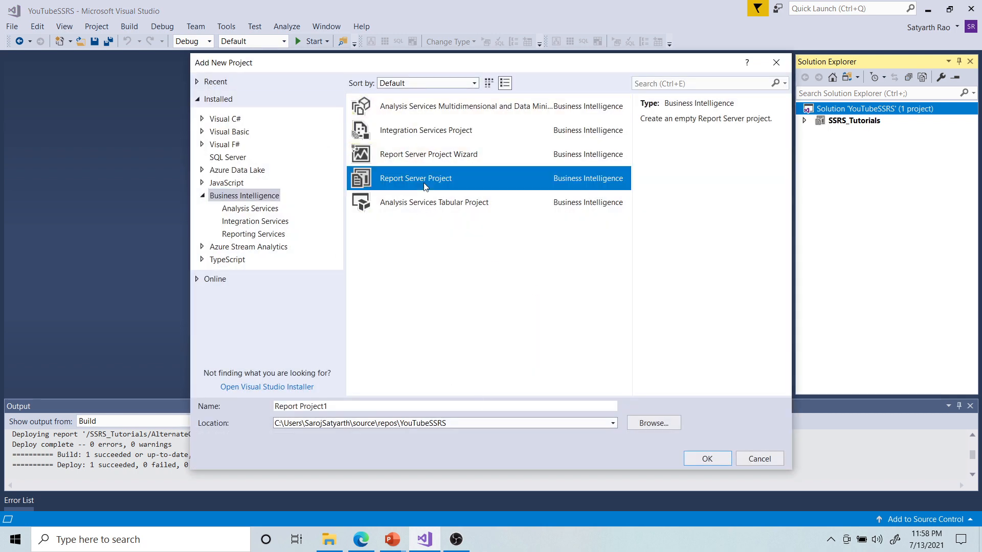
{"action": "left_click", "coordinate": [393, 407]}
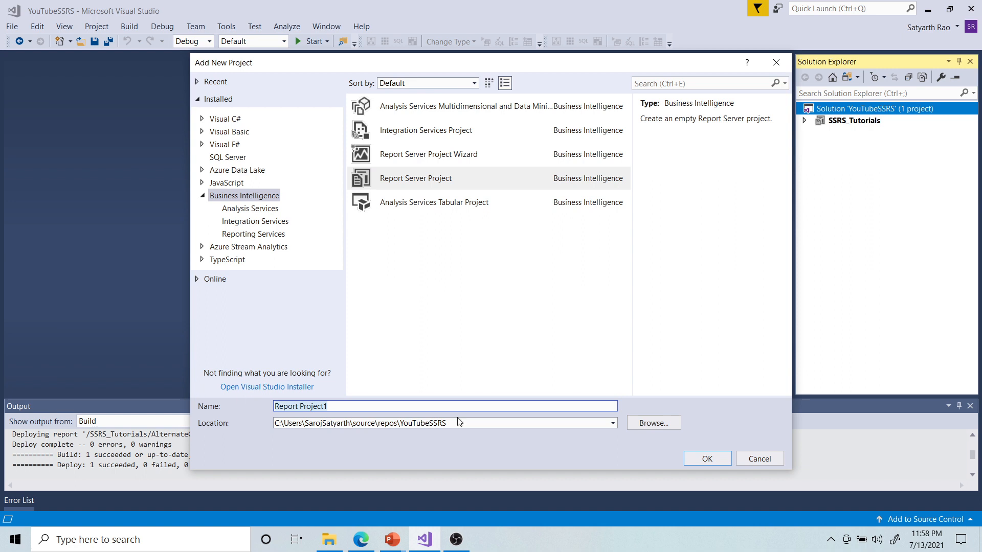
{"action": "type", "text": "SSRS"}
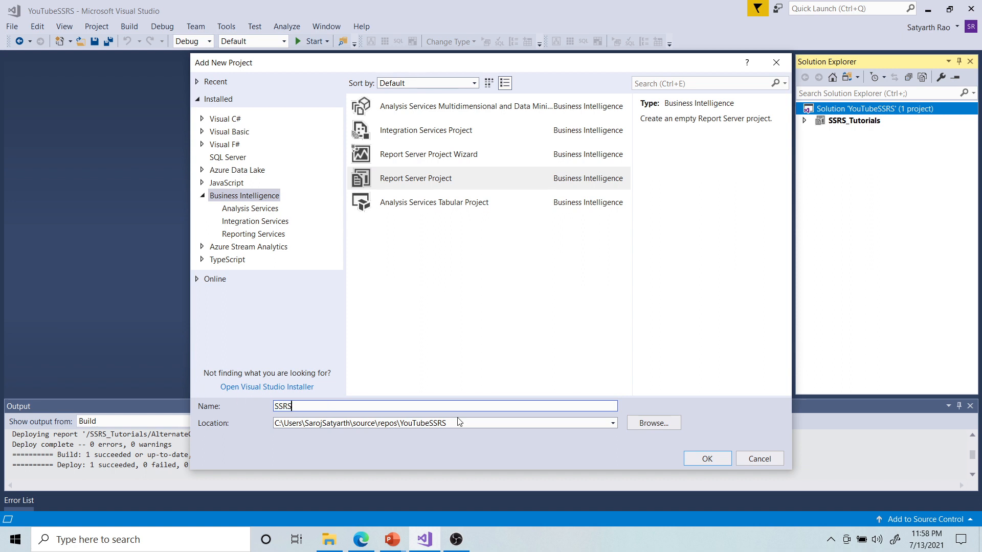
{"action": "type", "text": "_YouTube"}
{"action": "left_click", "coordinate": [707, 459]}
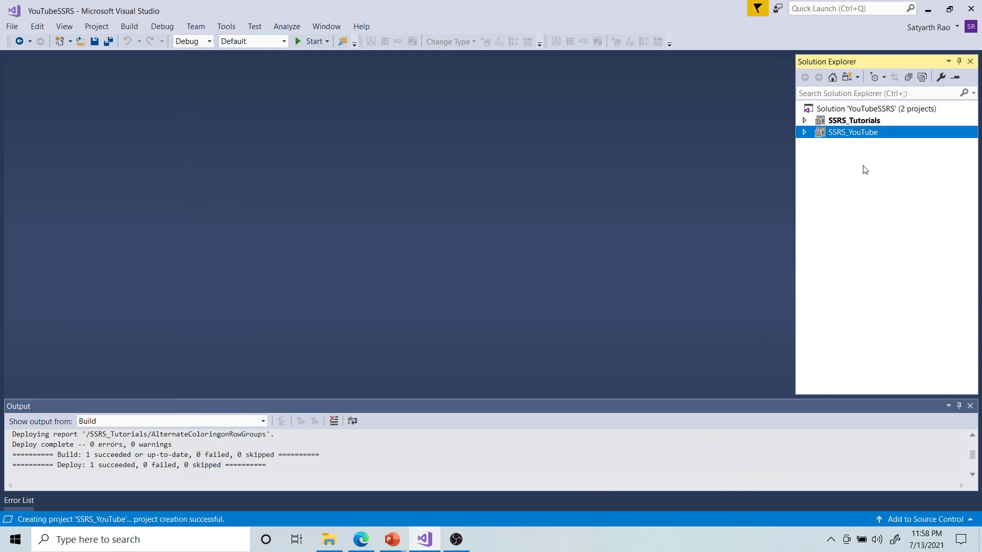
Examine the reports and shared data sources in the SSRS_Tutorials project and the folders of the SSRS_YouTube project
{"action": "left_click", "coordinate": [863, 111]}
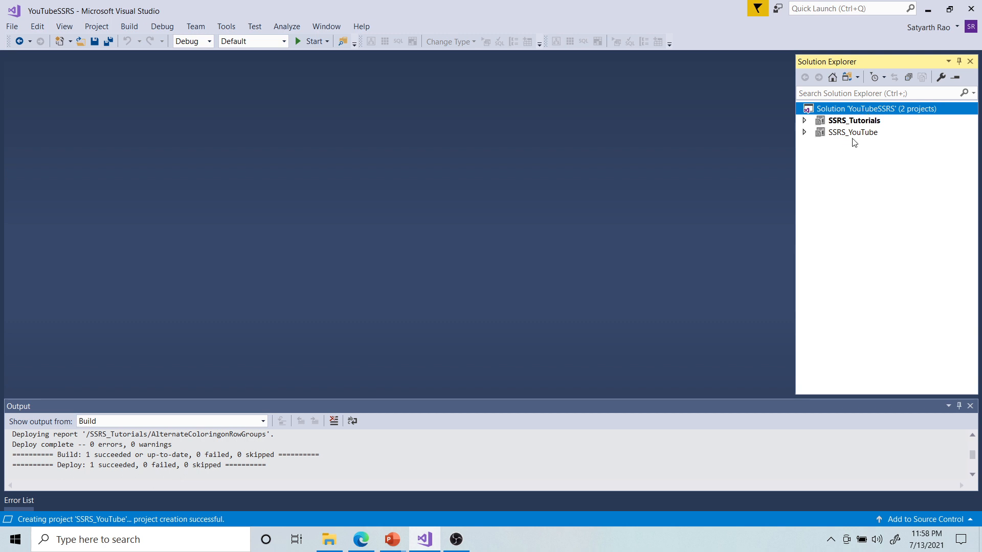
{"action": "left_click", "coordinate": [843, 122]}
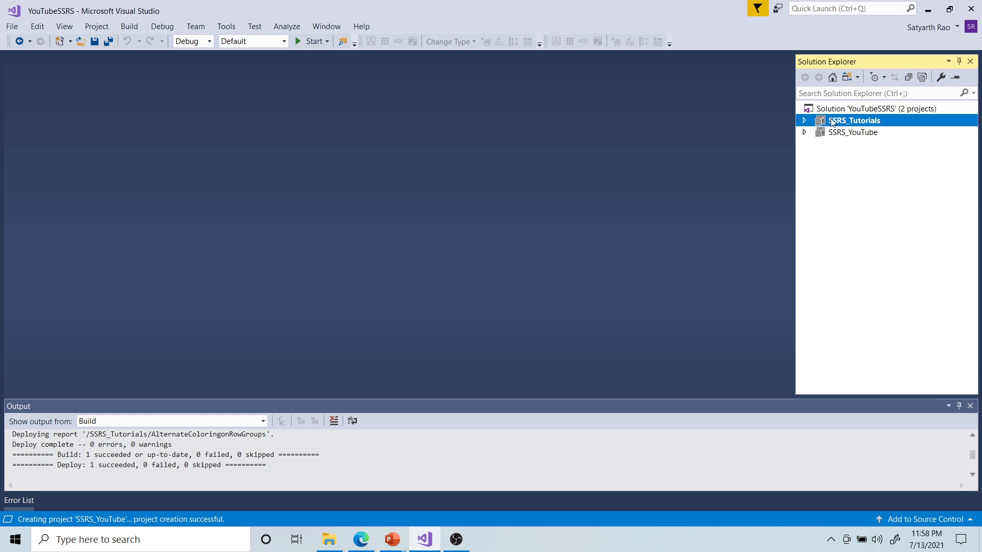
{"action": "left_click", "coordinate": [804, 121]}
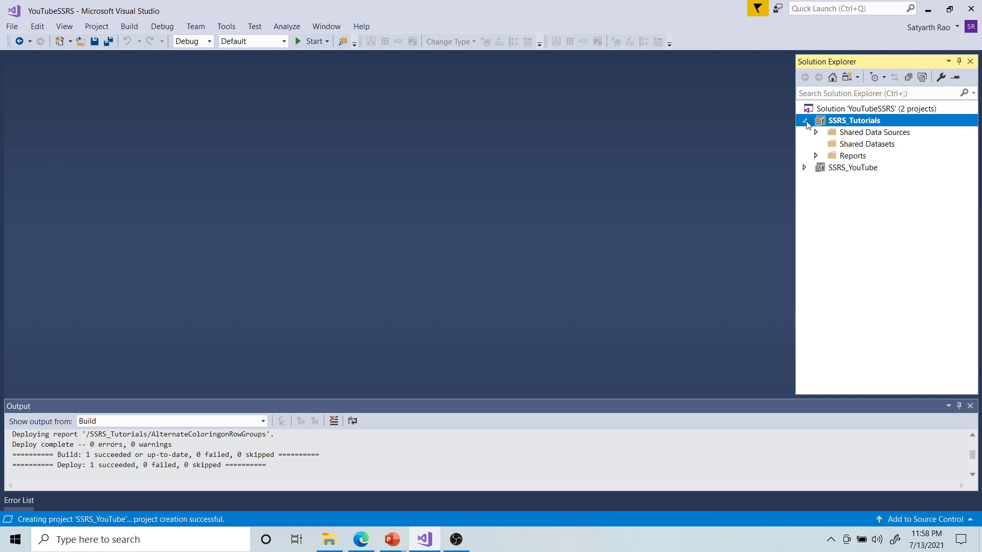
{"action": "left_click", "coordinate": [815, 157]}
{"action": "left_click", "coordinate": [864, 157]}
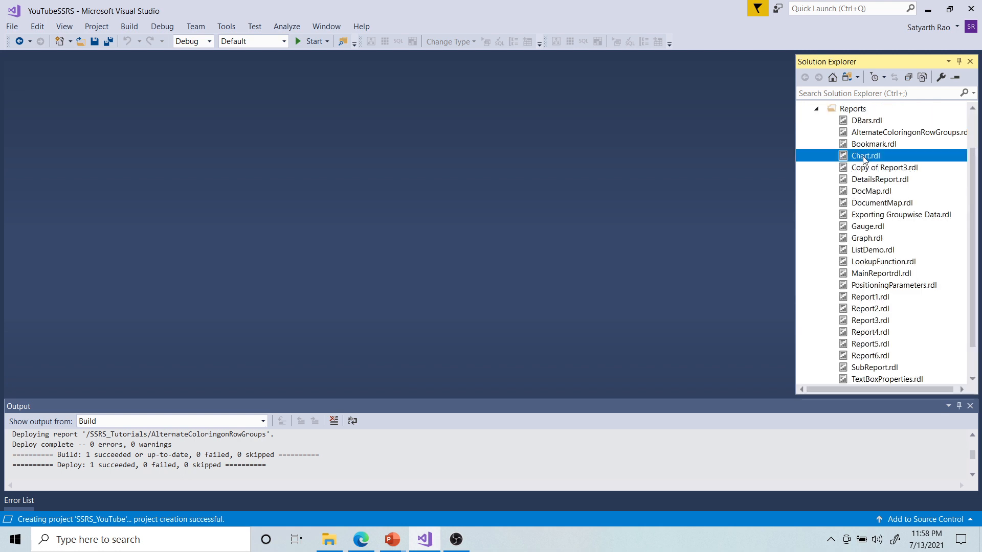
{"action": "scroll", "coordinate": [864, 159], "scroll_direction": "up", "scroll_amount": 2}
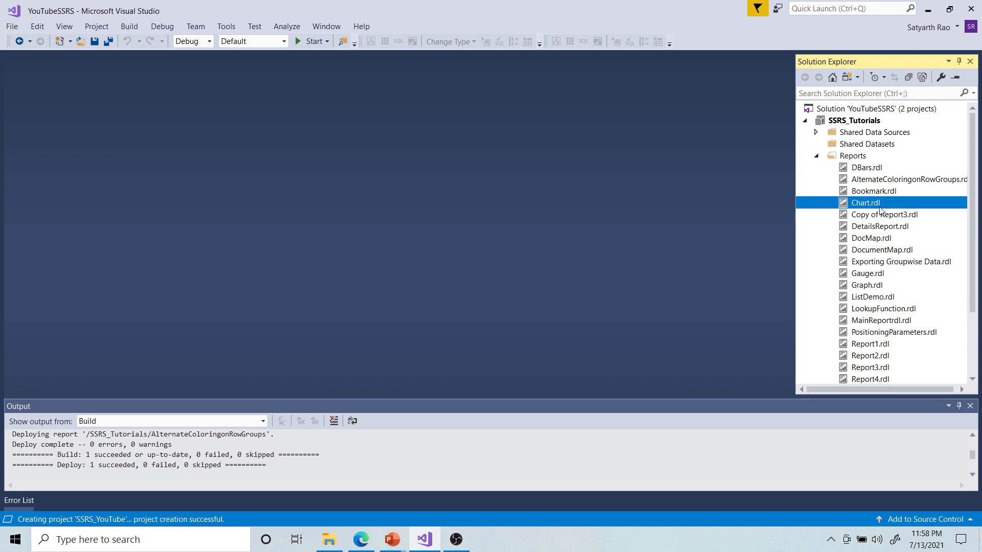
{"action": "left_click", "coordinate": [816, 155]}
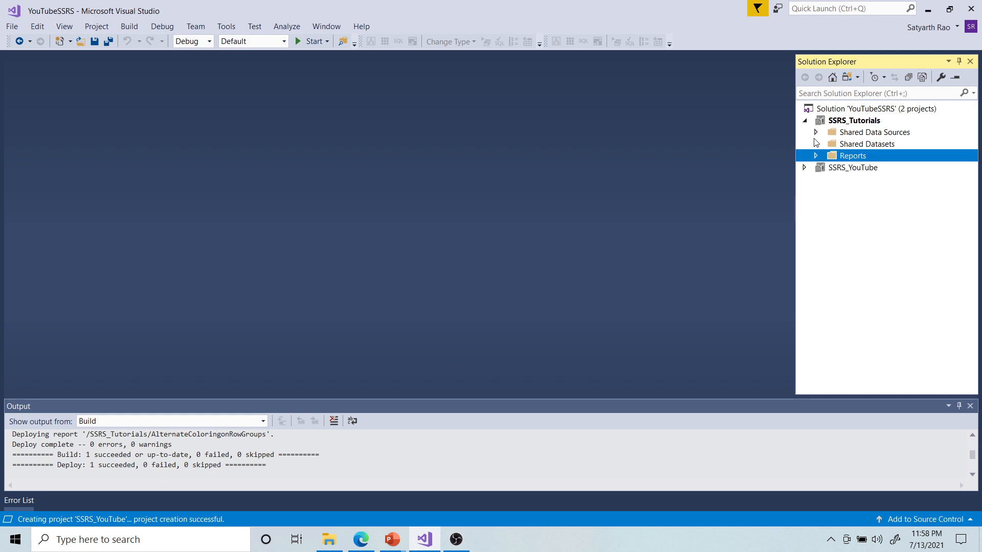
{"action": "left_click", "coordinate": [815, 132]}
{"action": "left_click", "coordinate": [816, 131]}
{"action": "left_click", "coordinate": [805, 121]}
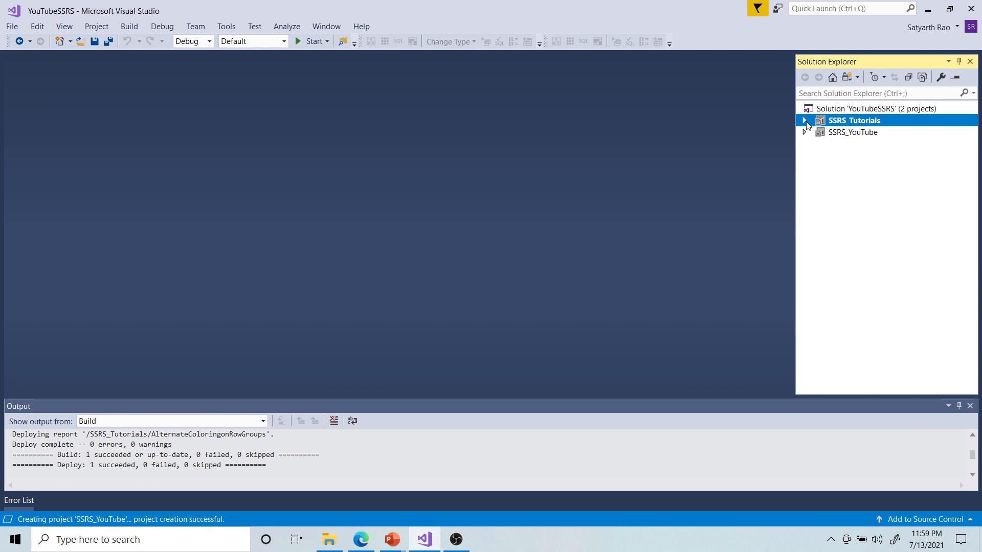
{"action": "left_click", "coordinate": [804, 132]}
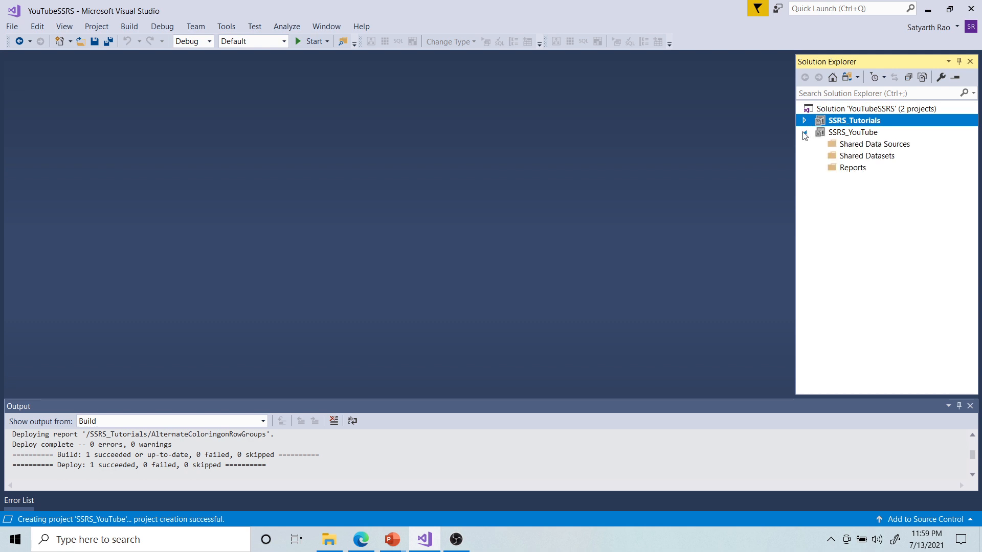
{"action": "left_click", "coordinate": [804, 132]}
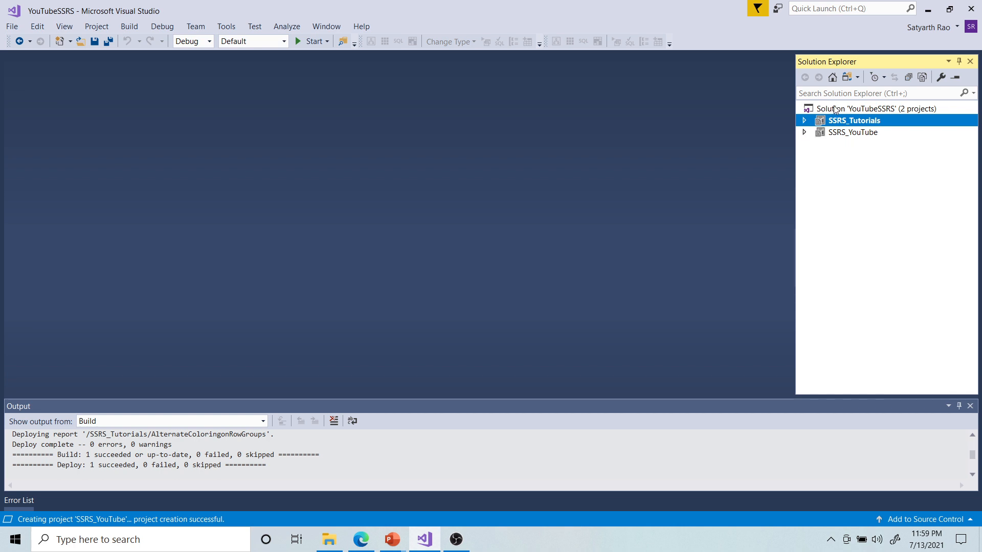
Copy AlternateColoringonRowGroups.rdl from SSRS_Tutorials into the SSRS_YouTube project's Reports folder and collapse both projects
{"action": "left_click", "coordinate": [881, 110]}
{"action": "left_click", "coordinate": [804, 121]}
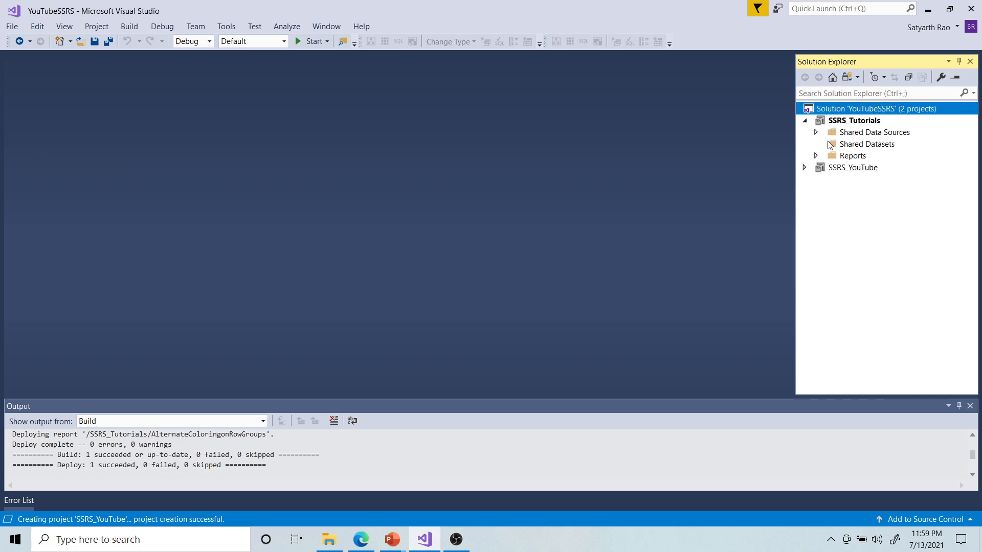
{"action": "left_click", "coordinate": [816, 157]}
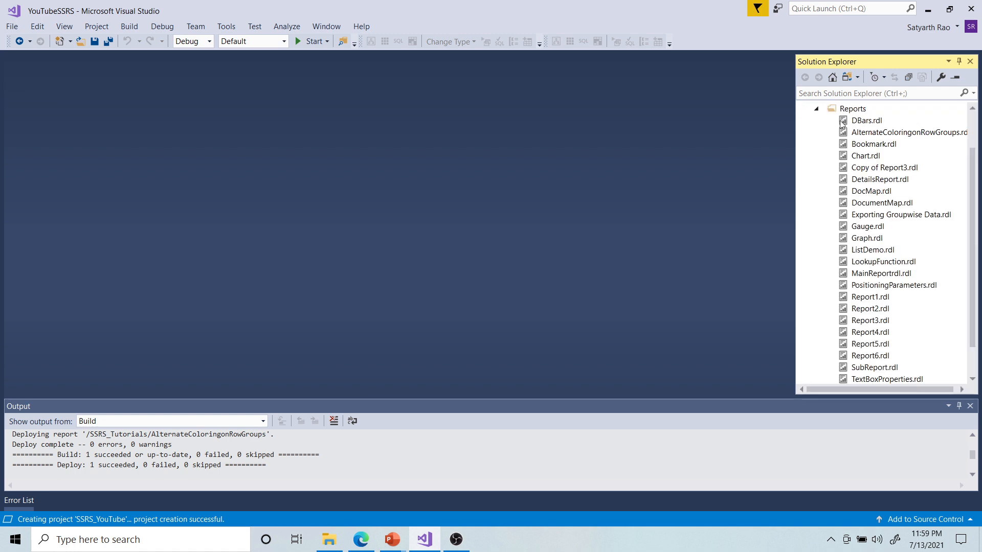
{"action": "left_click", "coordinate": [877, 134]}
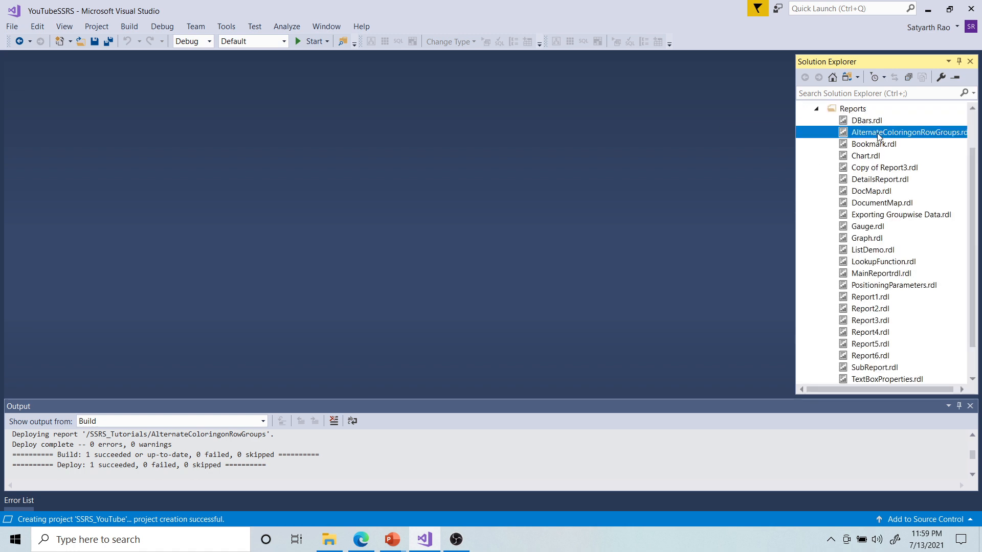
{"action": "right_click", "coordinate": [877, 134]}
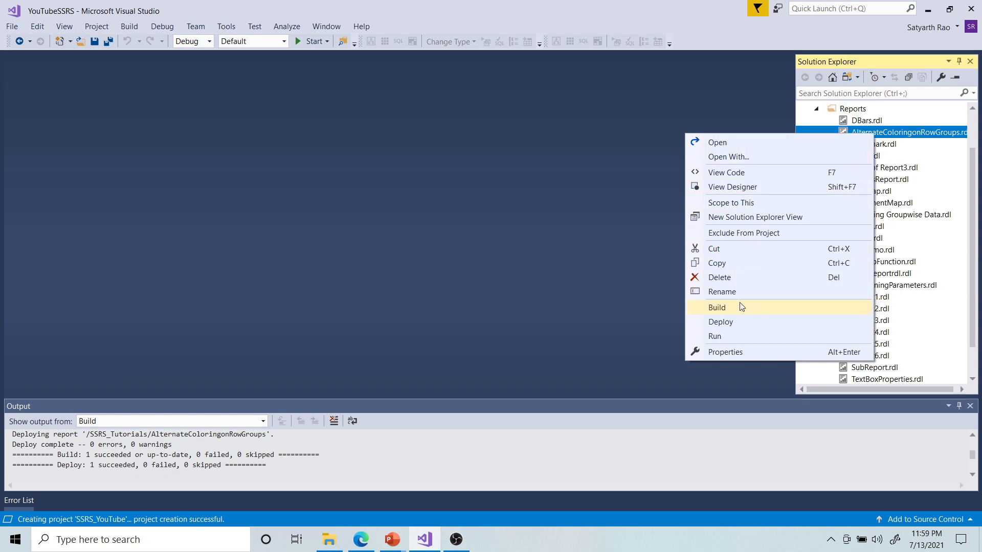
{"action": "left_click", "coordinate": [730, 272]}
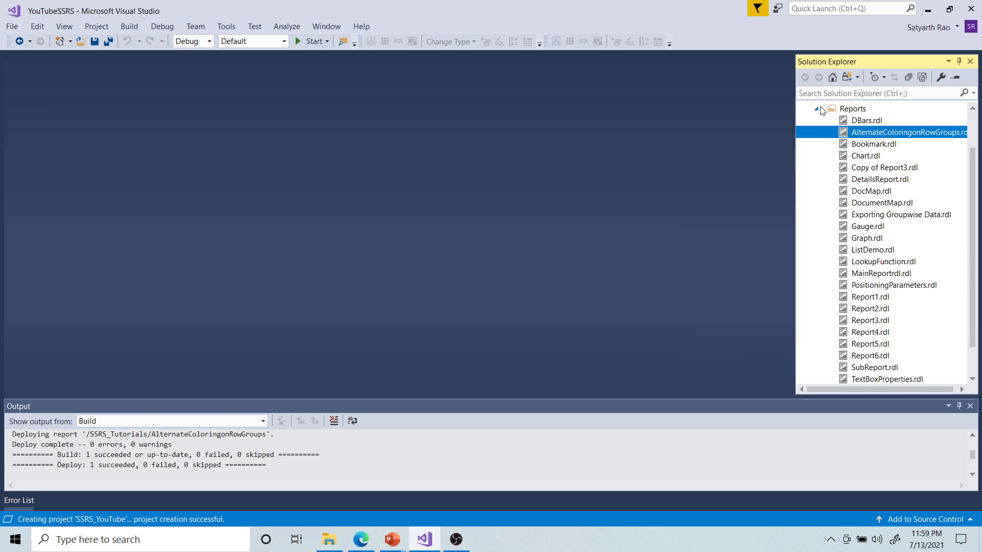
{"action": "left_click", "coordinate": [816, 108]}
{"action": "left_click", "coordinate": [804, 168]}
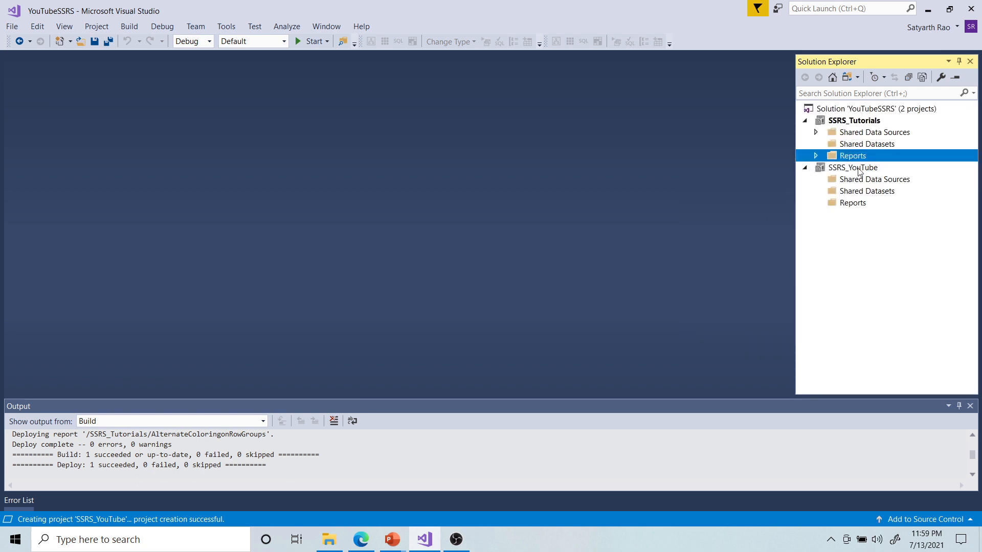
{"action": "right_click", "coordinate": [851, 204]}
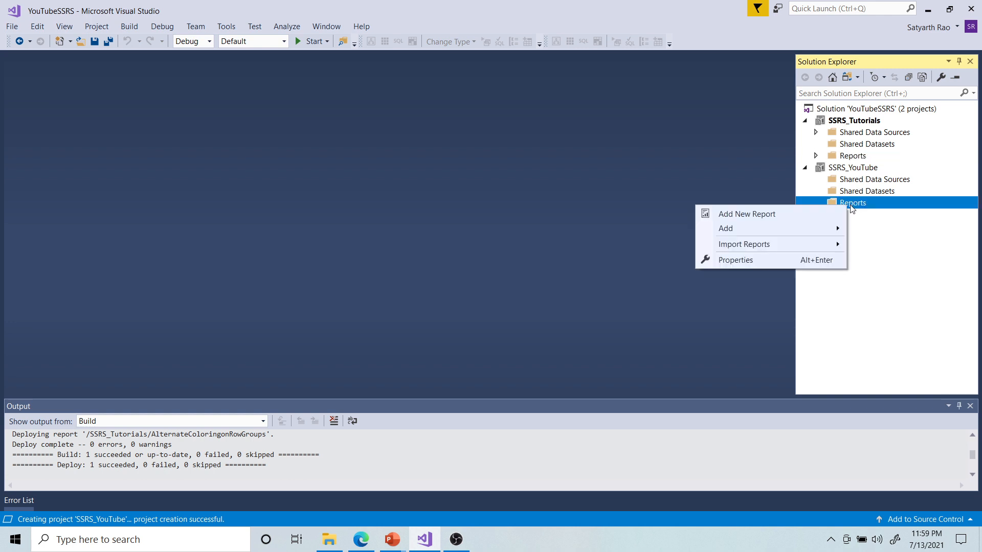
{"action": "left_click", "coordinate": [863, 286]}
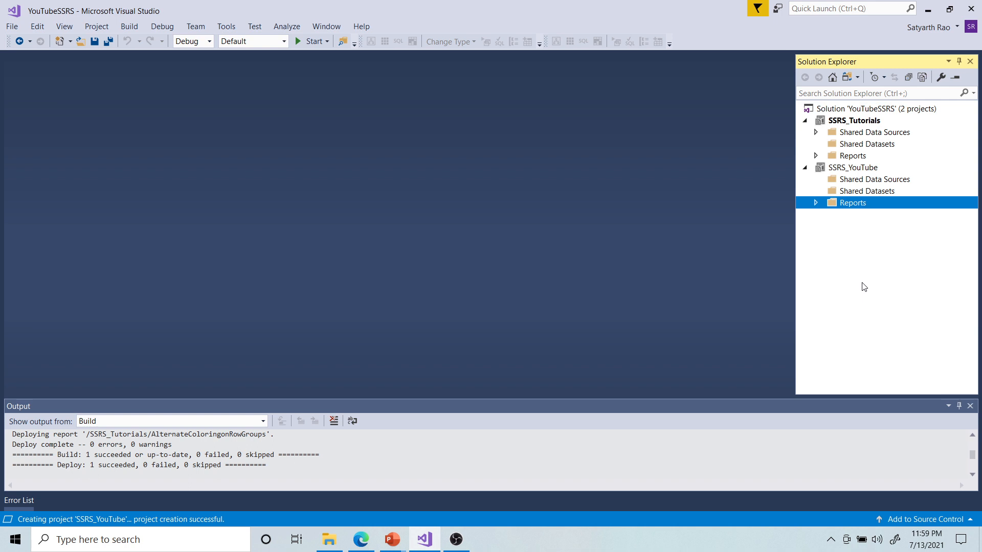
{"action": "left_click", "coordinate": [816, 202]}
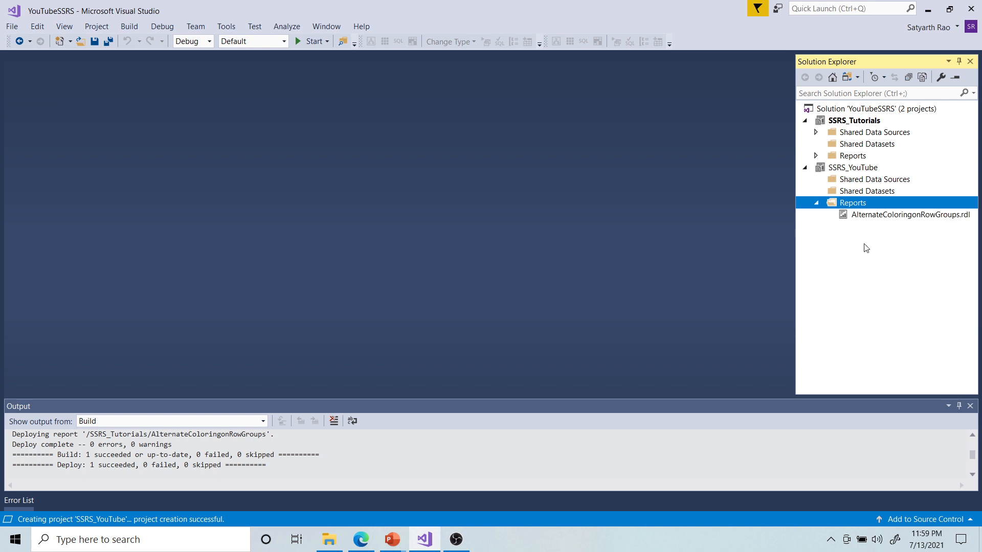
{"action": "left_click", "coordinate": [816, 202]}
{"action": "left_click", "coordinate": [805, 168]}
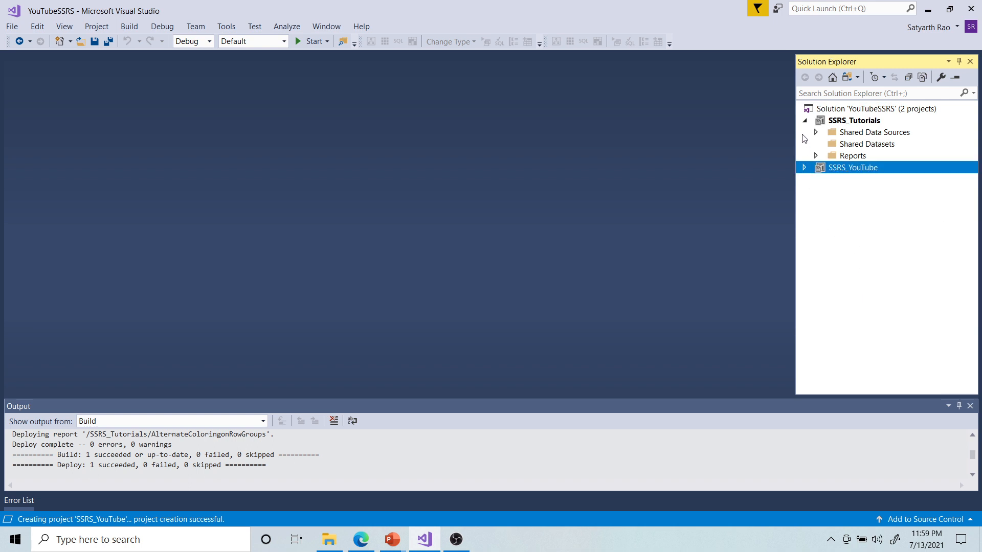
{"action": "left_click", "coordinate": [805, 121]}
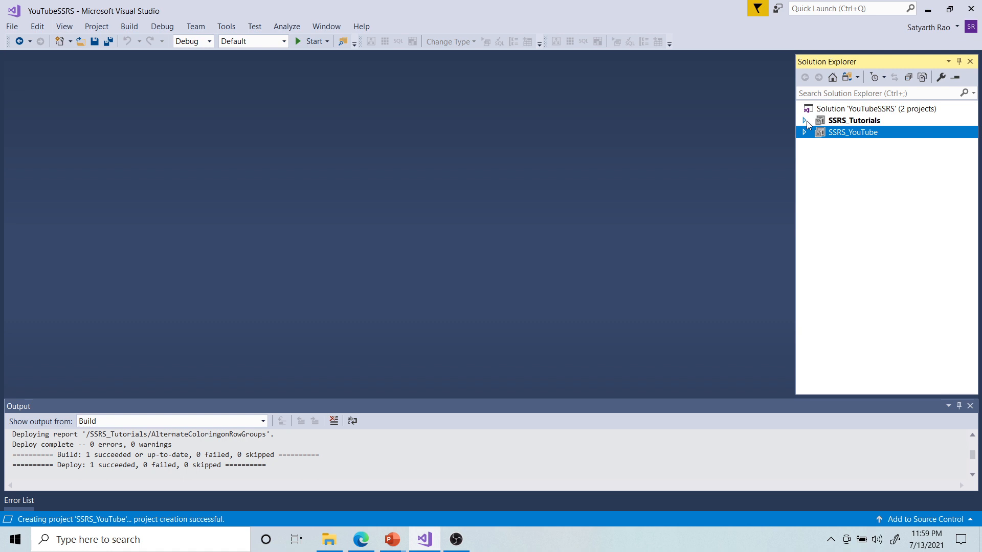
Select the YouTubeSSRS solution, switch to the browser to reload the web portal's Home folder, and return to Visual Studio
{"action": "left_click", "coordinate": [839, 111]}
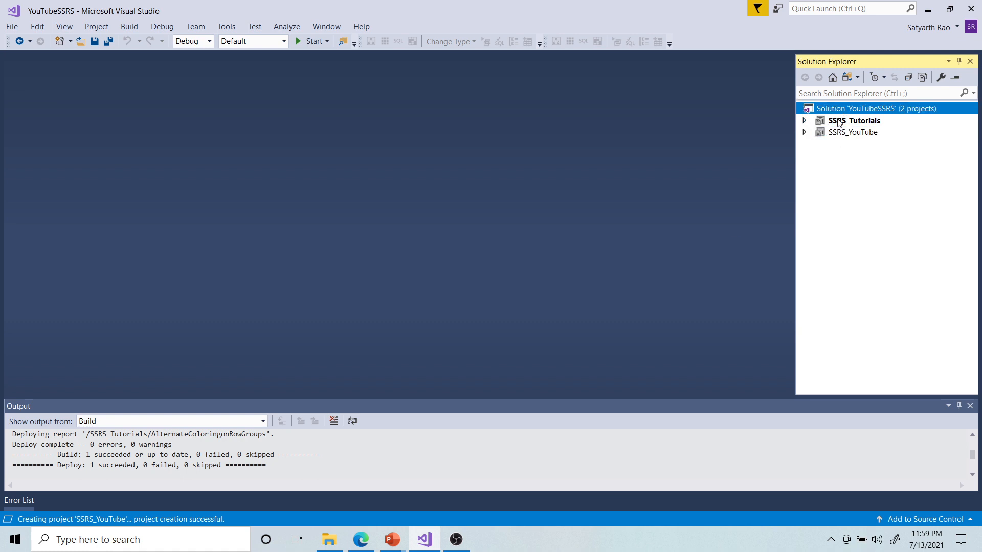
{"action": "left_click", "coordinate": [361, 539]}
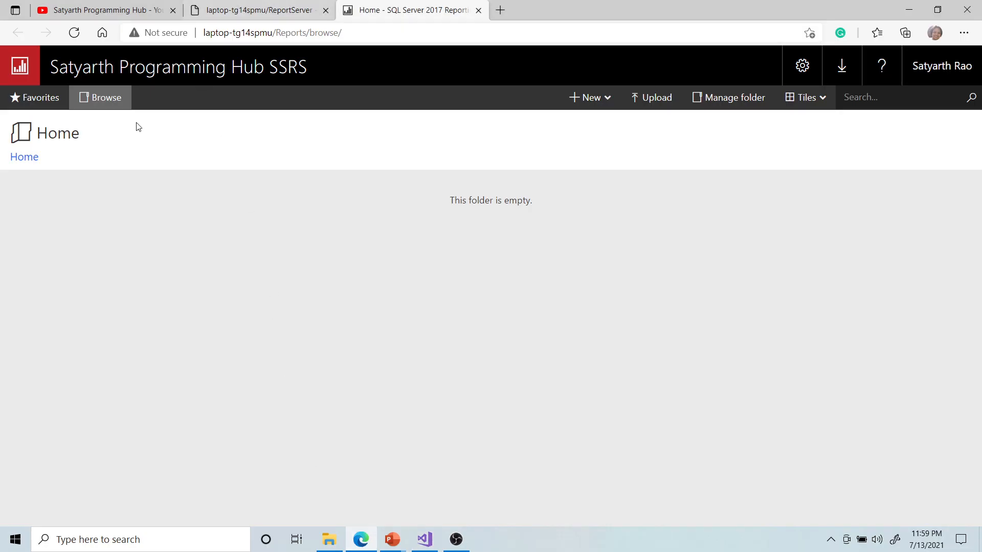
{"action": "left_click", "coordinate": [73, 33]}
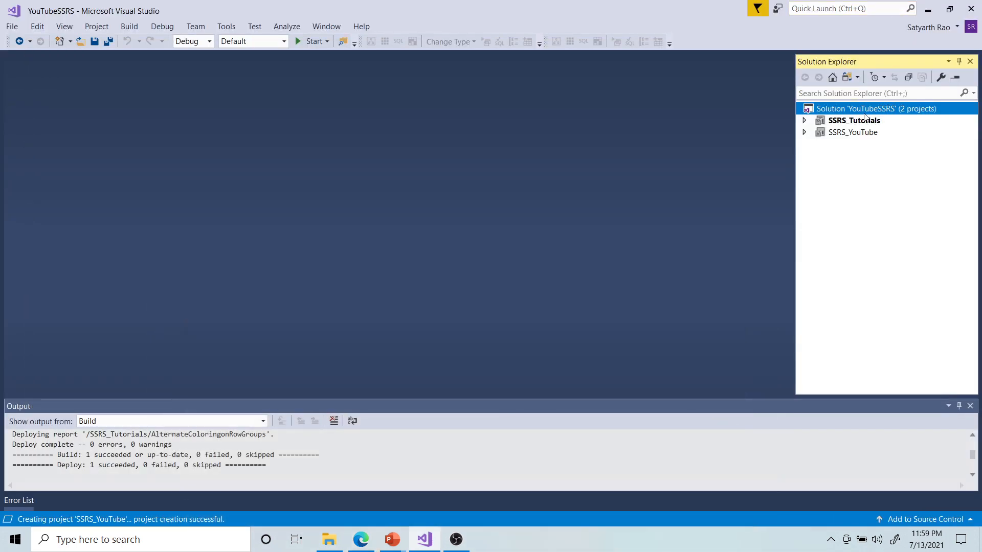
Deploy the whole YouTubeSSRS solution and enlarge the Output pane to follow the deployment log
{"action": "right_click", "coordinate": [855, 109]}
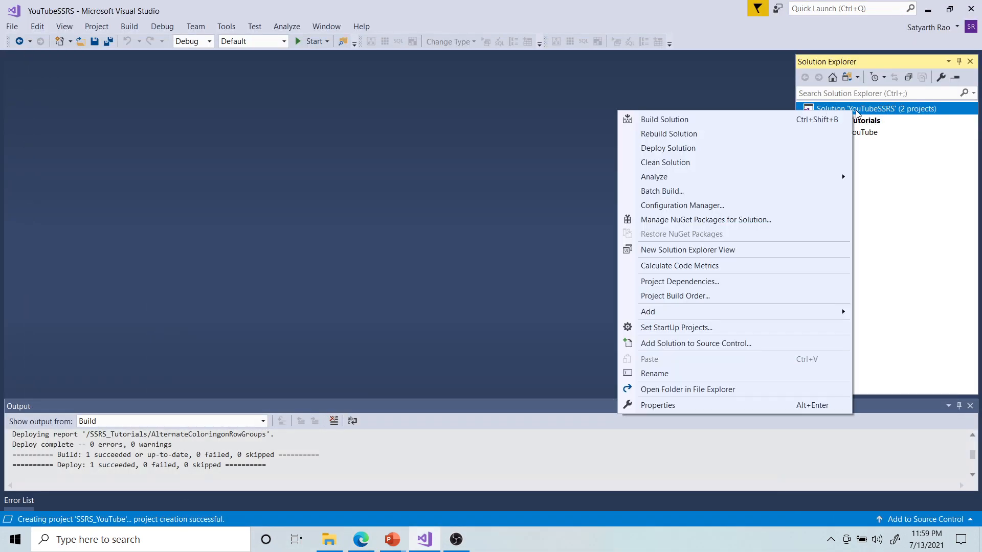
{"action": "left_click", "coordinate": [681, 149]}
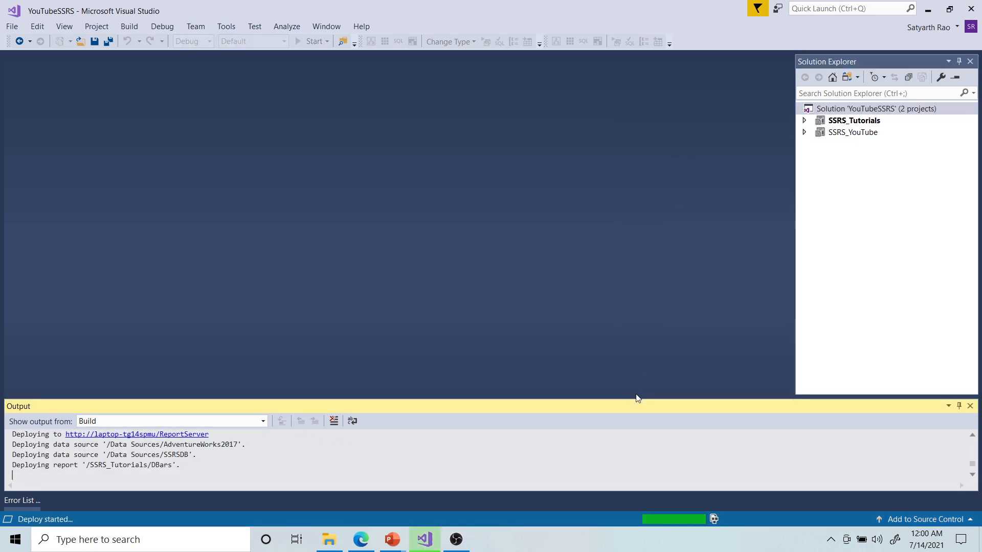
{"action": "left_click_drag", "start_coordinate": [637, 398], "coordinate": [669, 172]}
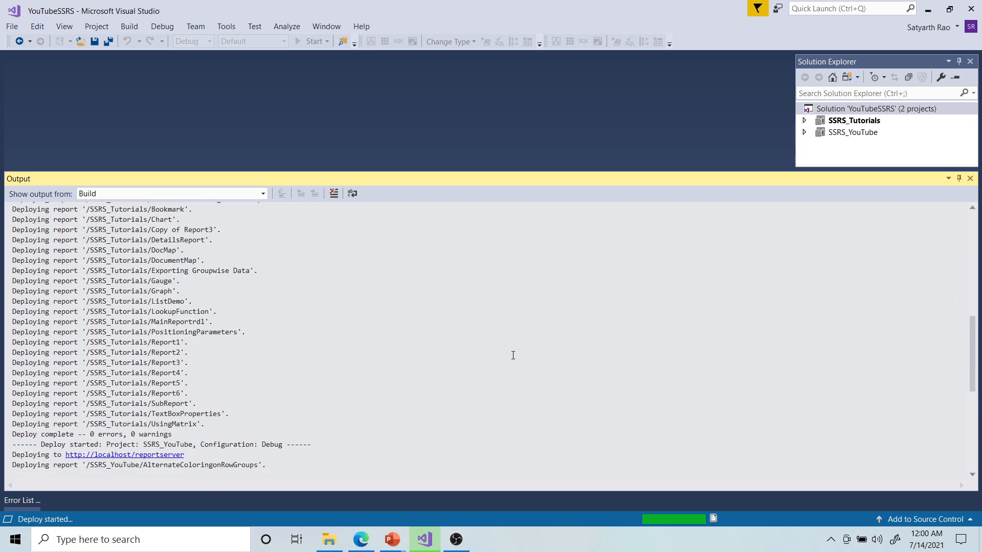
Examine the SSRS_Tutorials deployment entries in the output log: the target server URL, data sources and reports
{"action": "scroll", "coordinate": [357, 352], "scroll_direction": "up", "scroll_amount": 6}
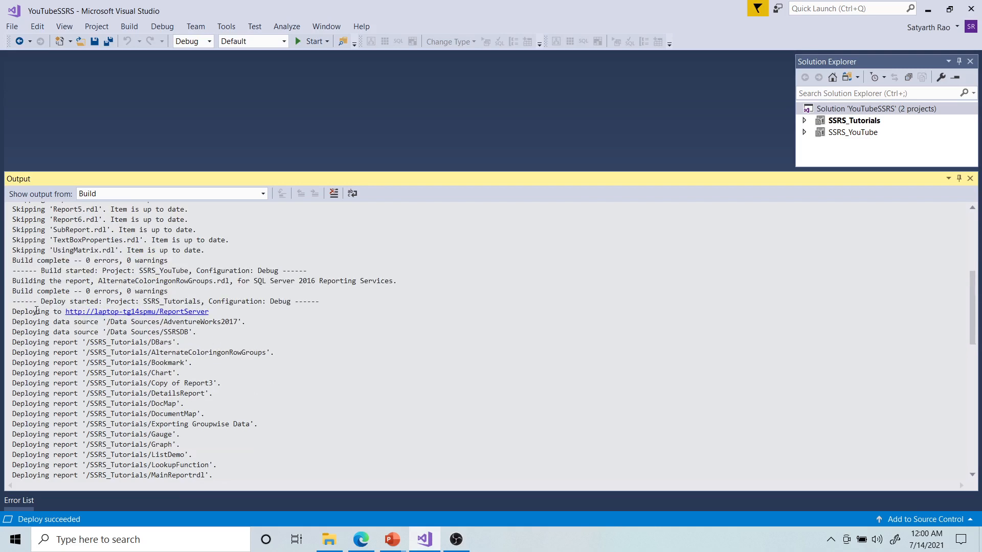
{"action": "left_click_drag", "start_coordinate": [209, 312], "coordinate": [15, 302]}
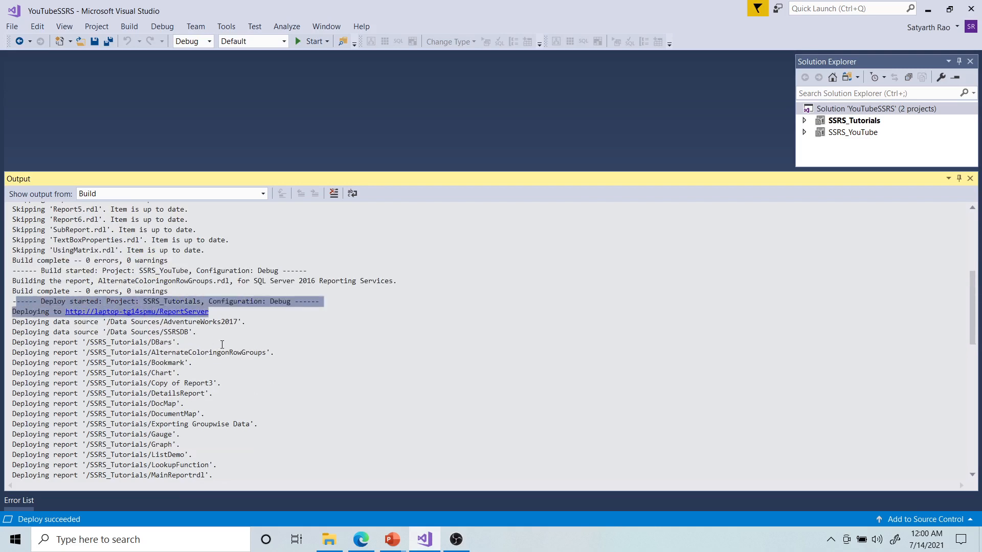
{"action": "left_click", "coordinate": [258, 324]}
{"action": "left_click_drag", "start_coordinate": [196, 333], "coordinate": [81, 322]}
{"action": "scroll", "coordinate": [379, 326], "scroll_direction": "down", "scroll_amount": 2}
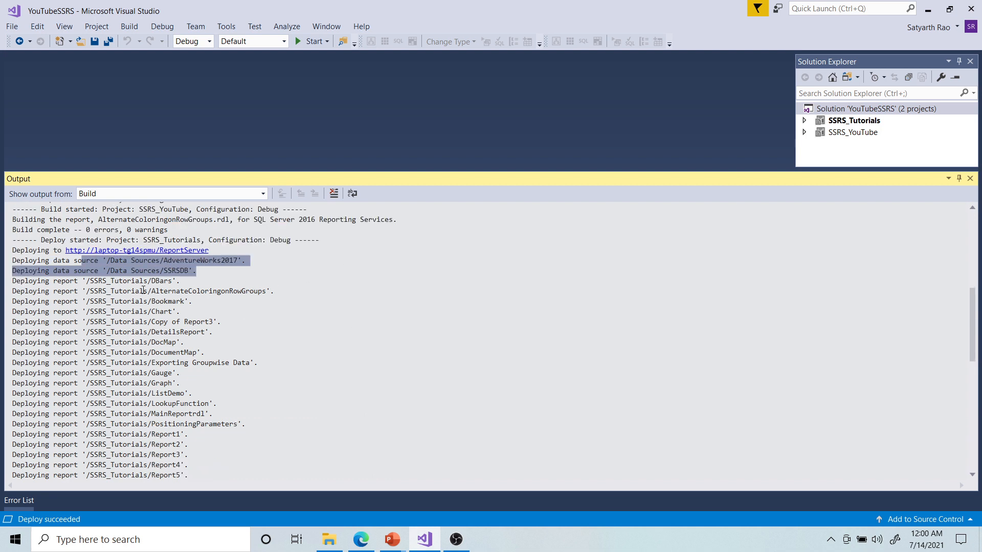
{"action": "left_click_drag", "start_coordinate": [90, 282], "coordinate": [102, 384]}
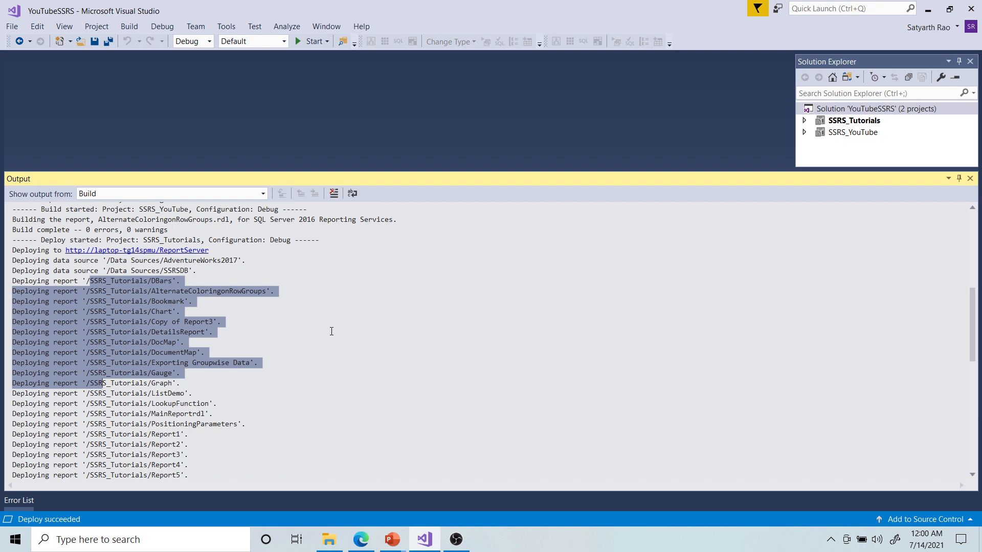
{"action": "left_click", "coordinate": [322, 315]}
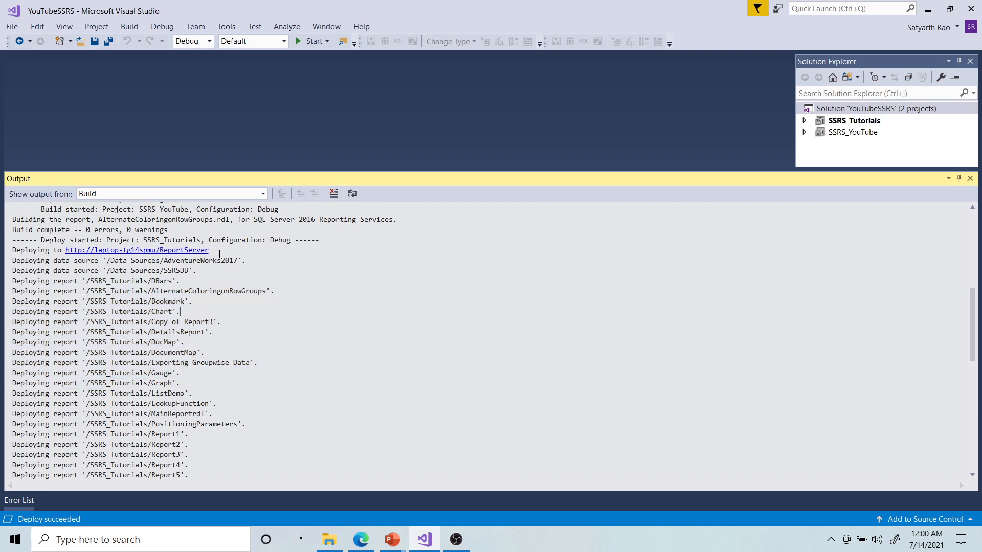
{"action": "left_click_drag", "start_coordinate": [218, 253], "coordinate": [6, 255]}
{"action": "left_click_drag", "start_coordinate": [247, 264], "coordinate": [179, 271]}
Review the rest of the deployment log, focusing on the SSRS_YouTube project's start line and target server URL
{"action": "scroll", "coordinate": [146, 327], "scroll_direction": "down", "scroll_amount": 2}
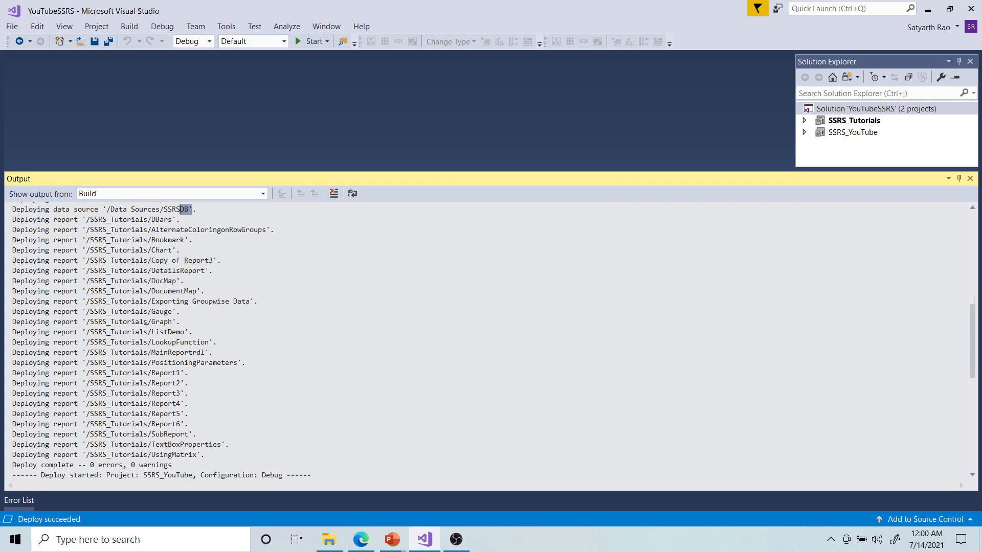
{"action": "scroll", "coordinate": [147, 300], "scroll_direction": "down", "scroll_amount": 2}
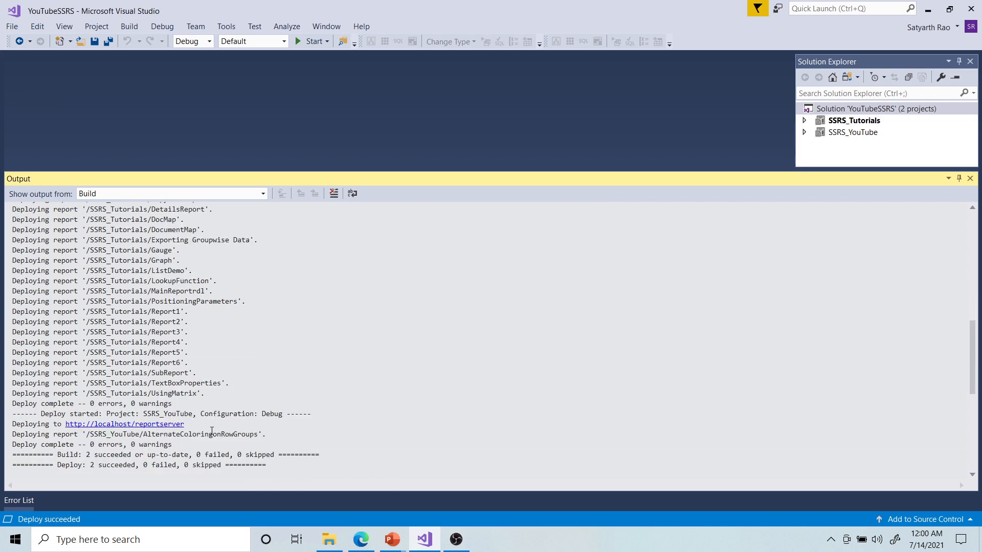
{"action": "triple_click", "coordinate": [7, 429]}
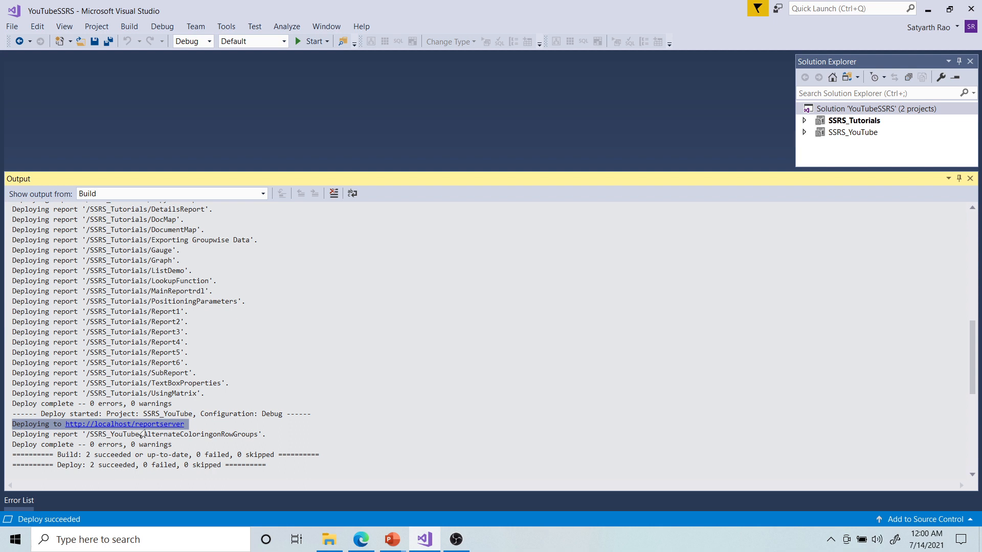
{"action": "left_click", "coordinate": [199, 427]}
{"action": "left_click_drag", "start_coordinate": [197, 426], "coordinate": [25, 414]}
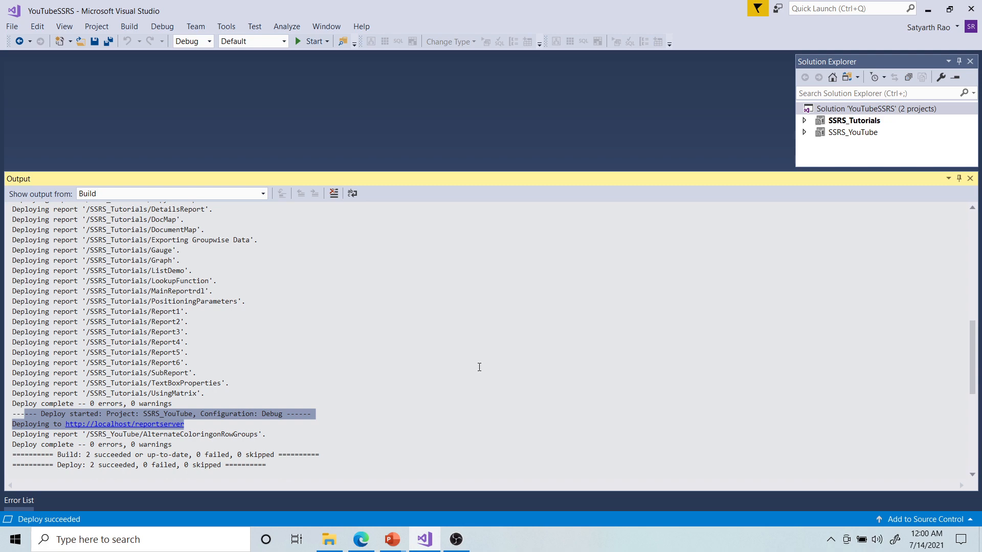
{"action": "left_click", "coordinate": [389, 352]}
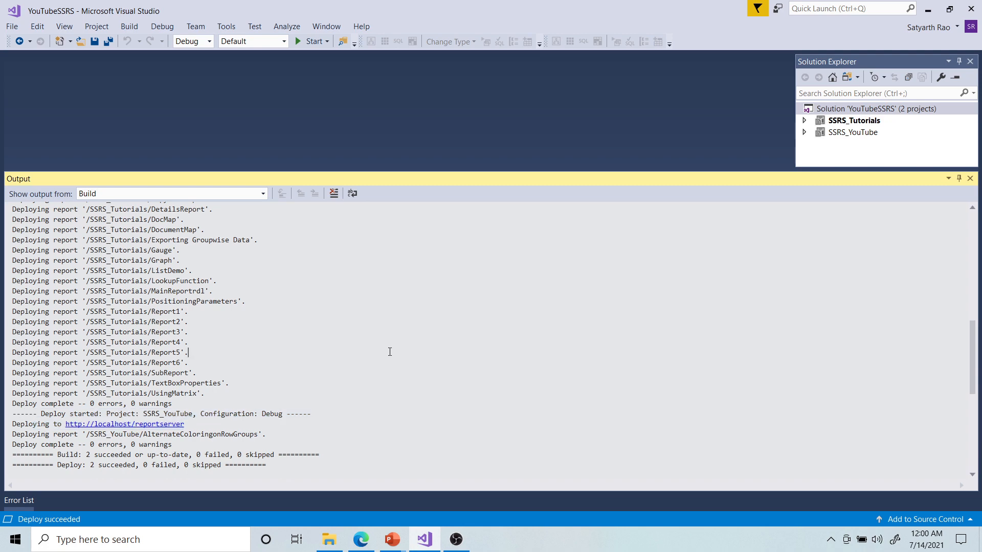
Compare the target server URLs of the two projects in the deployment log and shrink the Output pane again
{"action": "scroll", "coordinate": [330, 368], "scroll_direction": "up", "scroll_amount": 7}
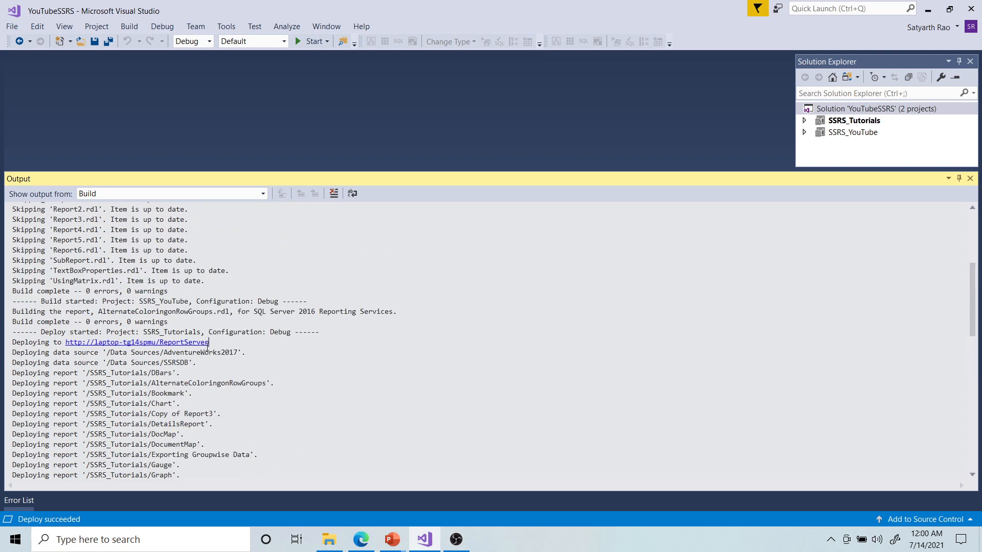
{"action": "left_click_drag", "start_coordinate": [208, 343], "coordinate": [2, 347]}
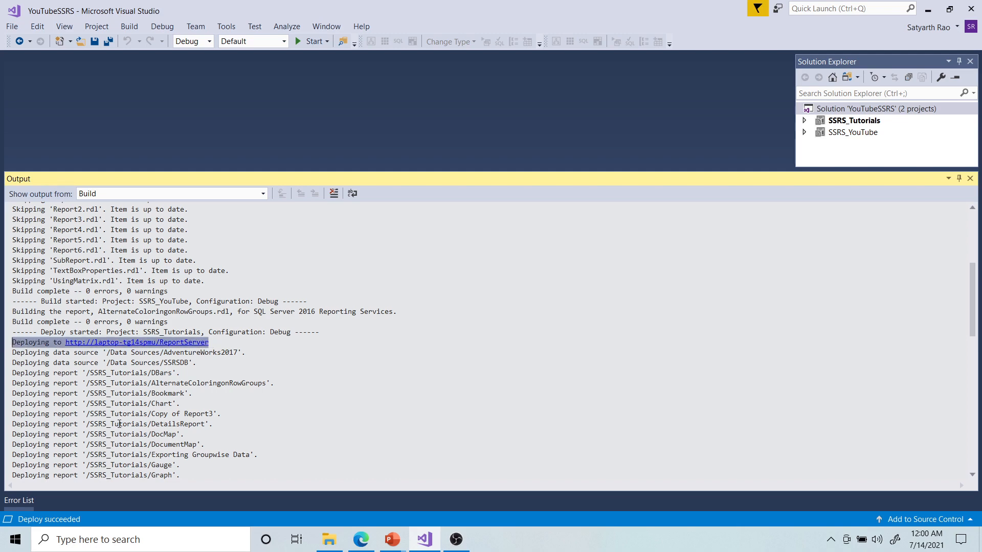
{"action": "scroll", "coordinate": [156, 400], "scroll_direction": "down", "scroll_amount": 6}
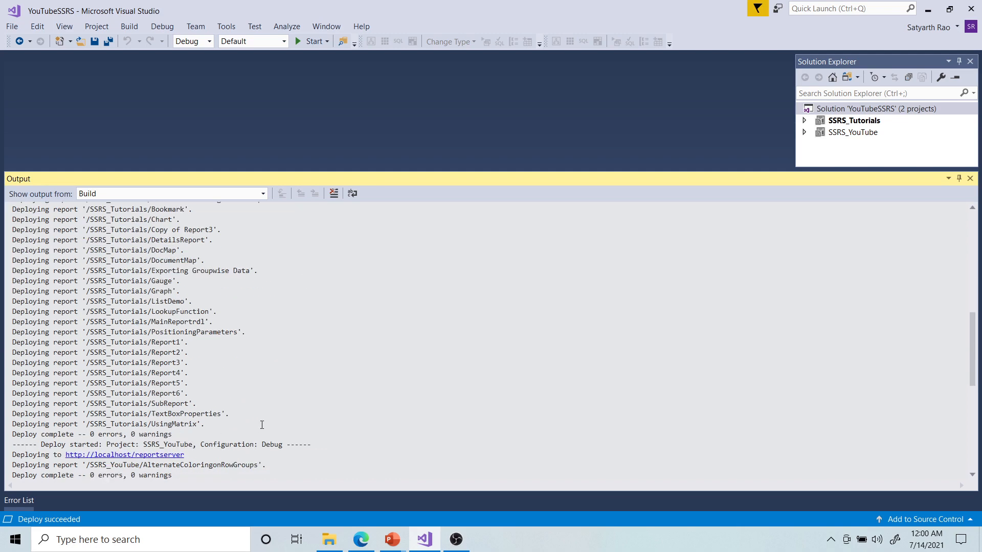
{"action": "left_click_drag", "start_coordinate": [41, 424], "coordinate": [33, 424]}
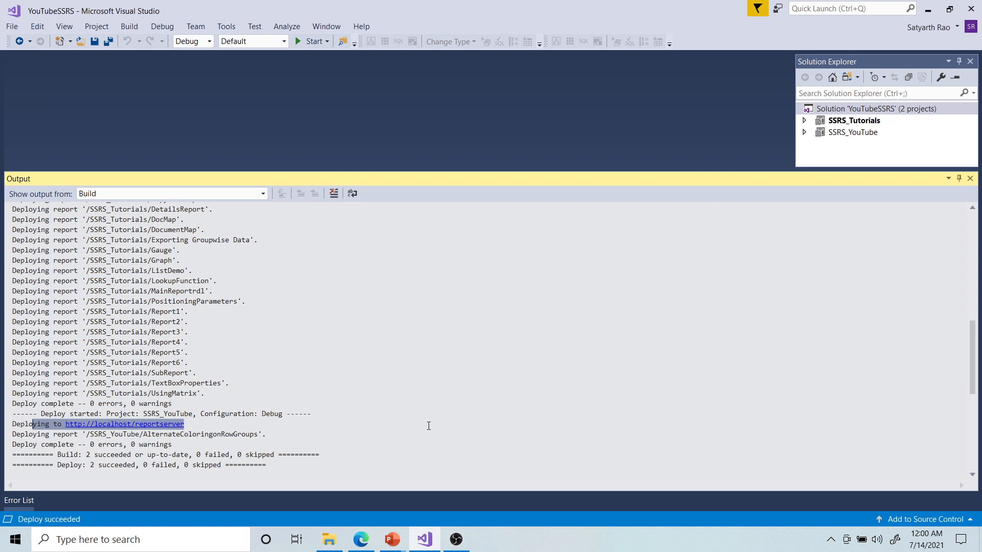
{"action": "scroll", "coordinate": [198, 408], "scroll_direction": "down", "scroll_amount": 2}
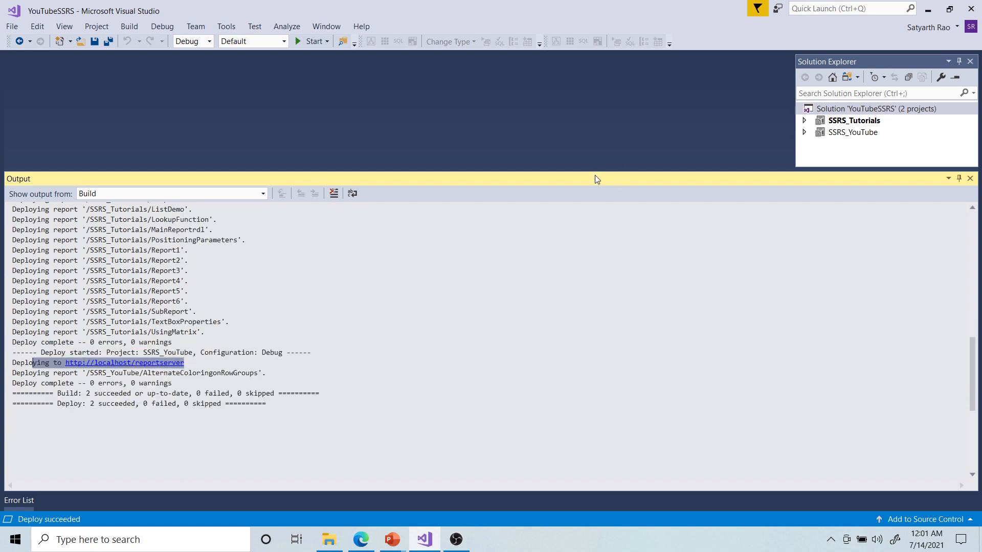
{"action": "left_click_drag", "start_coordinate": [596, 173], "coordinate": [540, 387]}
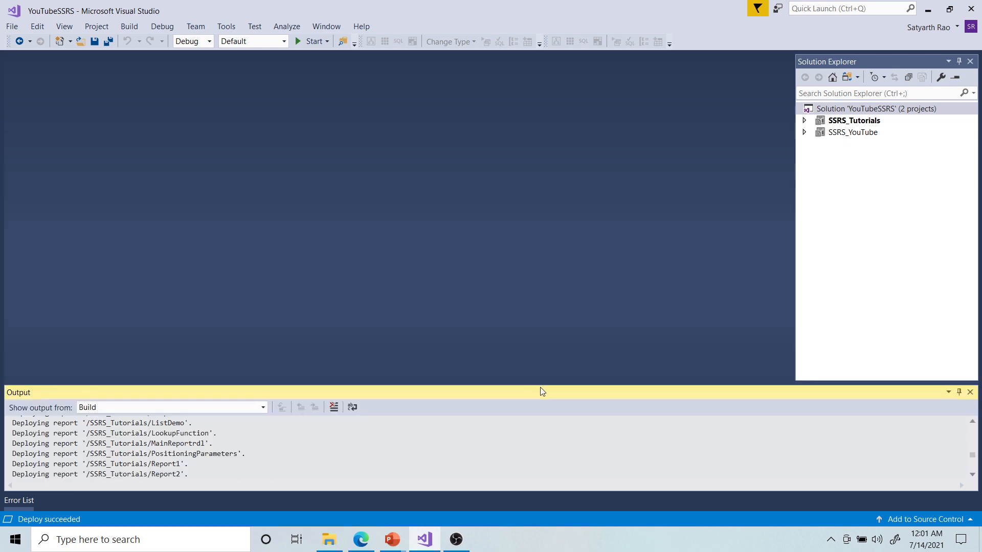
Switch to the browser, reload the ReportServer directory page and check its Data Sources and SSRS_YouTube folders
{"action": "left_click", "coordinate": [361, 540]}
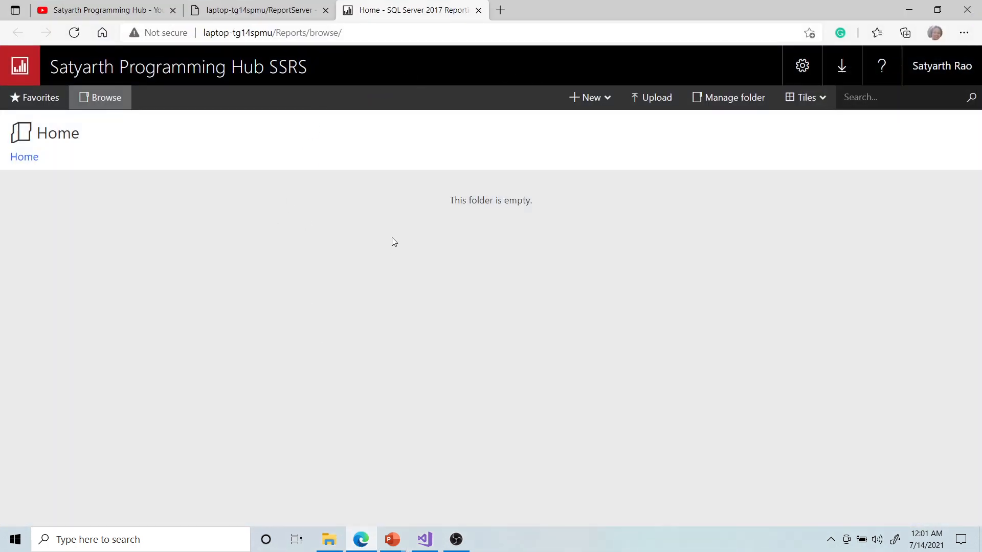
{"action": "left_click", "coordinate": [268, 6]}
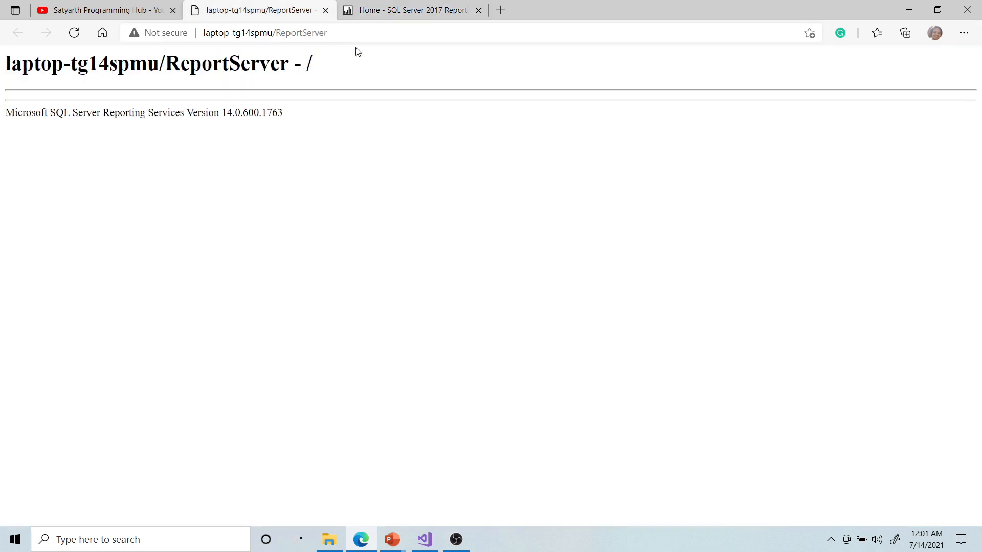
{"action": "left_click", "coordinate": [74, 33]}
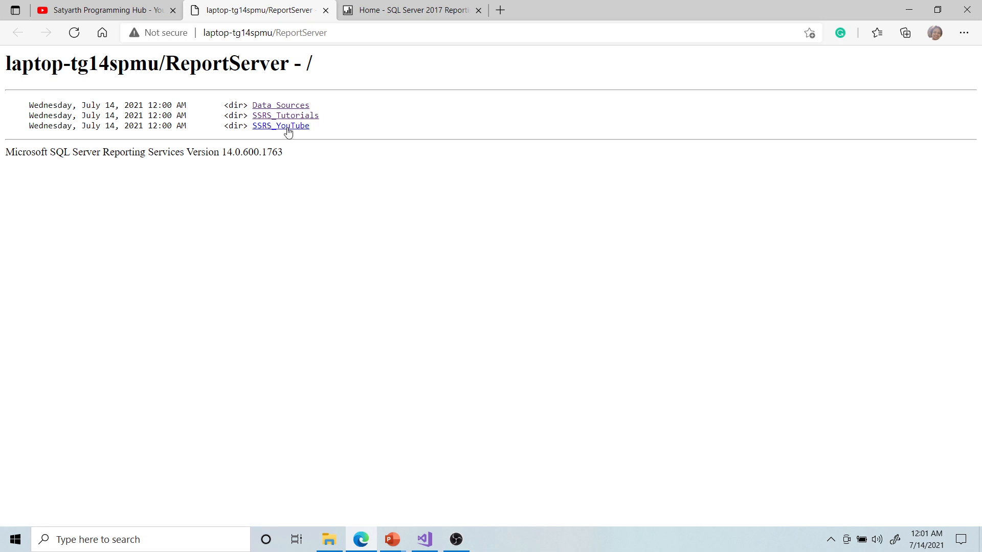
{"action": "left_click", "coordinate": [287, 108]}
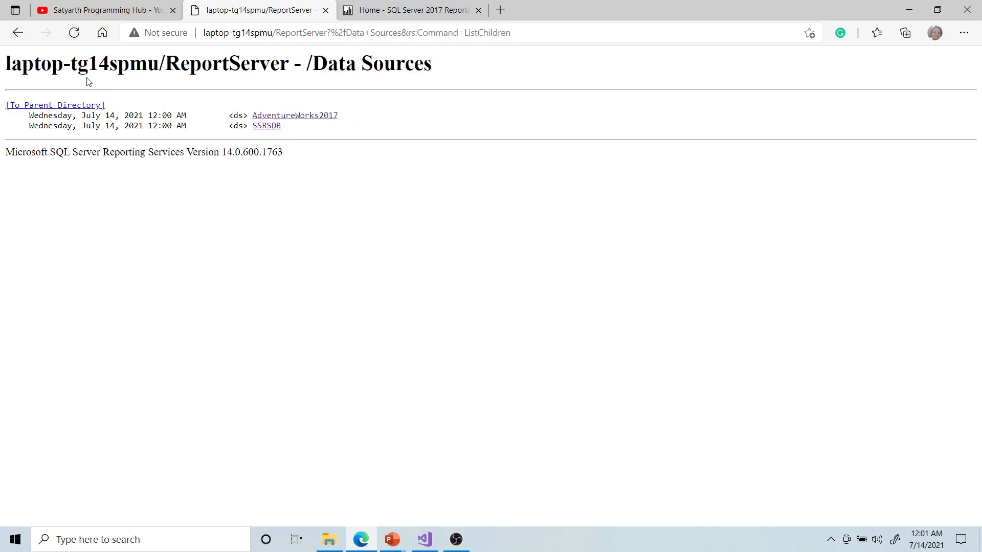
{"action": "left_click", "coordinate": [18, 33]}
{"action": "left_click", "coordinate": [285, 126]}
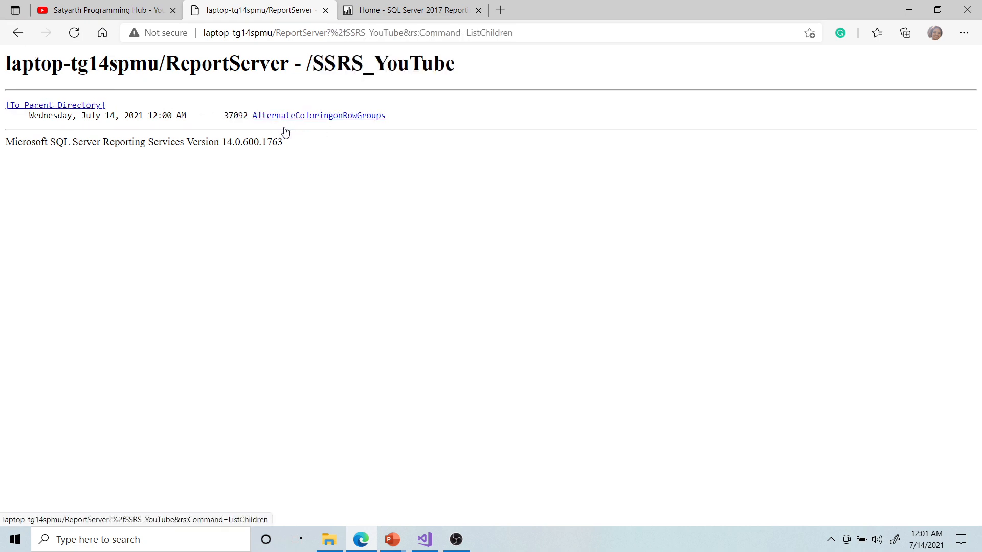
{"action": "left_click", "coordinate": [18, 32]}
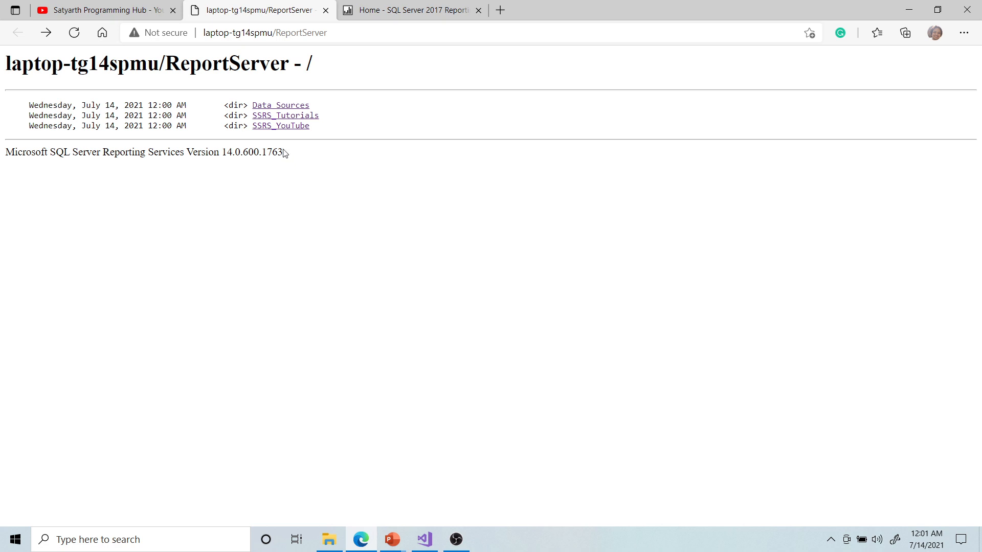
Reload the web portal's Home folder and compare its folders with those on the ReportServer page
{"action": "left_click", "coordinate": [409, 9]}
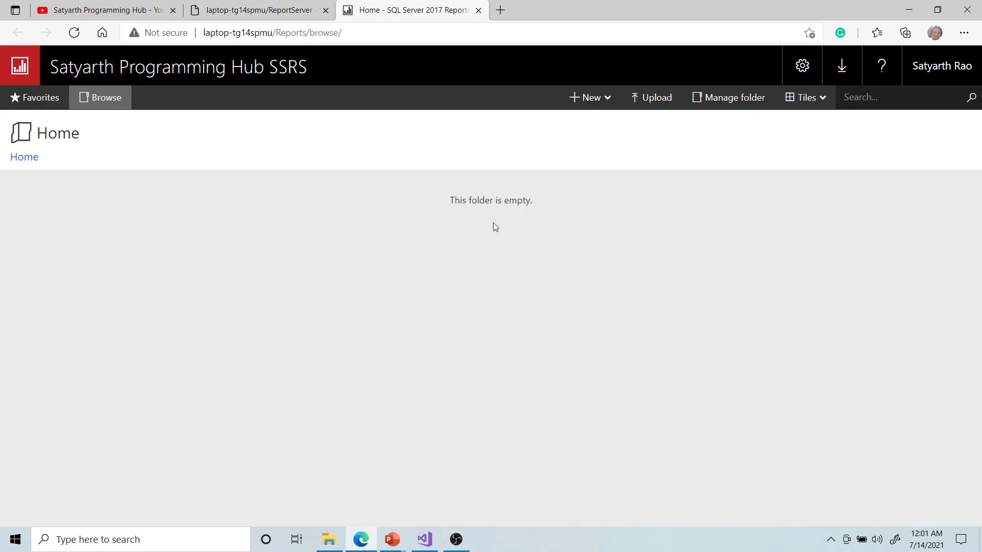
{"action": "left_click", "coordinate": [74, 32]}
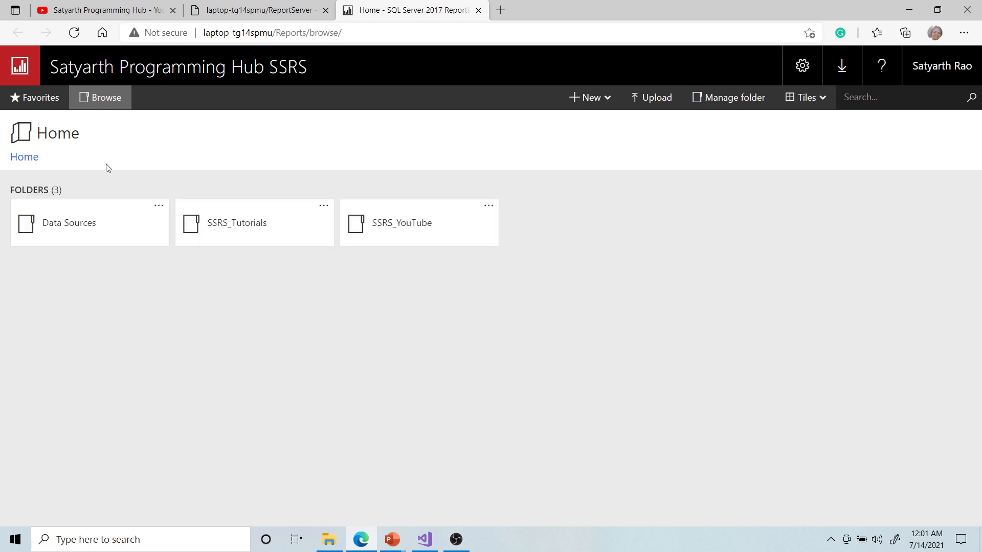
{"action": "left_click", "coordinate": [158, 206]}
{"action": "left_click", "coordinate": [343, 348]}
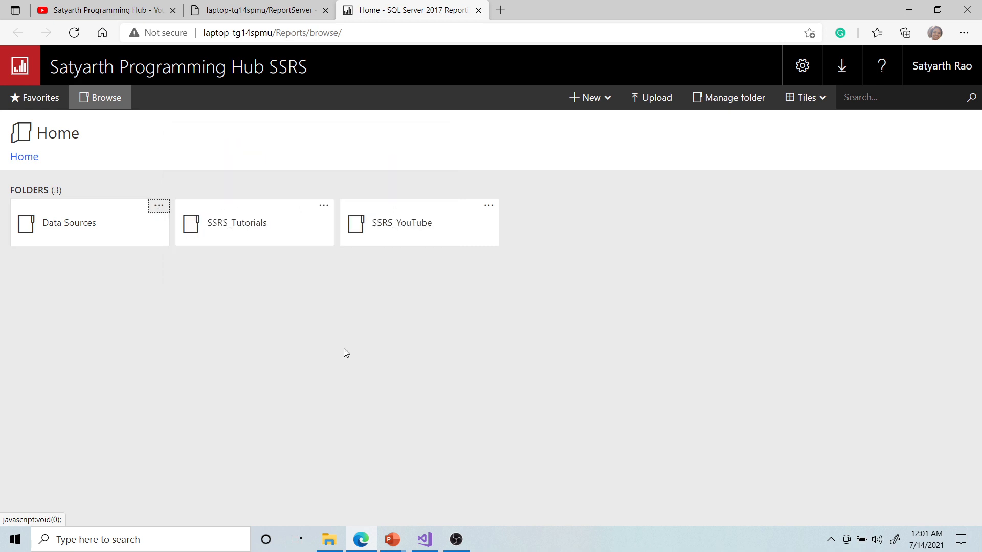
{"action": "left_click", "coordinate": [259, 11]}
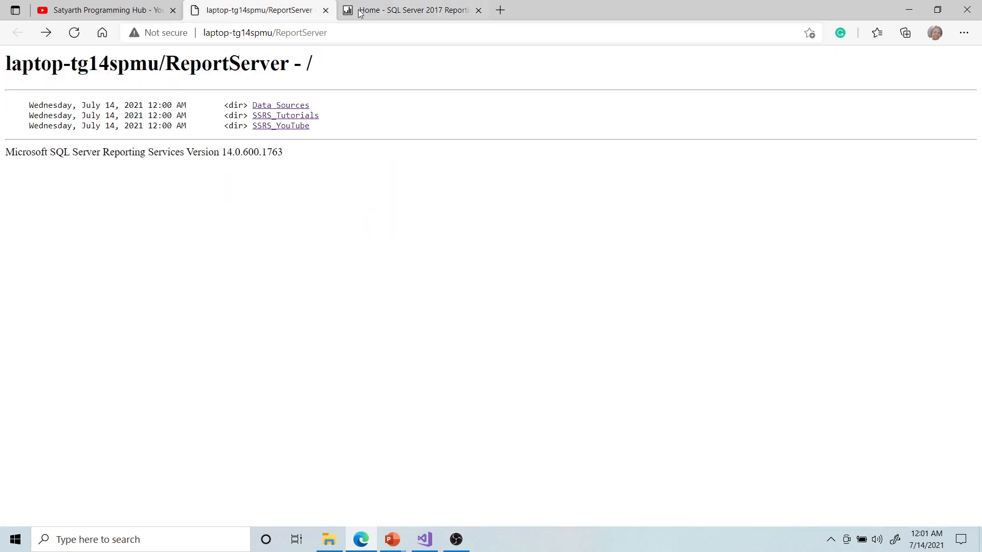
{"action": "left_click", "coordinate": [388, 11]}
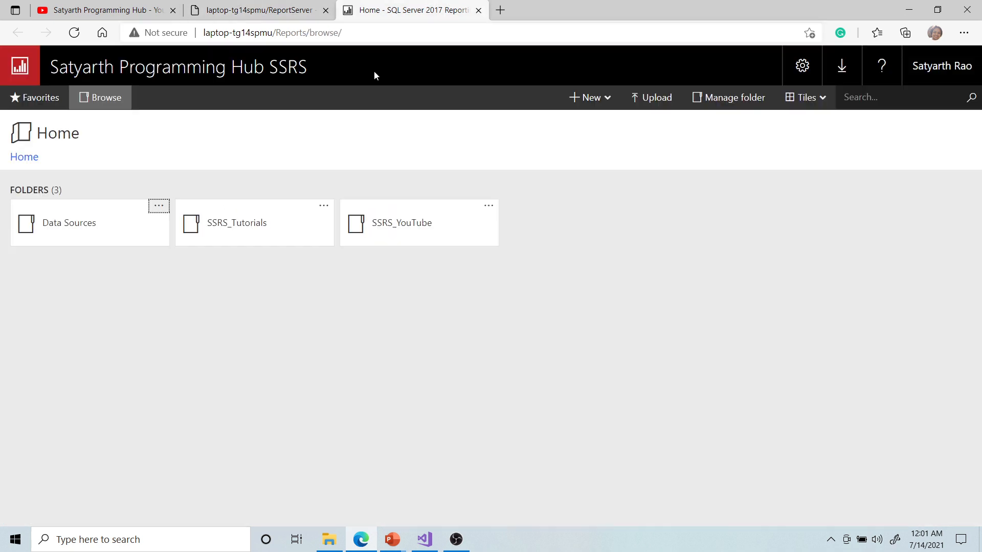
Check the web portal's Data Sources folder and view the DocumentMap report from SSRS_Tutorials, returning to that folder
{"action": "left_click", "coordinate": [64, 226]}
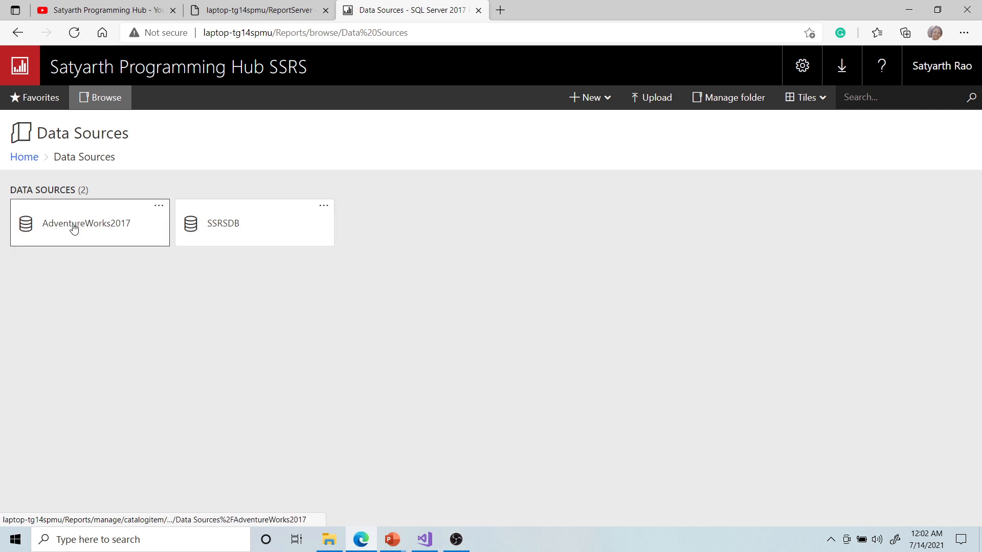
{"action": "left_click", "coordinate": [20, 159]}
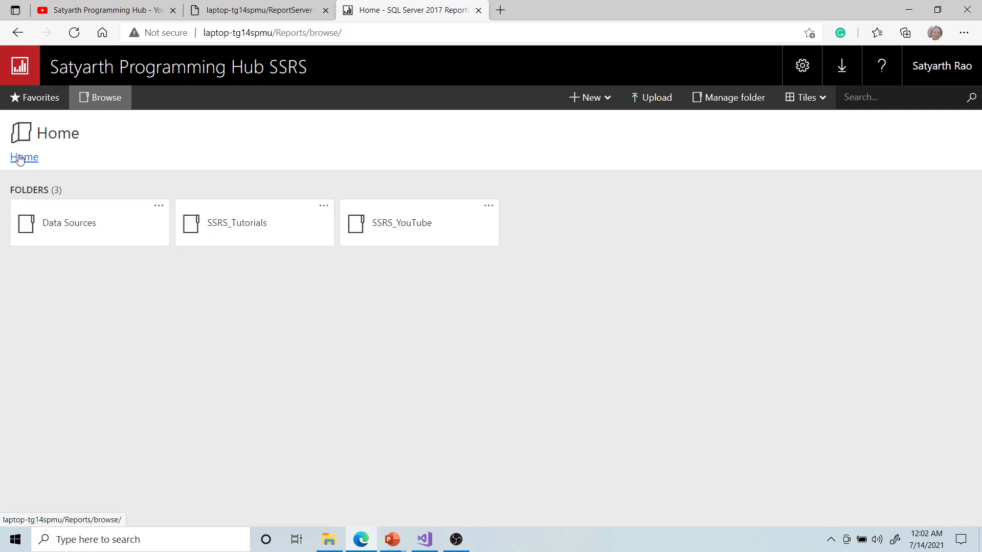
{"action": "left_click", "coordinate": [257, 221]}
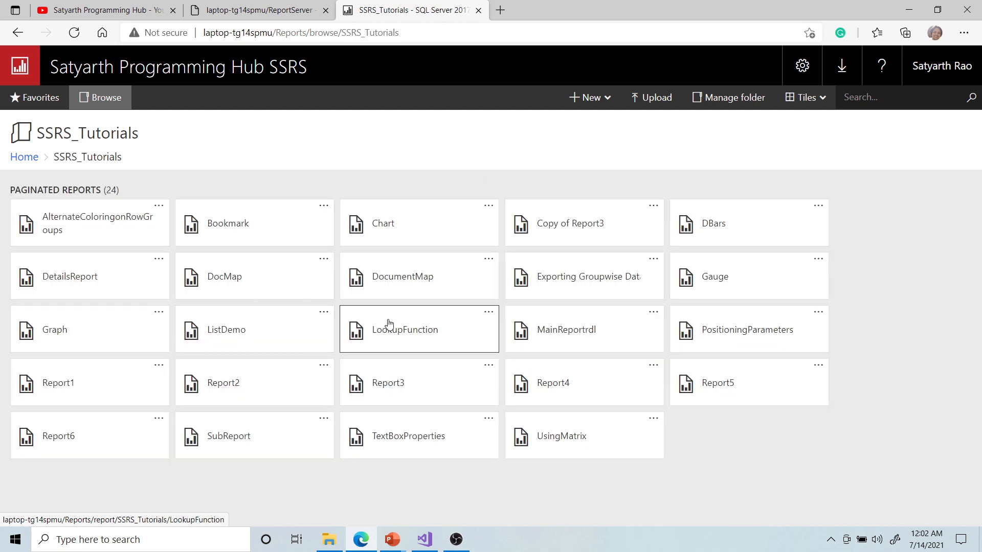
{"action": "left_click", "coordinate": [391, 285]}
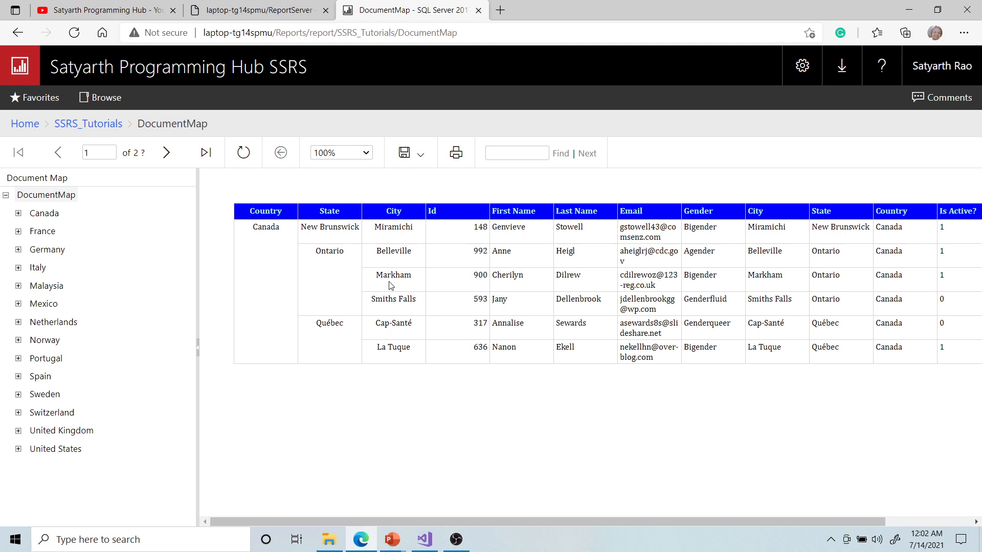
{"action": "left_click", "coordinate": [96, 123]}
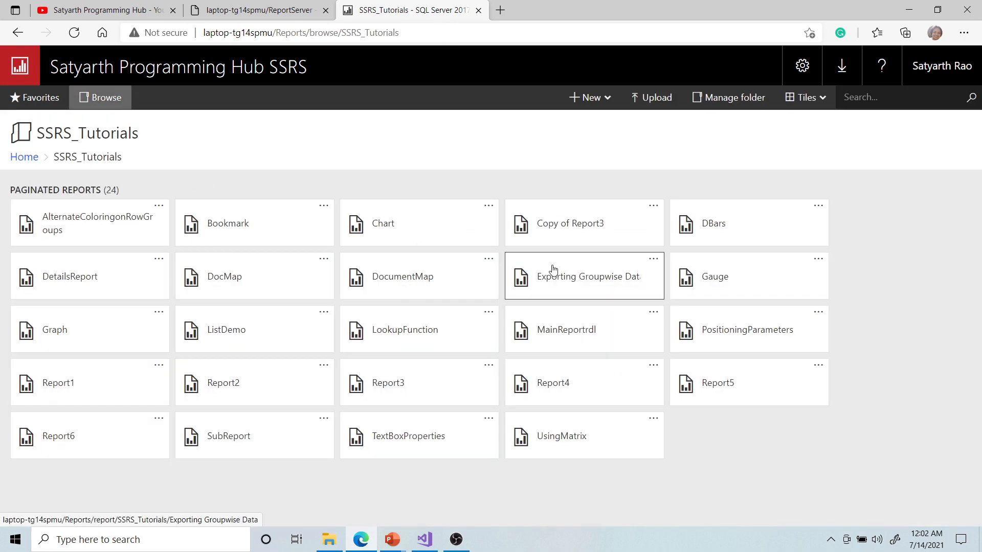
View the Exporting Groupwise Data and DocMap reports, jumping to Strasbourg under France and Alsace in the document map, and return to the SSRS_Tutorials folder
{"action": "left_click", "coordinate": [587, 275]}
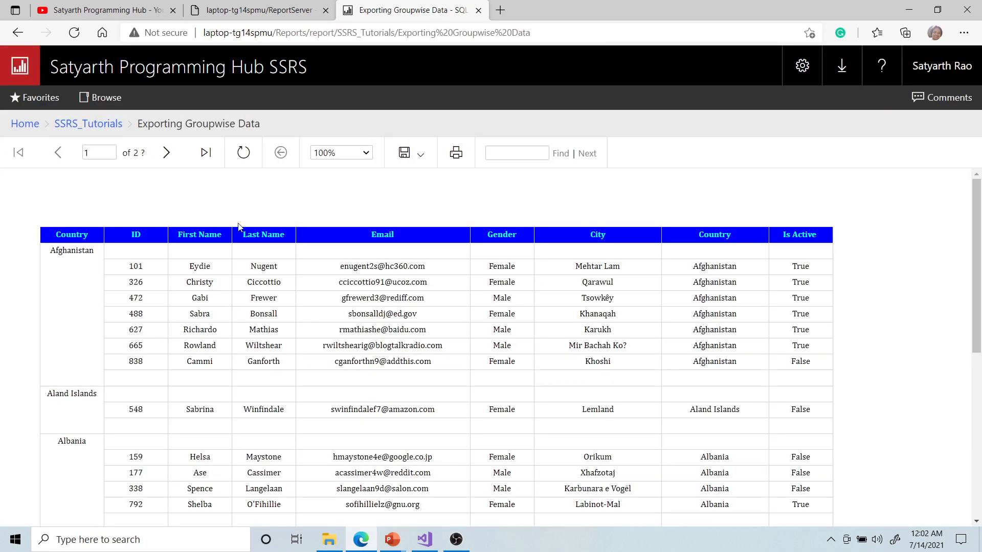
{"action": "left_click", "coordinate": [91, 125]}
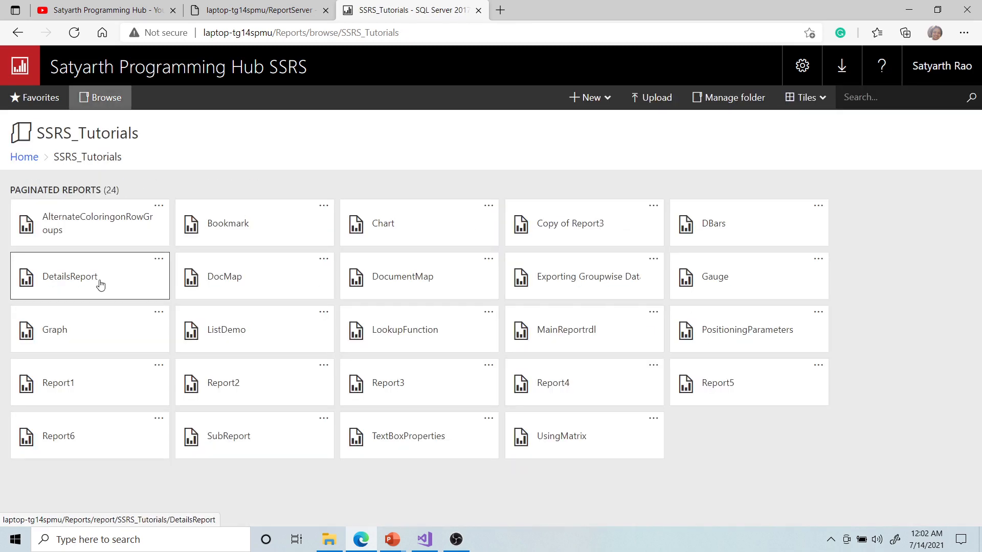
{"action": "left_click", "coordinate": [213, 278]}
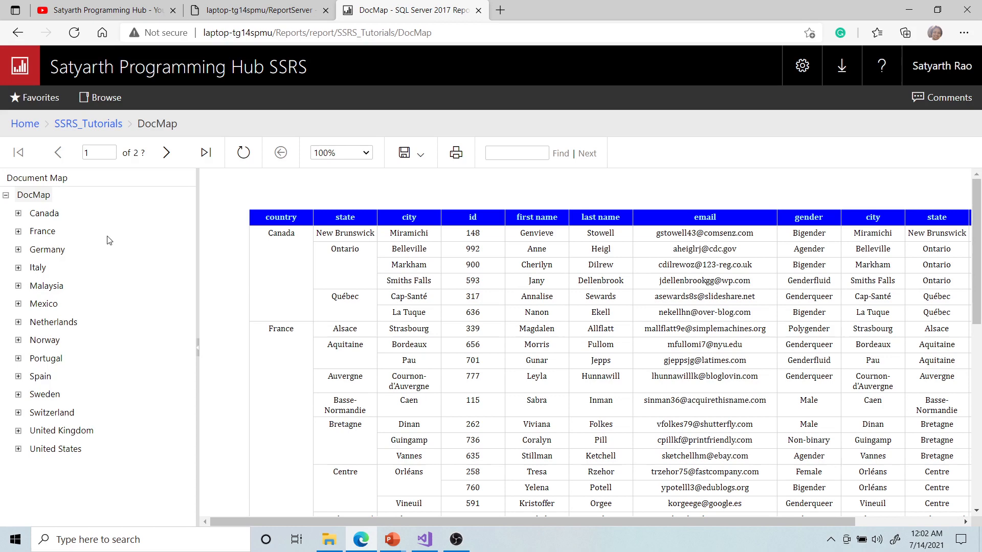
{"action": "left_click", "coordinate": [19, 231]}
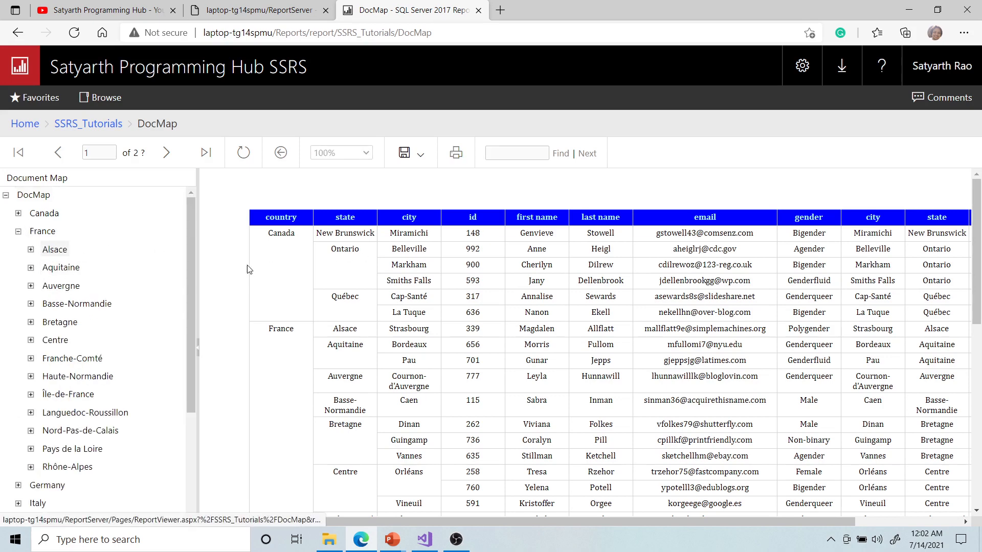
{"action": "left_click", "coordinate": [56, 255]}
{"action": "left_click", "coordinate": [76, 267]}
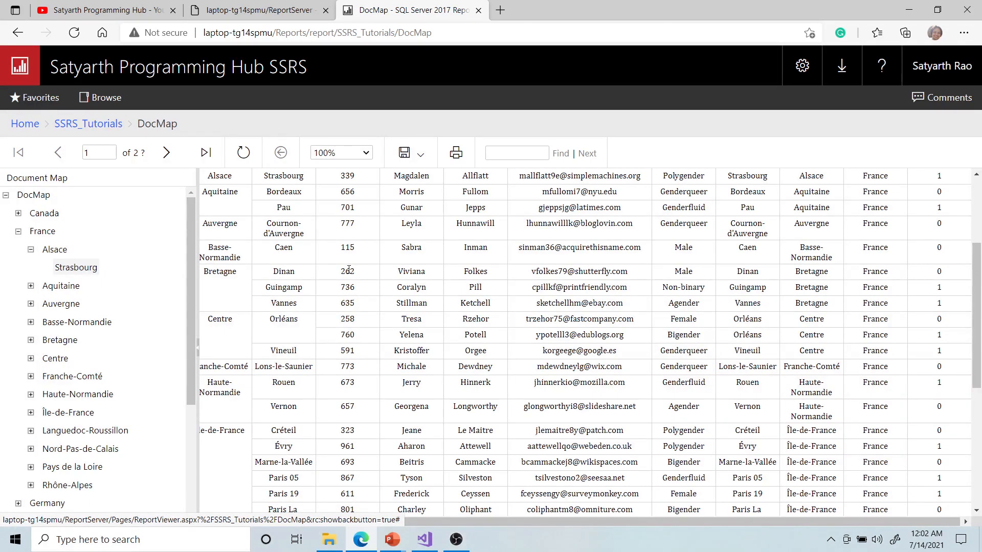
{"action": "left_click", "coordinate": [88, 123]}
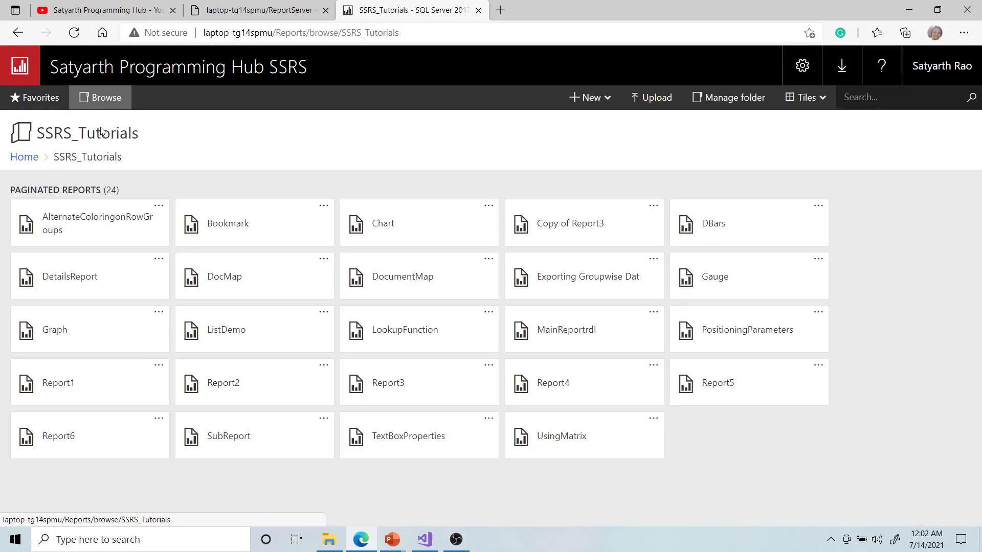
View the AlternateColoringonRowGroups report in the SSRS_YouTube folder and return to the web portal's Home folder
{"action": "left_click", "coordinate": [25, 158]}
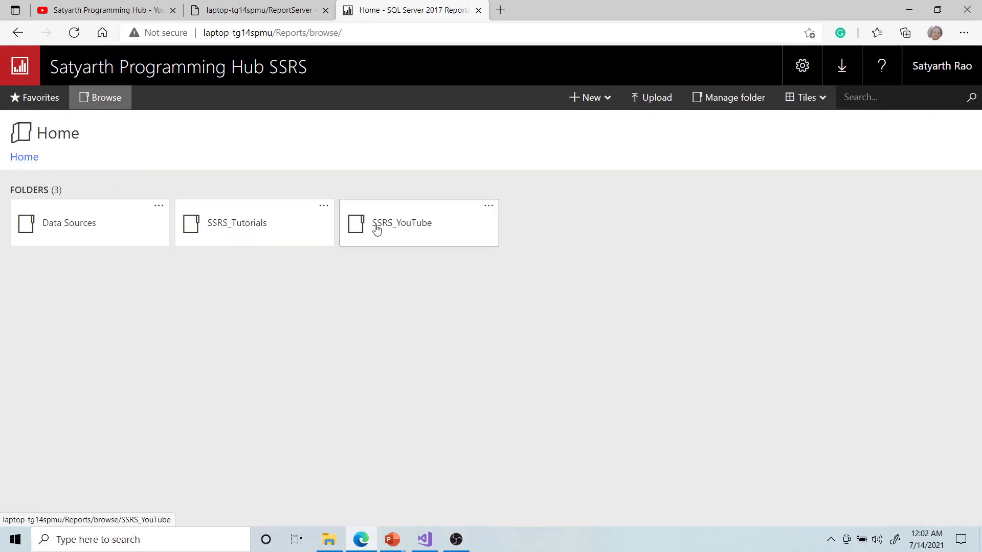
{"action": "left_click", "coordinate": [393, 220]}
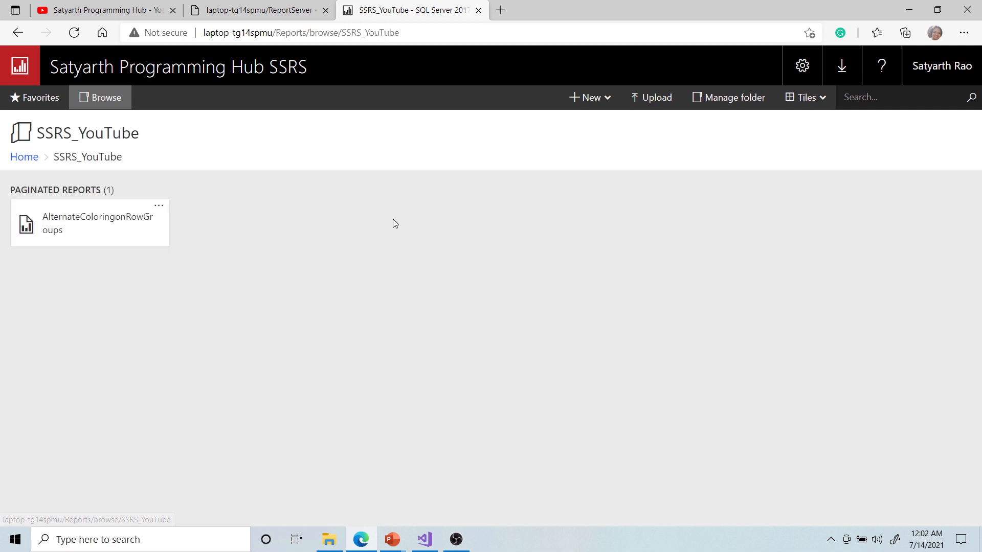
{"action": "left_click", "coordinate": [108, 221]}
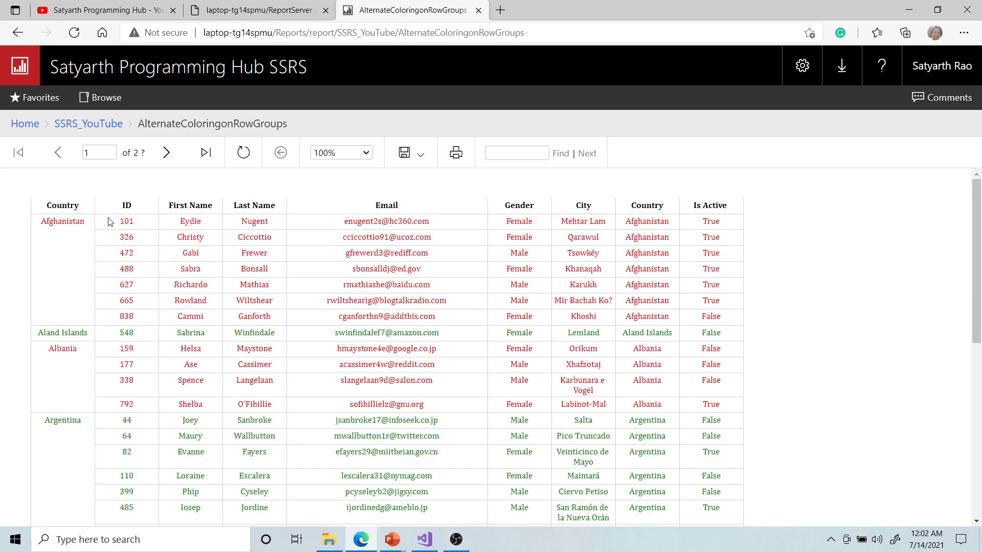
{"action": "left_click", "coordinate": [72, 124]}
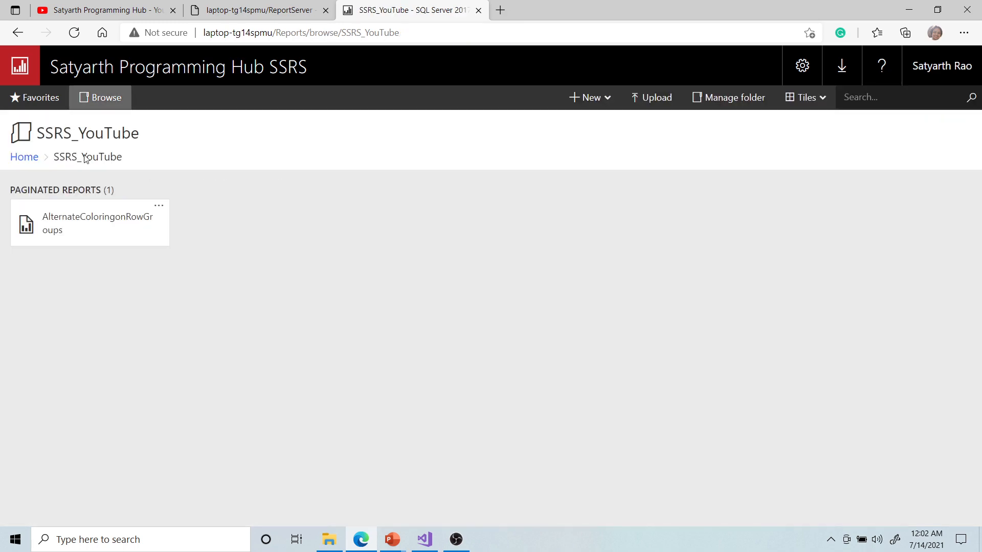
{"action": "left_click", "coordinate": [24, 157]}
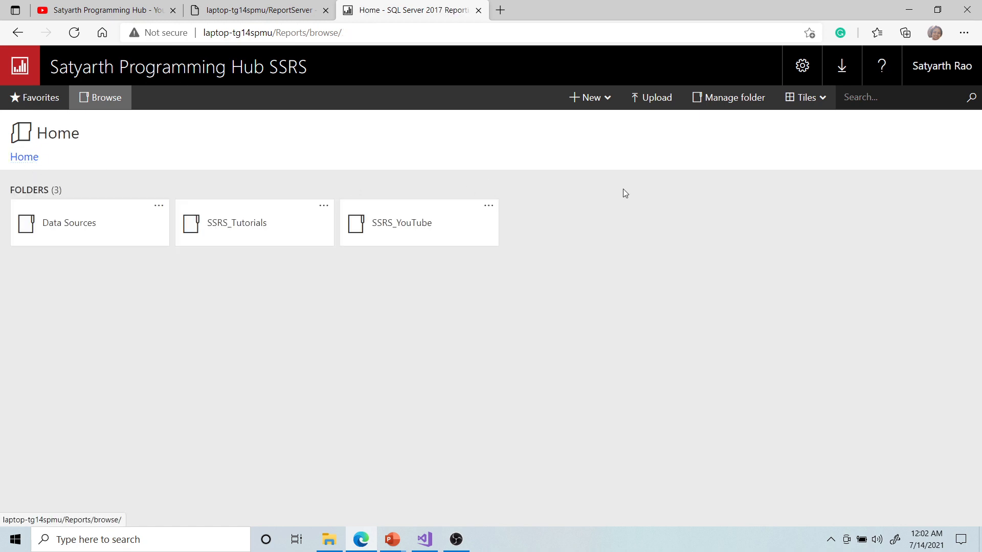
Delete the Data Sources, SSRS_Tutorials and SSRS_YouTube folders from the web portal's Home folder
{"action": "left_click", "coordinate": [158, 206]}
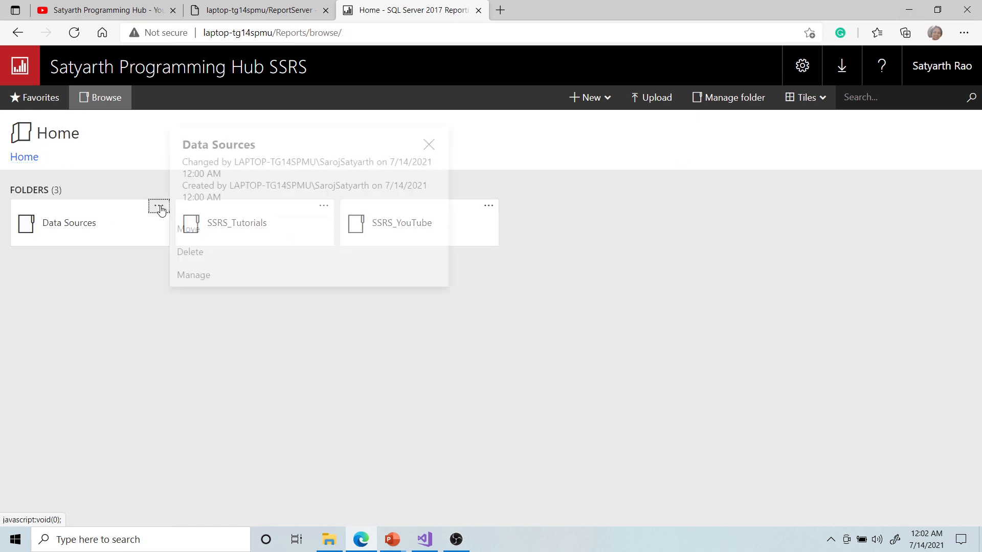
{"action": "left_click", "coordinate": [178, 255]}
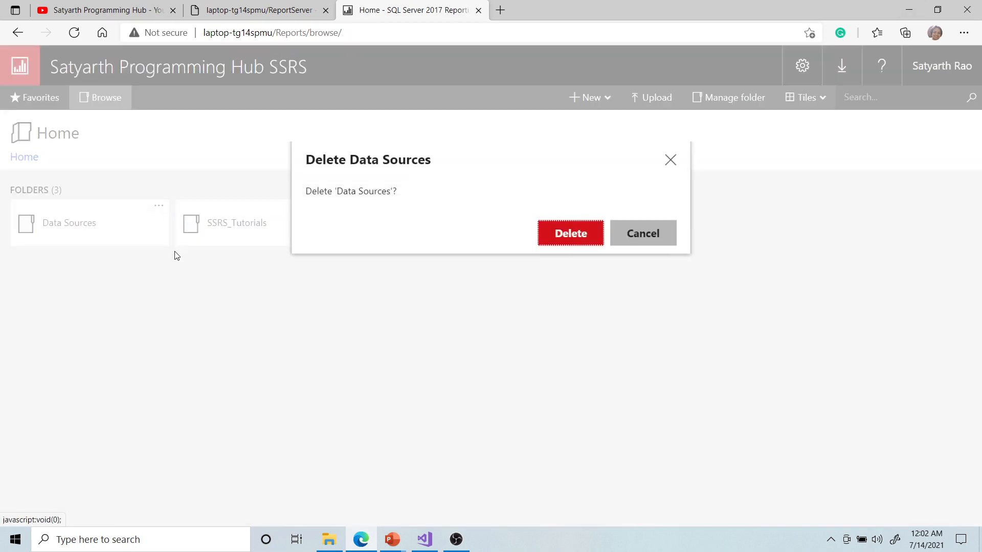
{"action": "left_click", "coordinate": [552, 234]}
{"action": "left_click", "coordinate": [158, 206]}
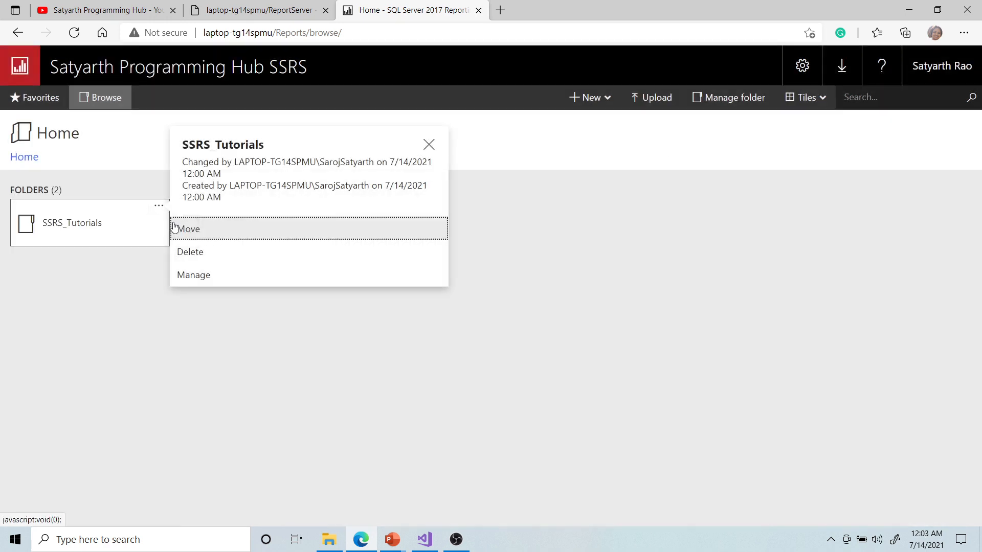
{"action": "left_click", "coordinate": [191, 253]}
{"action": "left_click", "coordinate": [590, 235]}
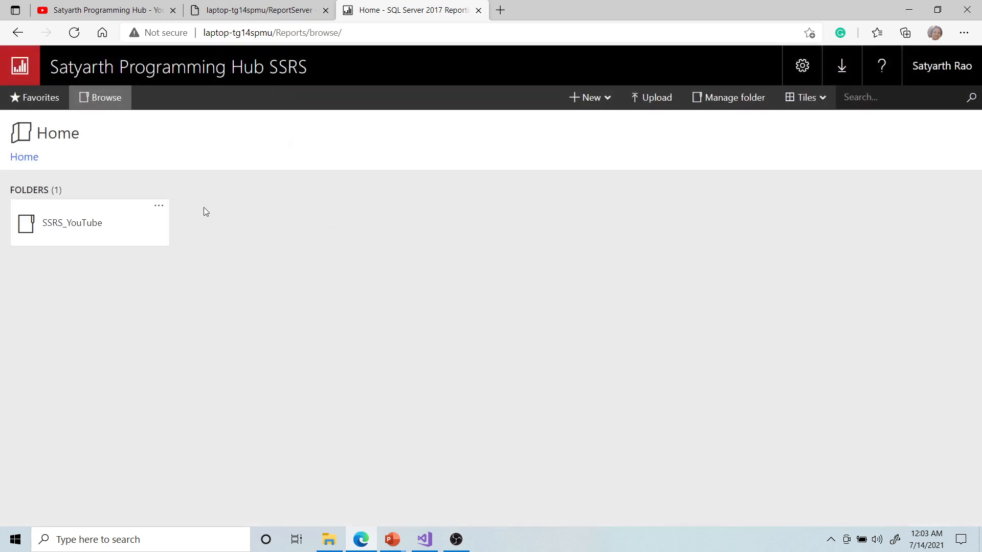
{"action": "left_click", "coordinate": [159, 207]}
{"action": "left_click", "coordinate": [182, 252]}
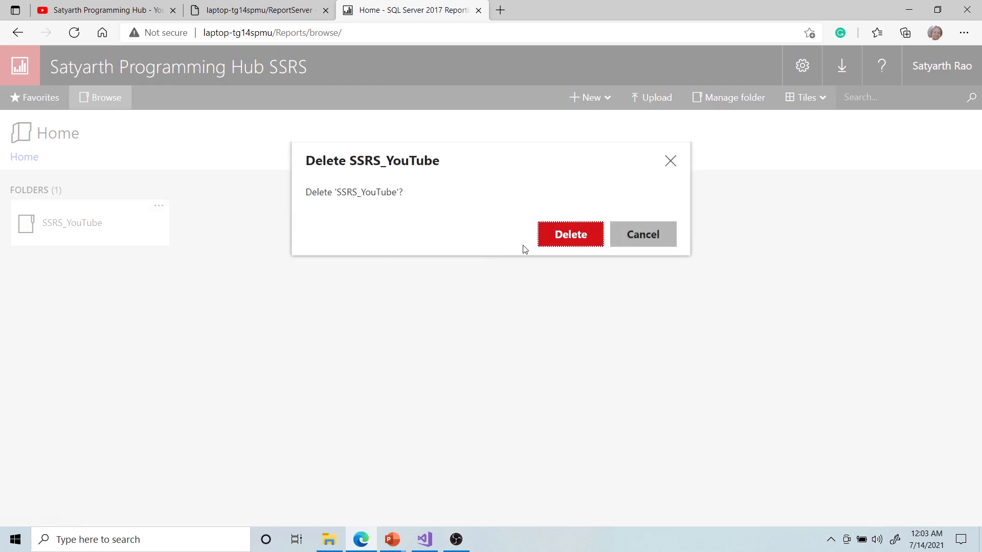
{"action": "left_click", "coordinate": [559, 237]}
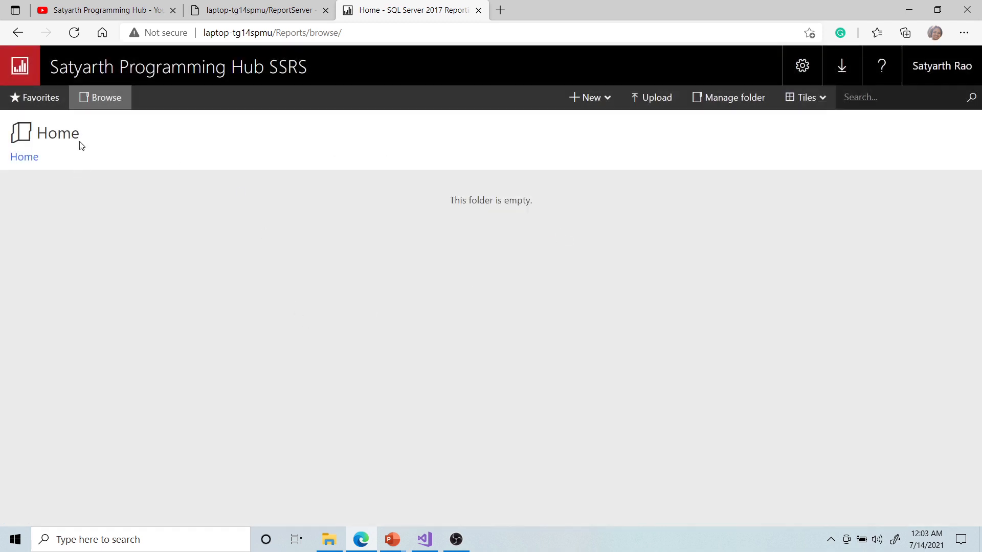
Reload the web portal's Home folder and the ReportServer directory page to check that the folders are deleted
{"action": "left_click", "coordinate": [74, 33]}
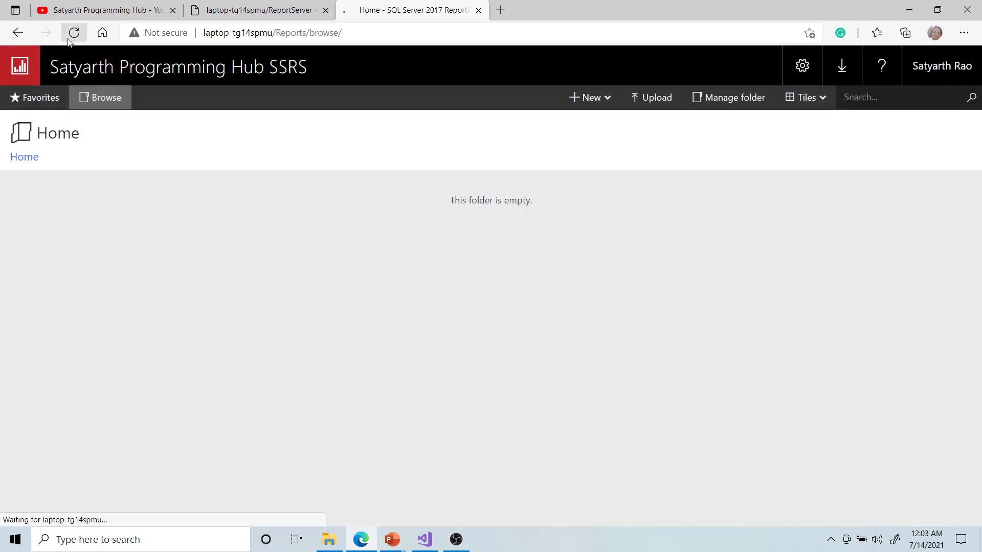
{"action": "left_click", "coordinate": [250, 10]}
{"action": "left_click", "coordinate": [72, 32]}
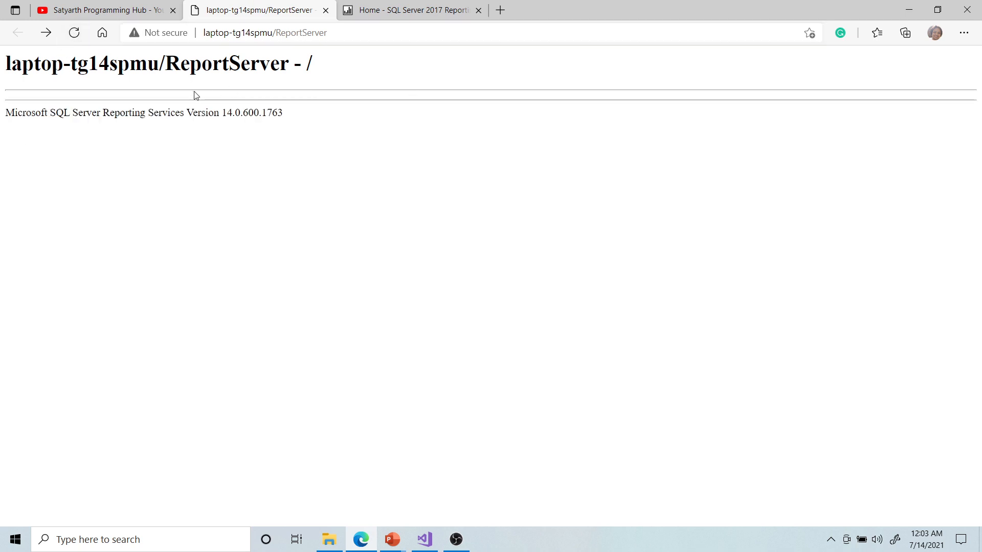
Switch to Visual Studio and deploy only the SSRS_YouTube project of the YouTubeSSRS solution
{"action": "left_click", "coordinate": [909, 10]}
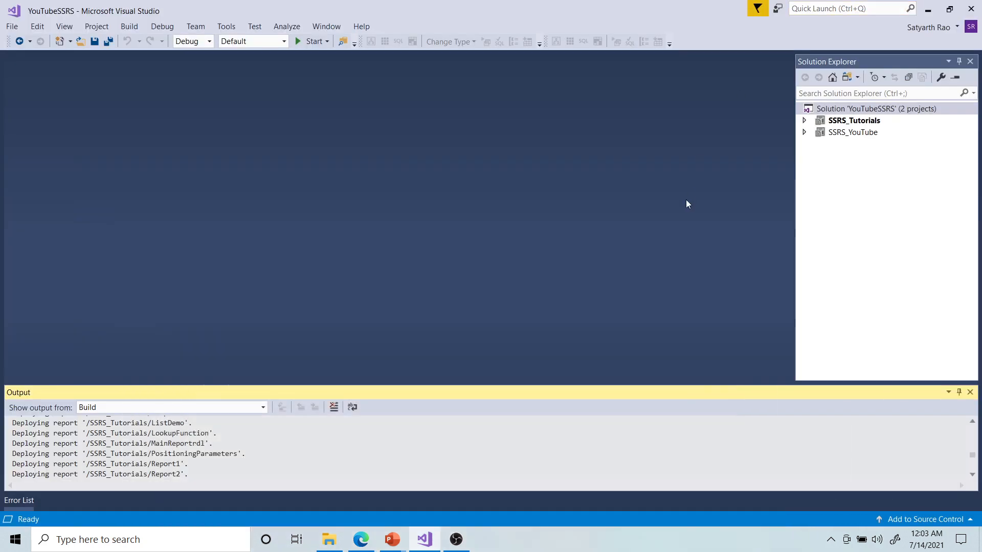
{"action": "left_click", "coordinate": [832, 173]}
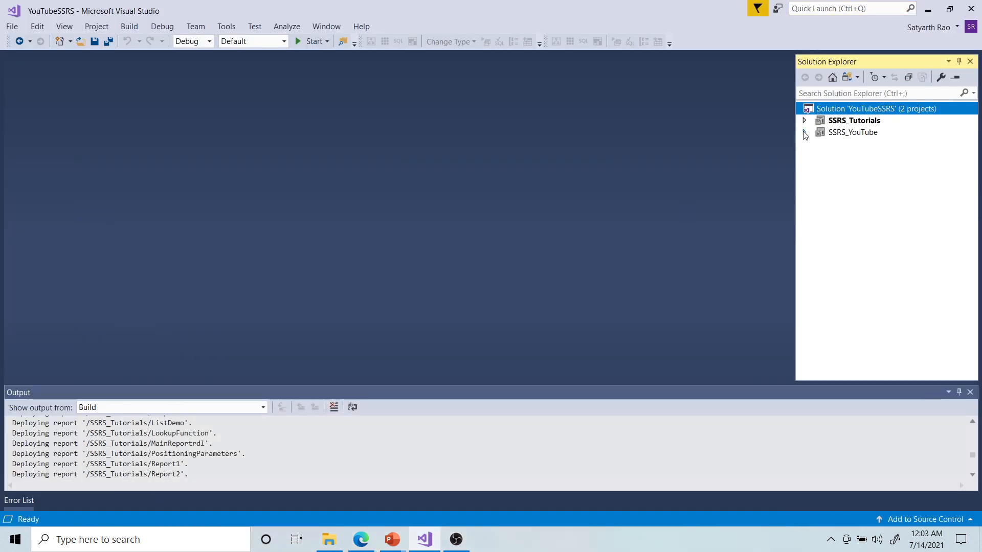
{"action": "left_click", "coordinate": [839, 121]}
{"action": "left_click", "coordinate": [859, 134]}
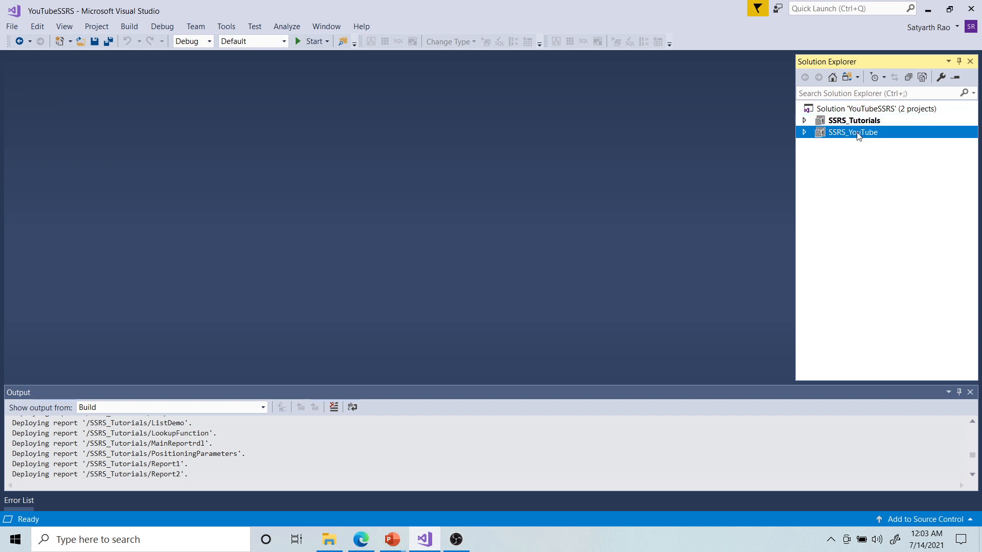
{"action": "right_click", "coordinate": [848, 134]}
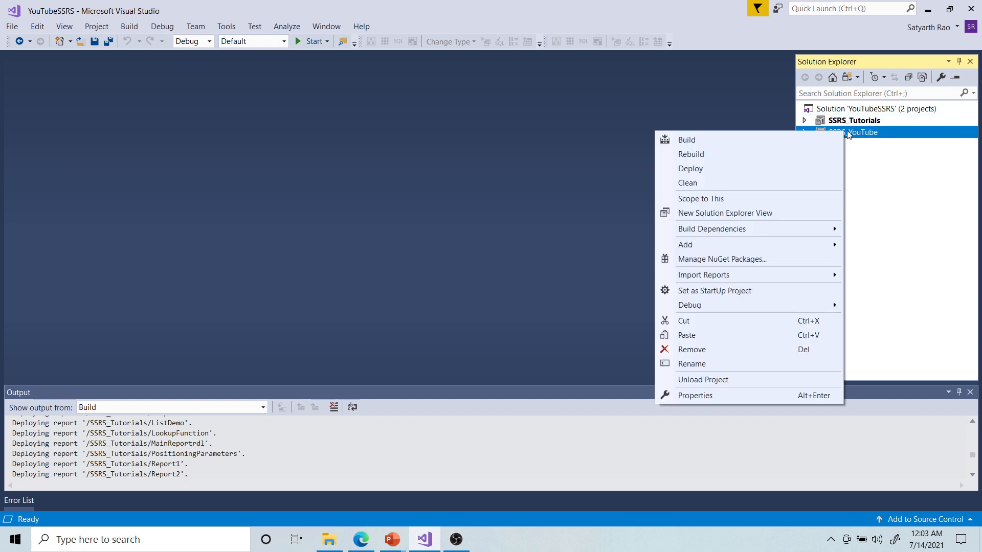
{"action": "left_click", "coordinate": [766, 170]}
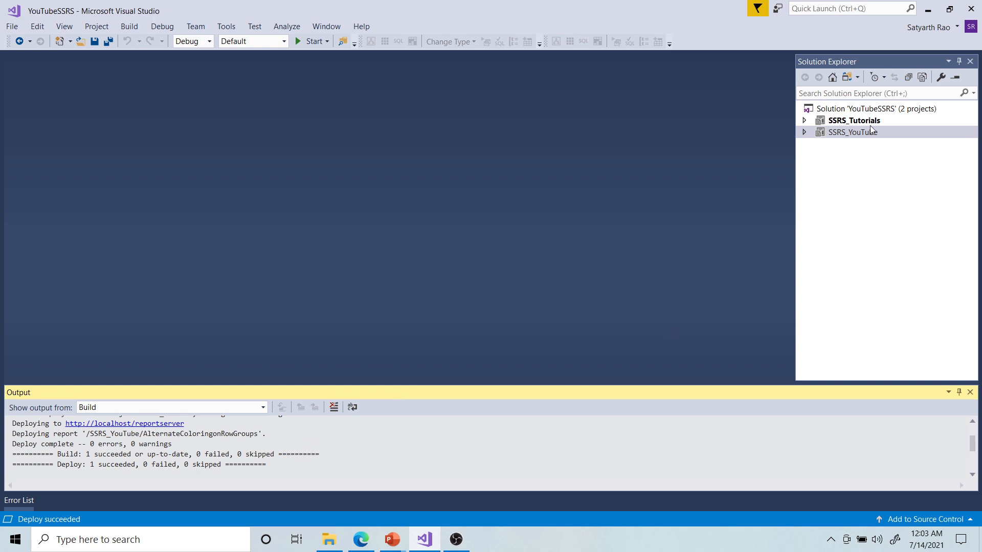
Switch to the browser and reload the ReportServer page and the web portal's Home folder to check the project deployment
{"action": "left_click", "coordinate": [361, 539]}
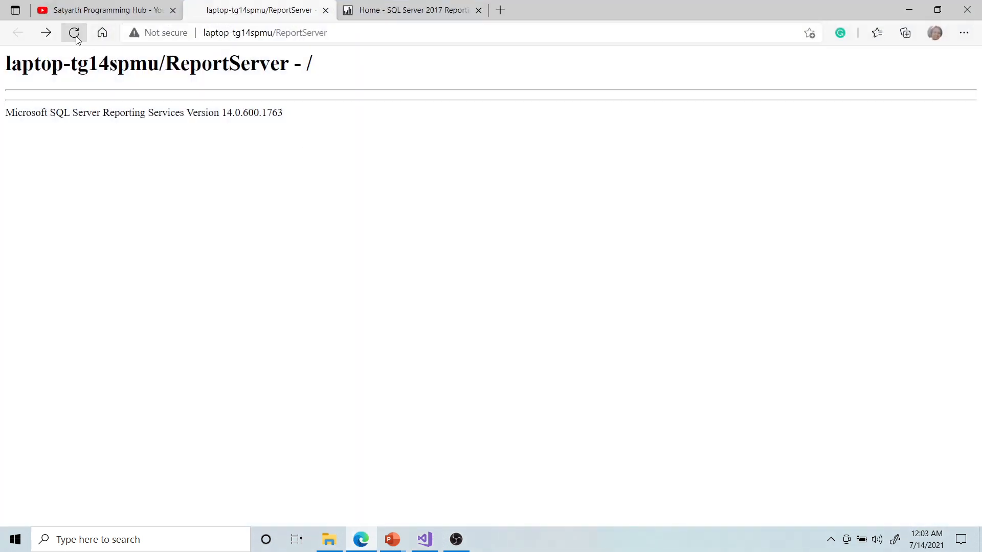
{"action": "left_click", "coordinate": [76, 38]}
{"action": "left_click", "coordinate": [404, 11]}
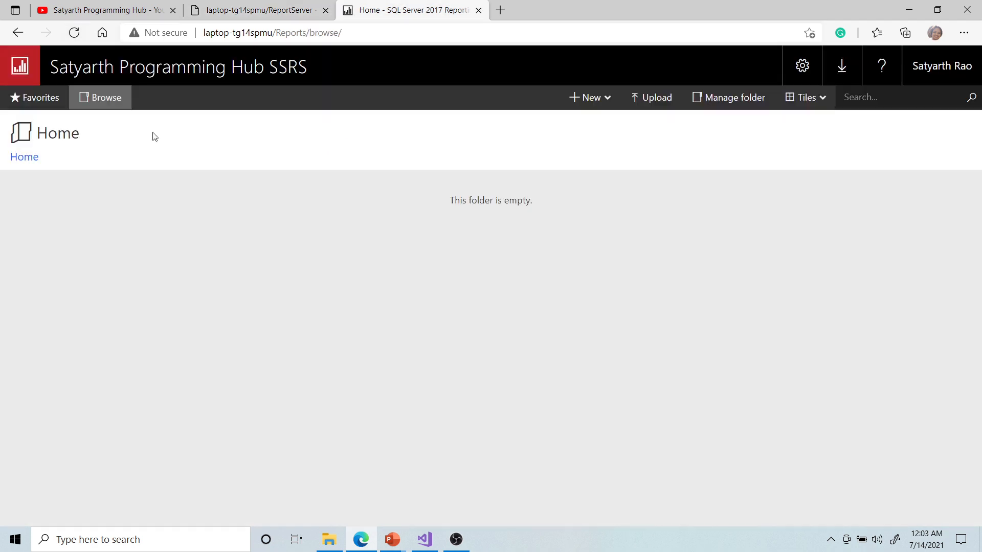
{"action": "left_click", "coordinate": [75, 33]}
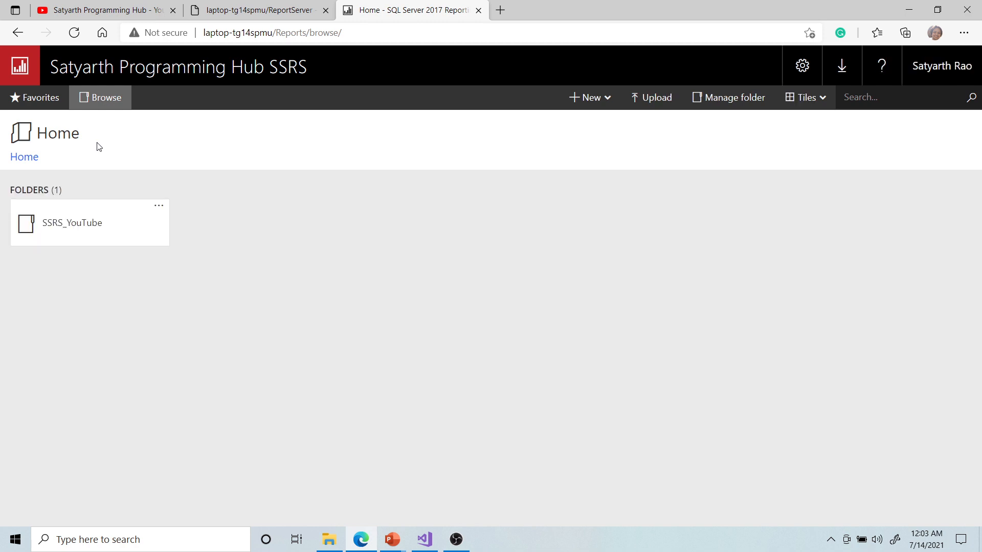
View the newly deployed AlternateColoringonRowGroups report in SSRS_YouTube and return to the Home folder
{"action": "left_click", "coordinate": [87, 218]}
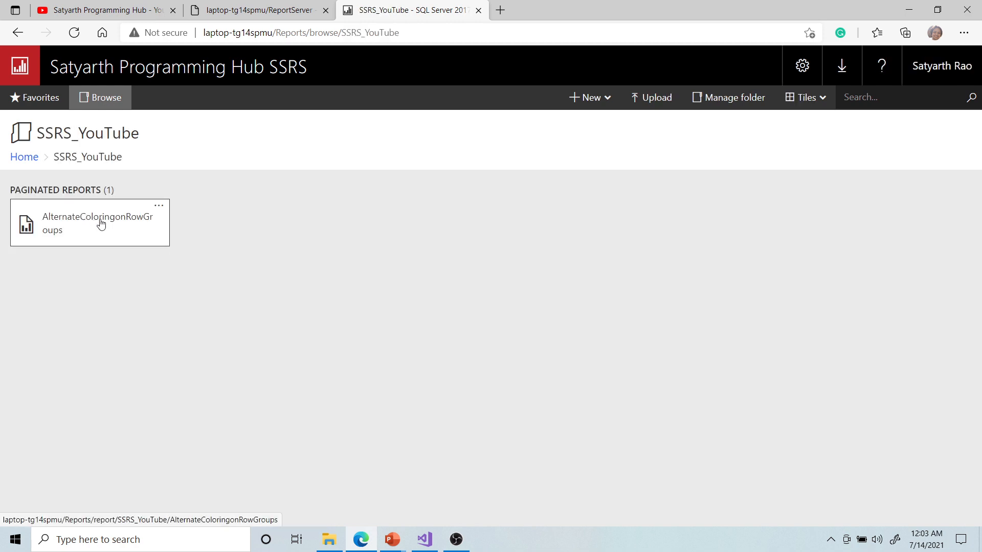
{"action": "left_click", "coordinate": [102, 224]}
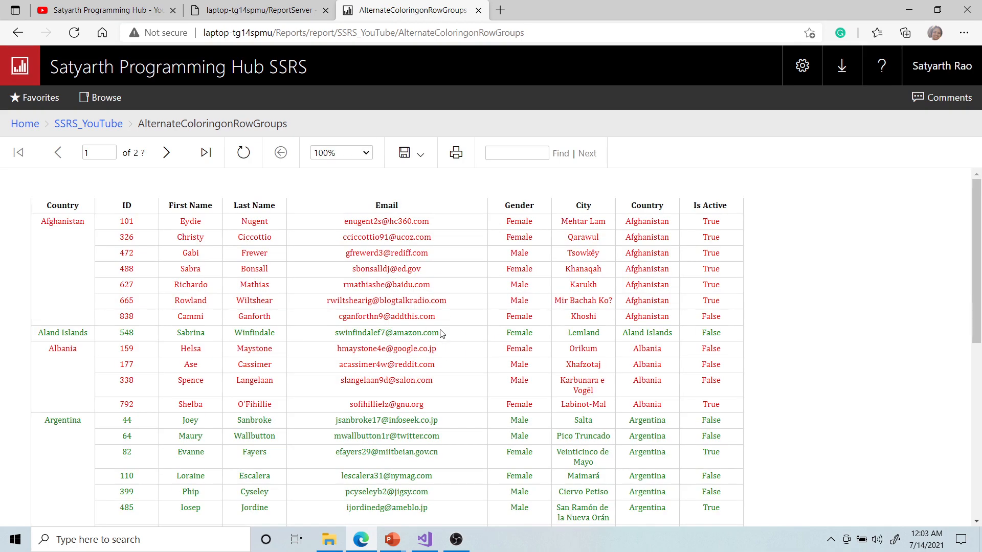
{"action": "left_click", "coordinate": [84, 126]}
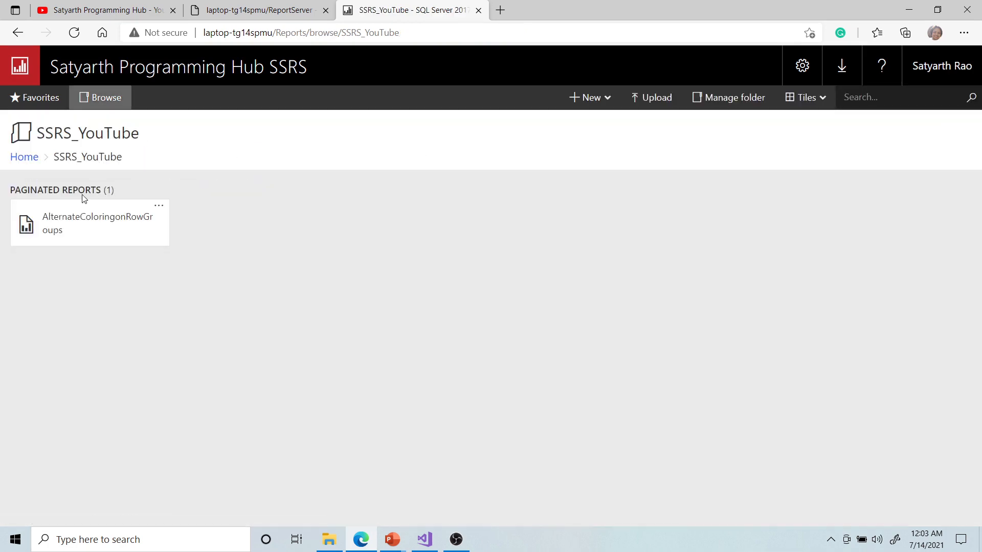
{"action": "left_click", "coordinate": [34, 160]}
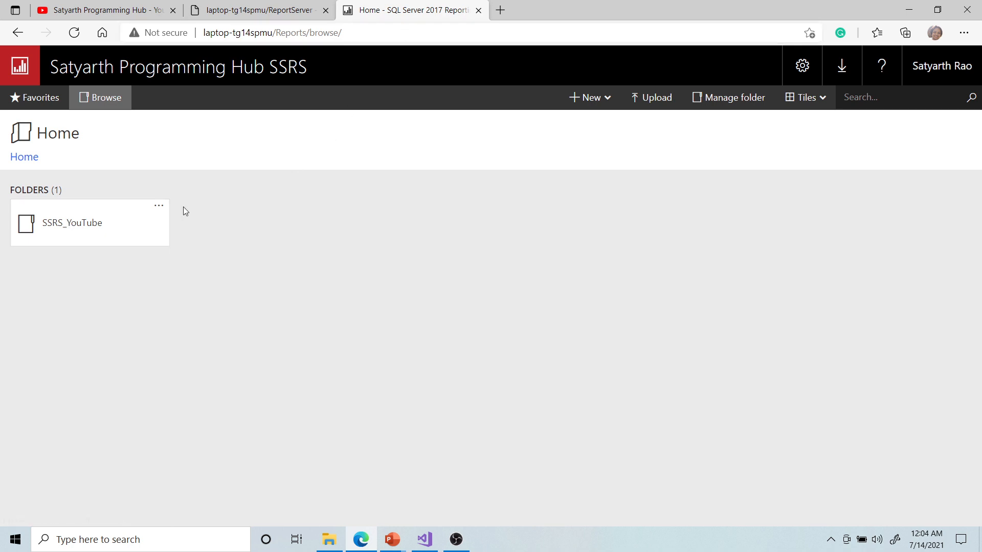
Delete the SSRS_YouTube folder from the web portal's Home folder
{"action": "left_click", "coordinate": [162, 210]}
{"action": "left_click", "coordinate": [180, 254]}
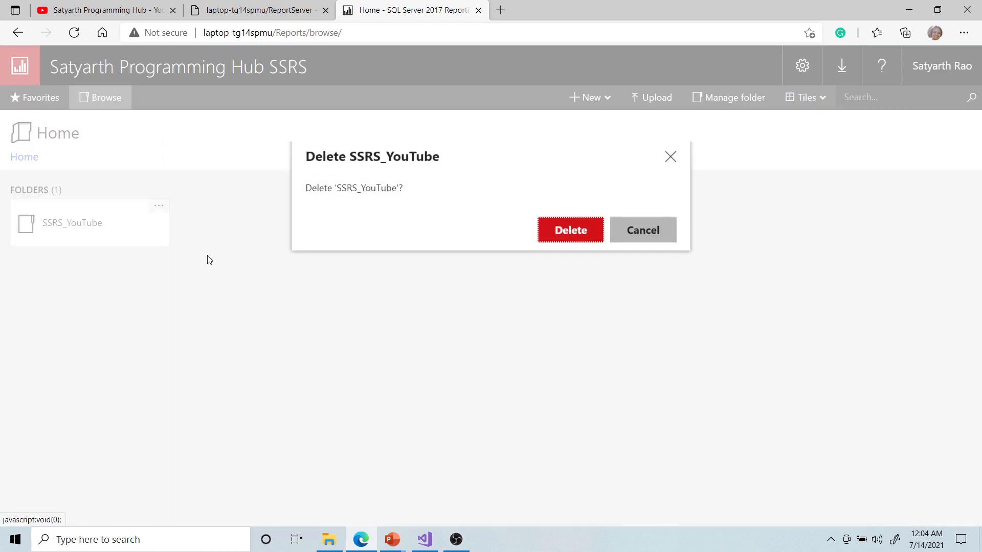
{"action": "left_click", "coordinate": [560, 244]}
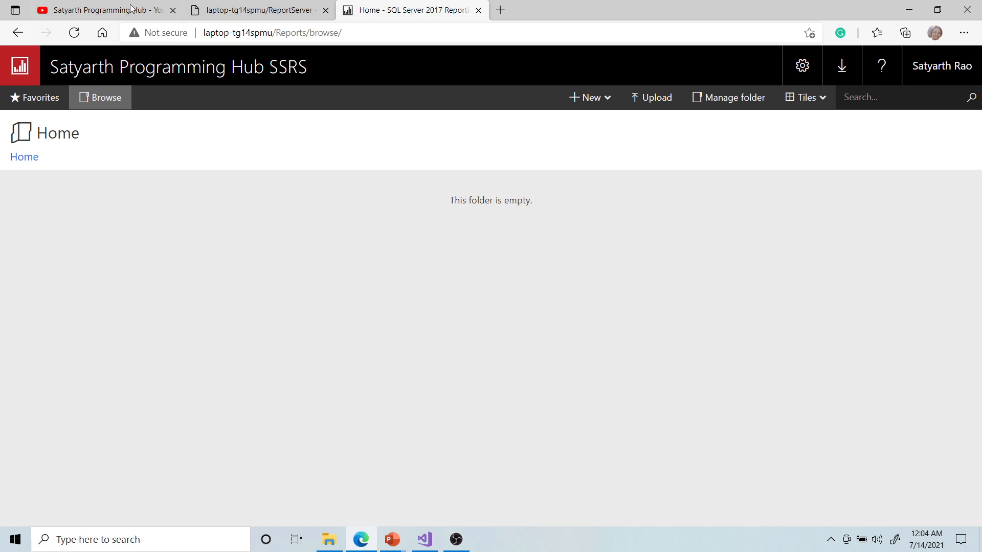
Reload the web portal and ReportServer pages to check the removal of SSRS_YouTube, and return to Visual Studio
{"action": "left_click", "coordinate": [75, 32]}
{"action": "left_click", "coordinate": [181, 11]}
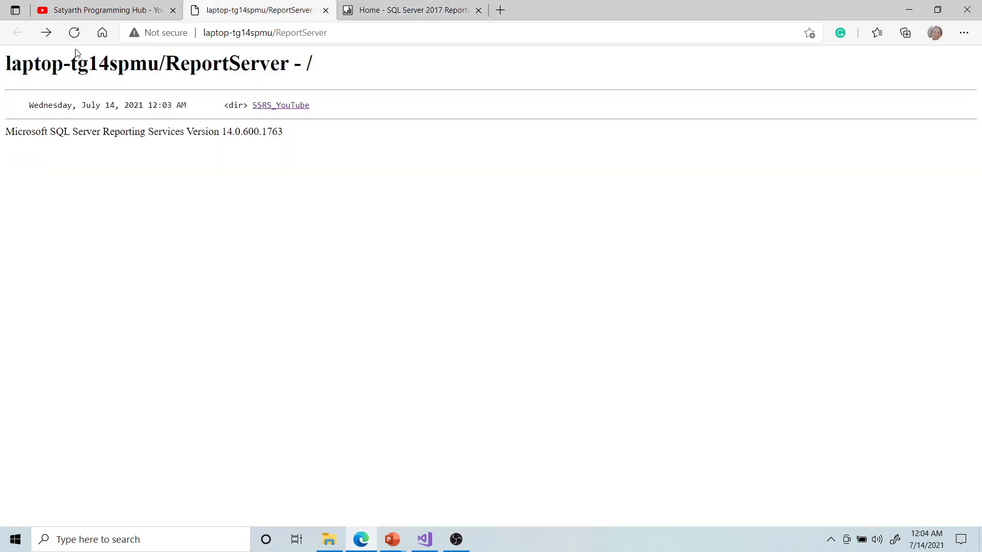
{"action": "left_click", "coordinate": [74, 32]}
{"action": "left_click", "coordinate": [908, 10]}
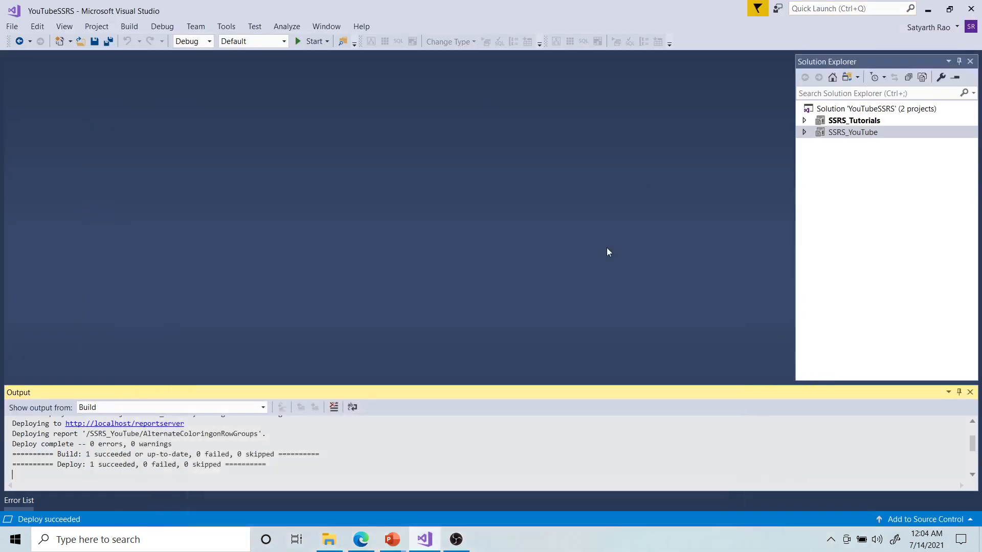
Expand the SSRS_YouTube project to review its Reports folder, and collapse the project again
{"action": "left_click", "coordinate": [804, 134]}
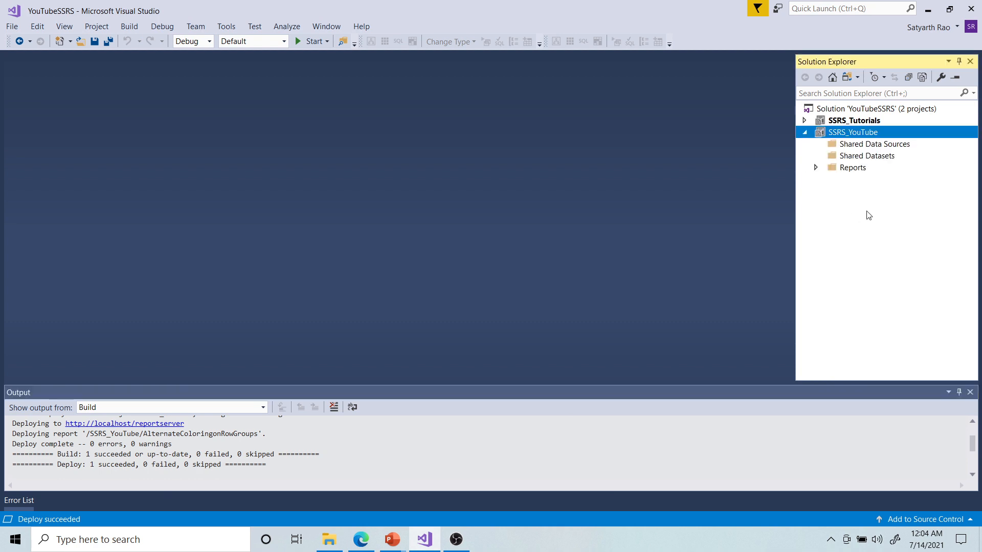
{"action": "left_click", "coordinate": [817, 167]}
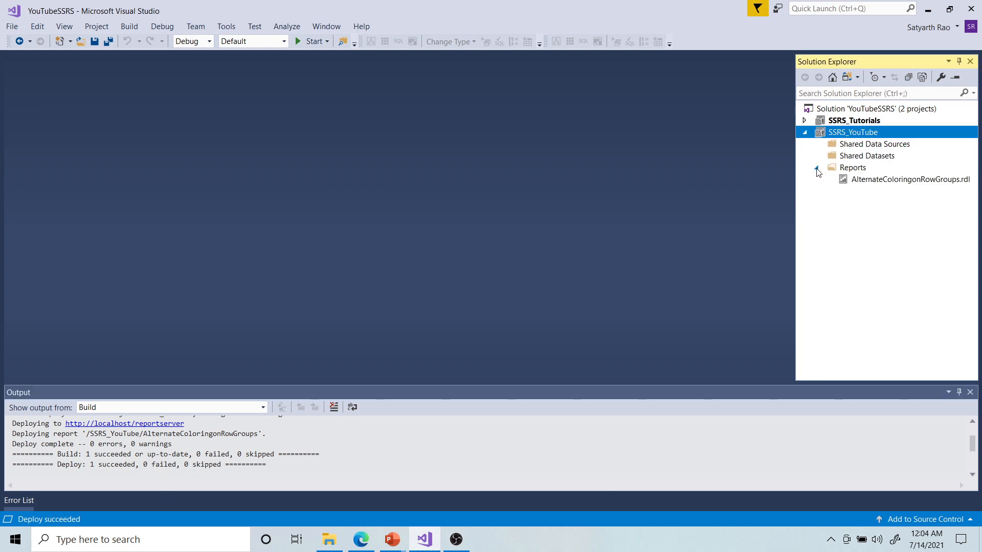
{"action": "left_click", "coordinate": [882, 181]}
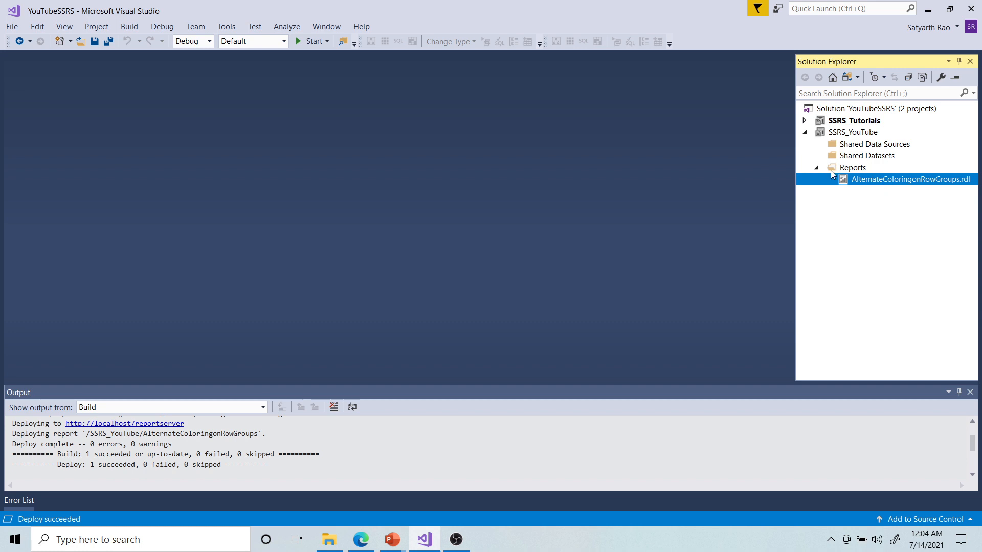
{"action": "left_click", "coordinate": [816, 168]}
{"action": "left_click", "coordinate": [804, 132]}
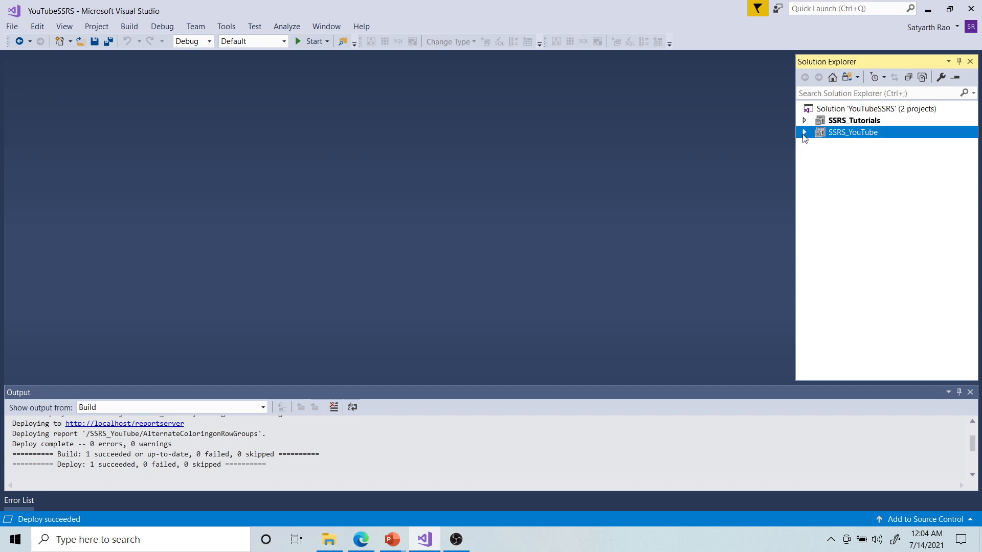
Deploy only the AlternateColoringonRowGroups.rdl report from the SSRS_Tutorials project
{"action": "left_click", "coordinate": [804, 120]}
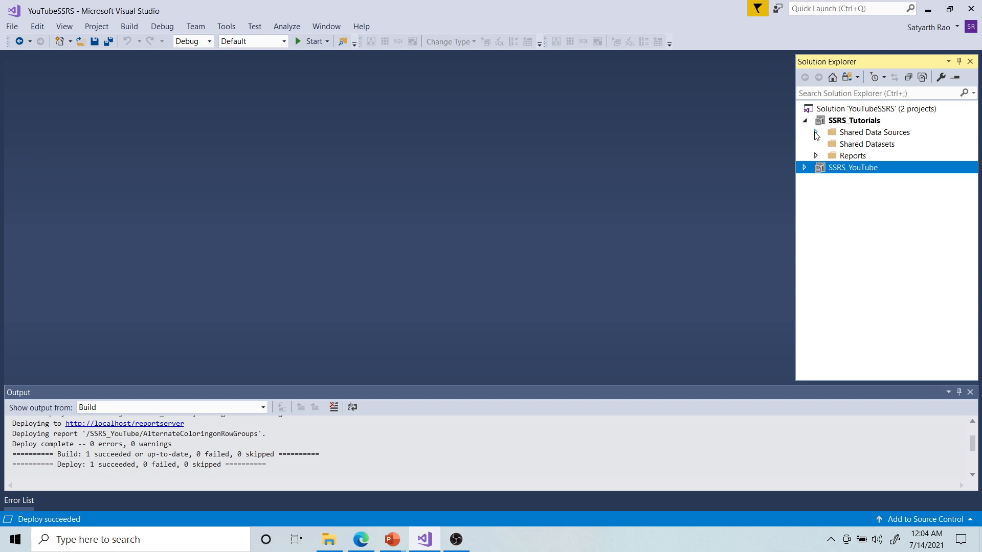
{"action": "left_click", "coordinate": [815, 156]}
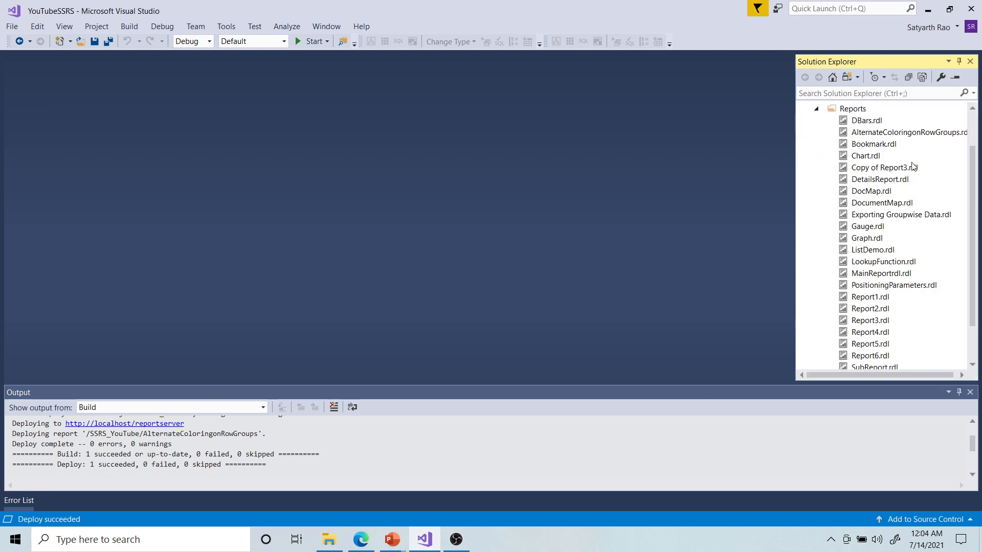
{"action": "left_click", "coordinate": [854, 123]}
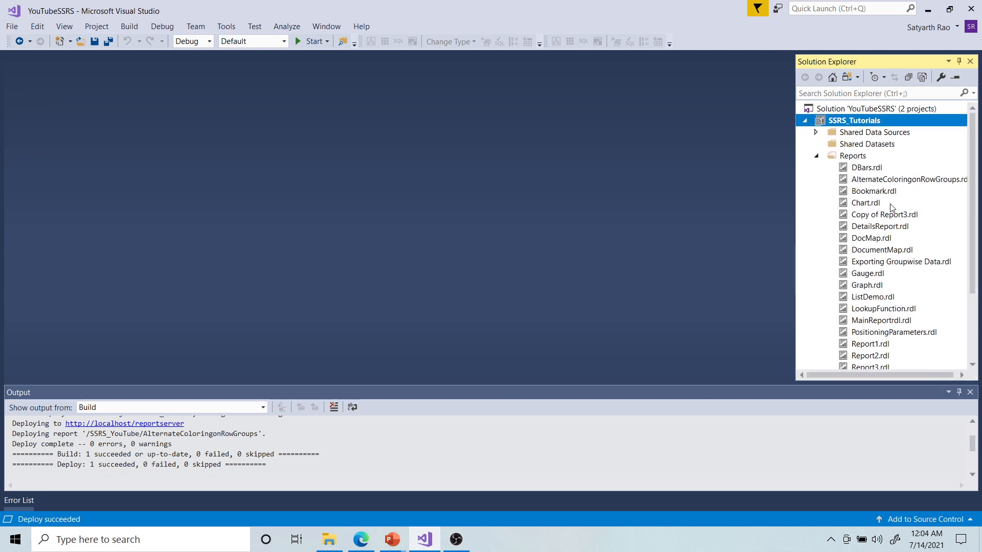
{"action": "right_click", "coordinate": [880, 181]}
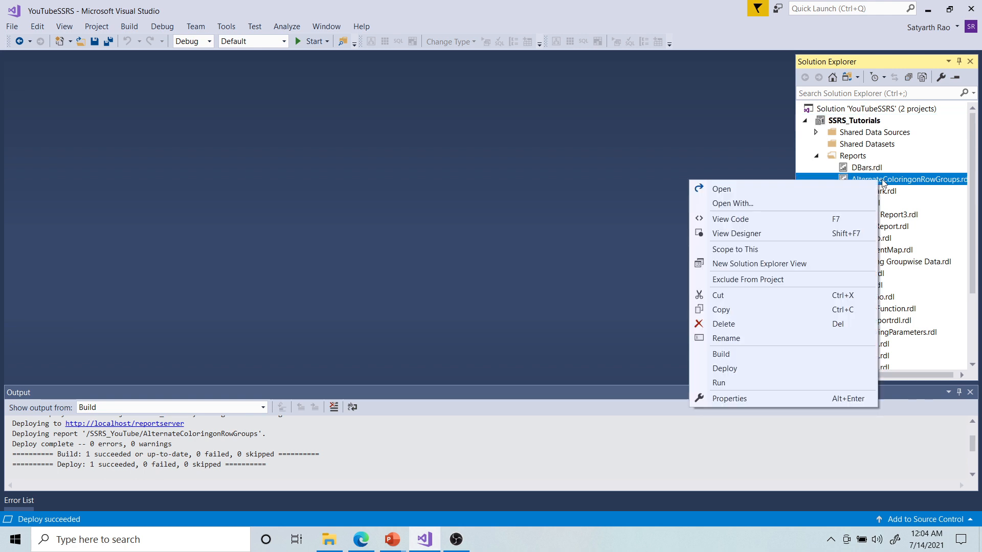
{"action": "left_click", "coordinate": [759, 367]}
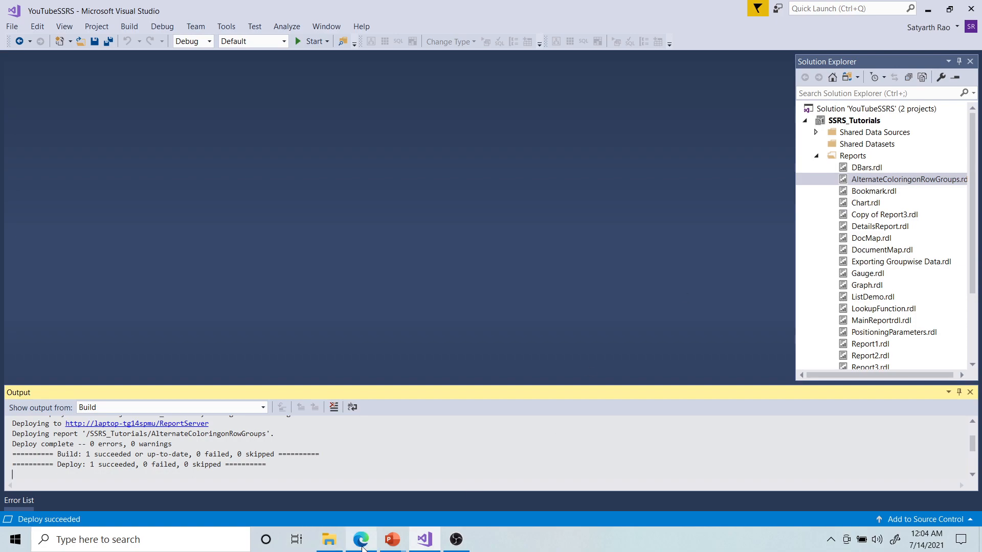
Switch to the browser and reload the ReportServer page and the web portal's Home folder to check the single-report deployment
{"action": "left_click", "coordinate": [361, 542]}
{"action": "left_click", "coordinate": [74, 33]}
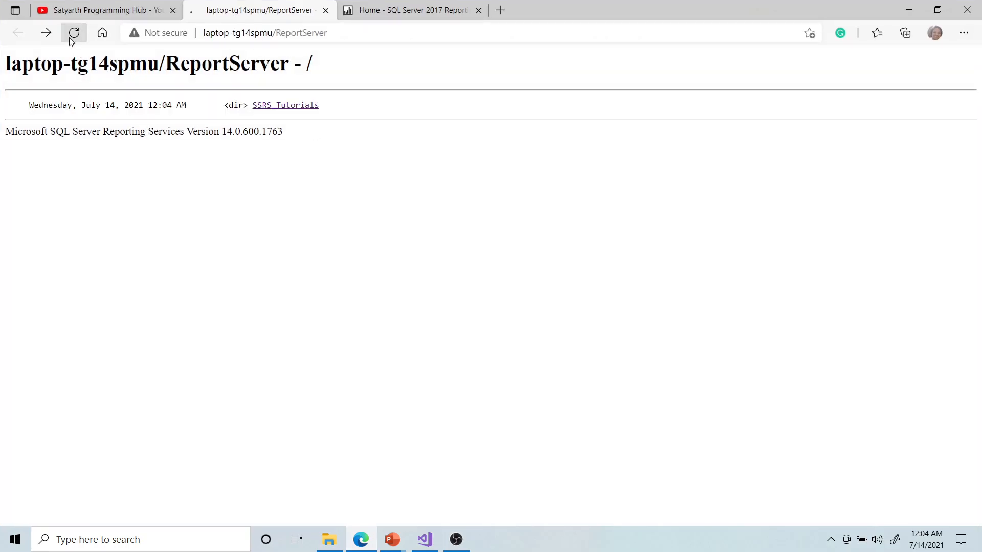
{"action": "left_click", "coordinate": [364, 10]}
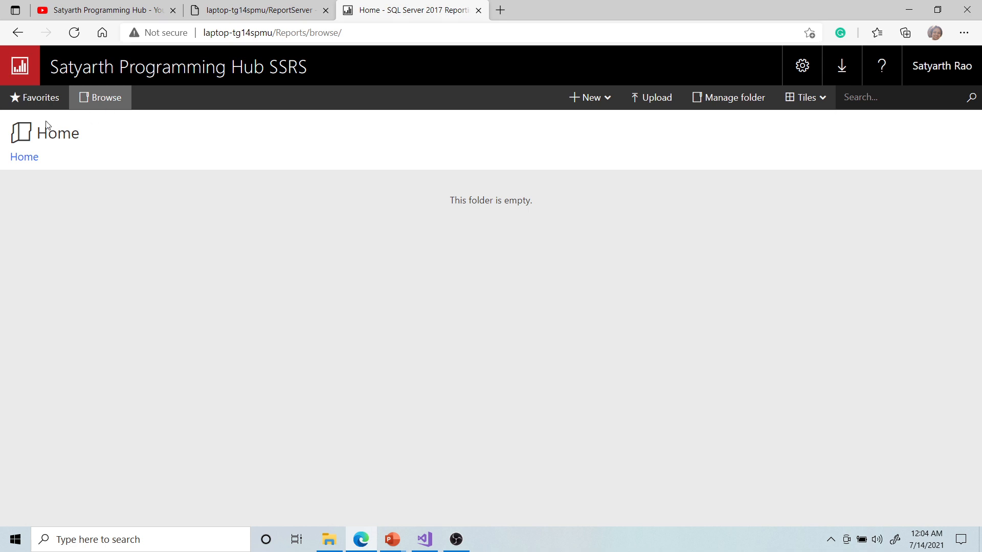
{"action": "left_click", "coordinate": [74, 32]}
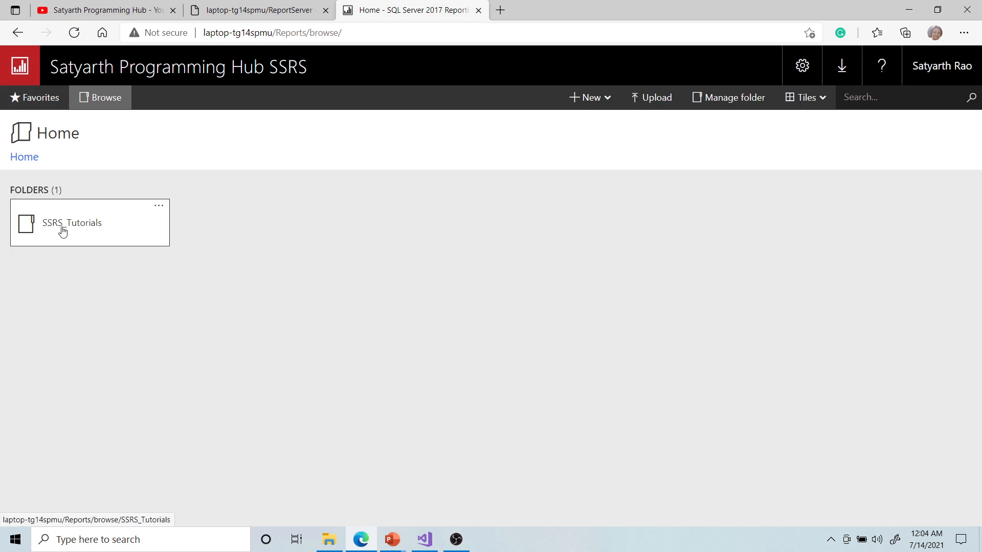
View the AlternateColoringonRowGroups report in the portal's SSRS_Tutorials folder and return to that folder
{"action": "left_click", "coordinate": [63, 233]}
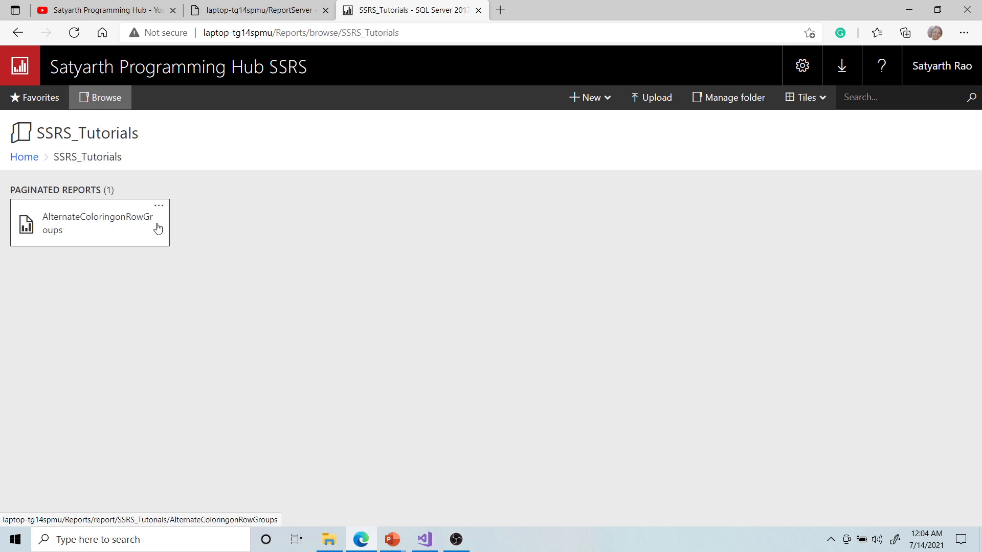
{"action": "left_click", "coordinate": [88, 220]}
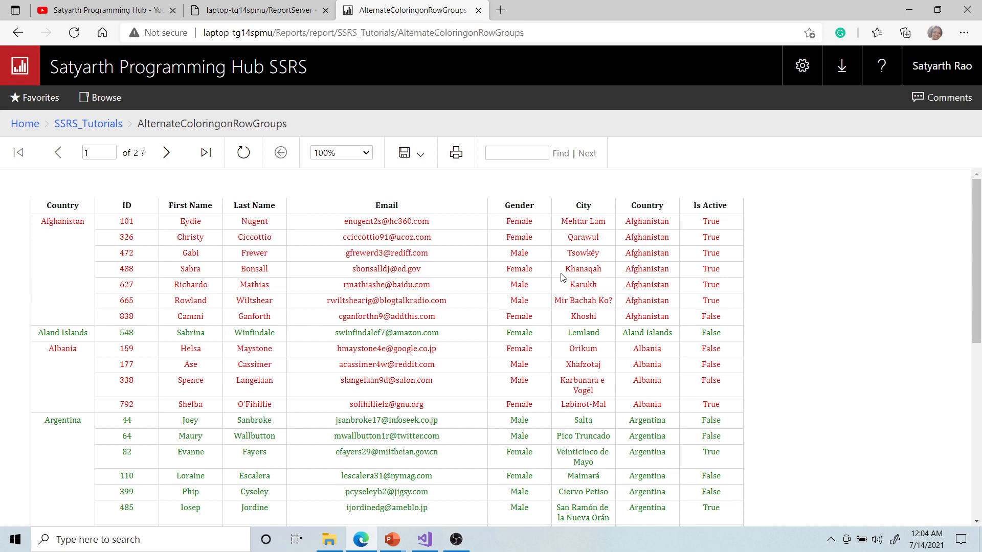
{"action": "left_click", "coordinate": [88, 124]}
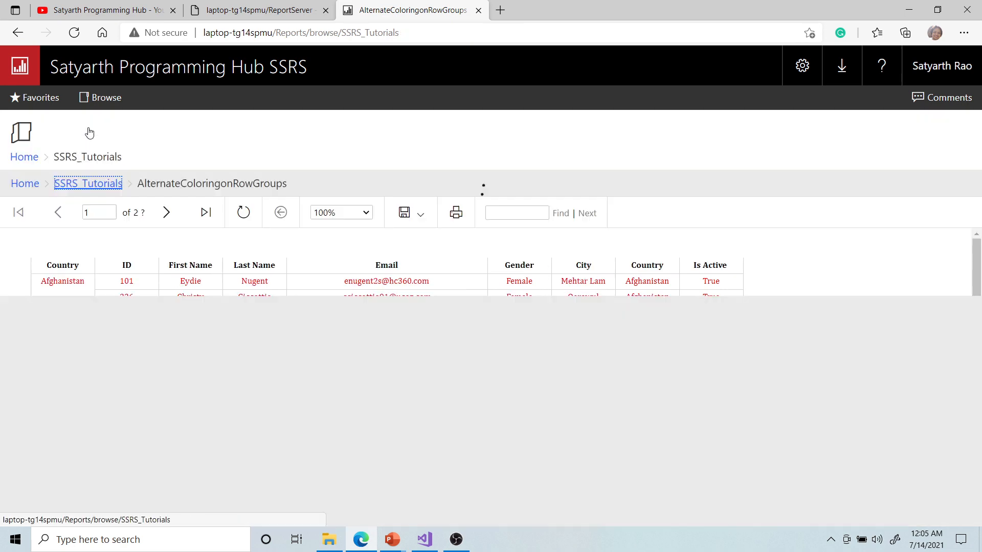
Delete the AlternateColoringonRowGroups report from the portal's SSRS_Tutorials folder and check the ReportServer page
{"action": "left_click", "coordinate": [158, 206]}
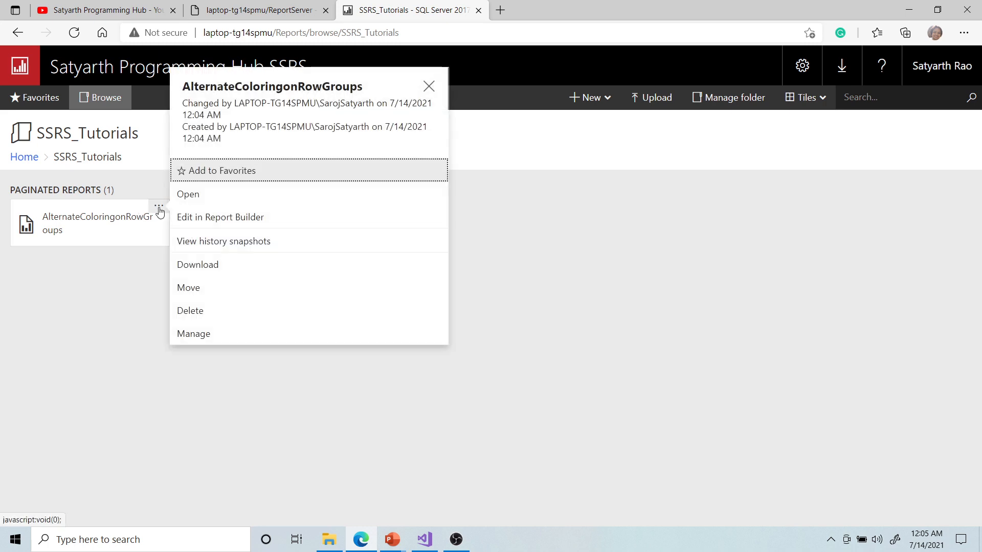
{"action": "left_click", "coordinate": [210, 317]}
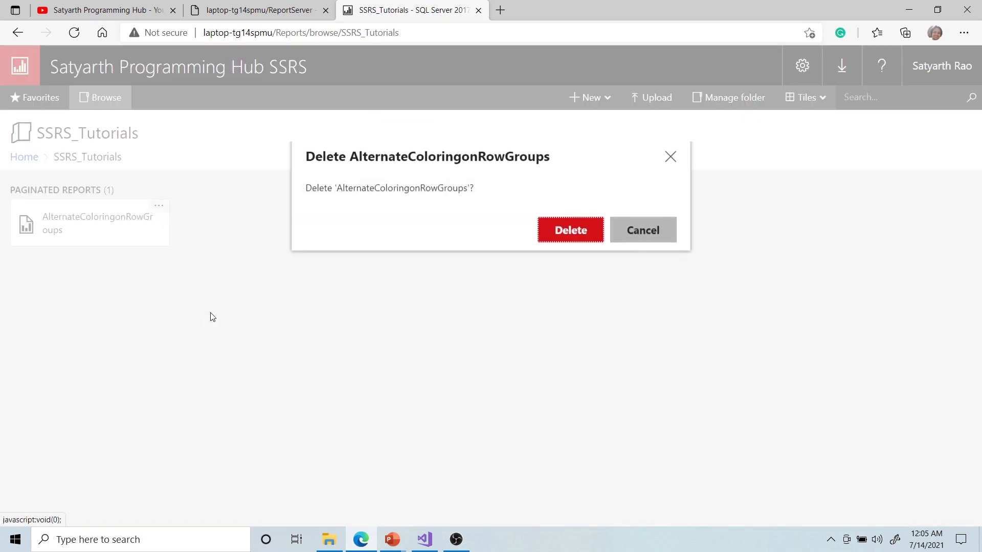
{"action": "left_click", "coordinate": [558, 237]}
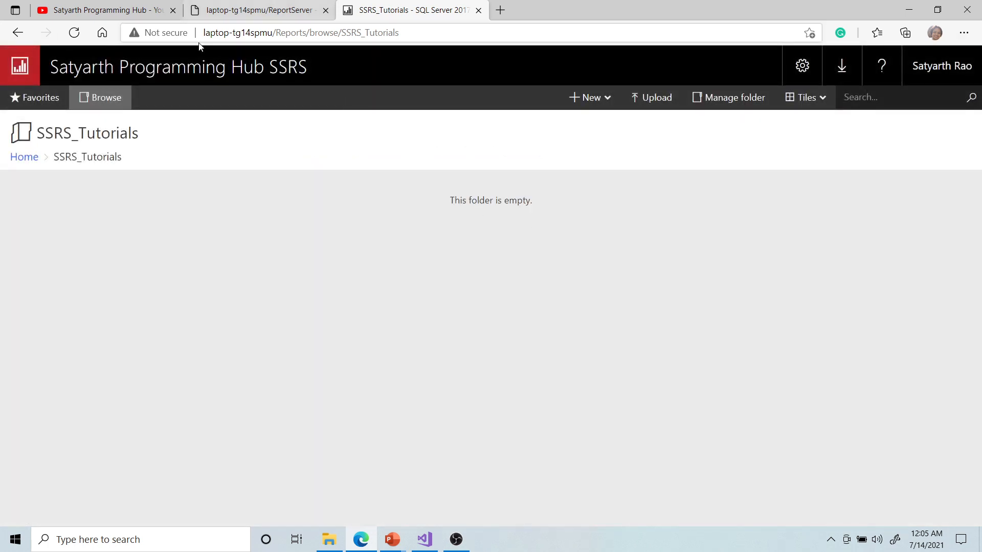
{"action": "left_click", "coordinate": [257, 10]}
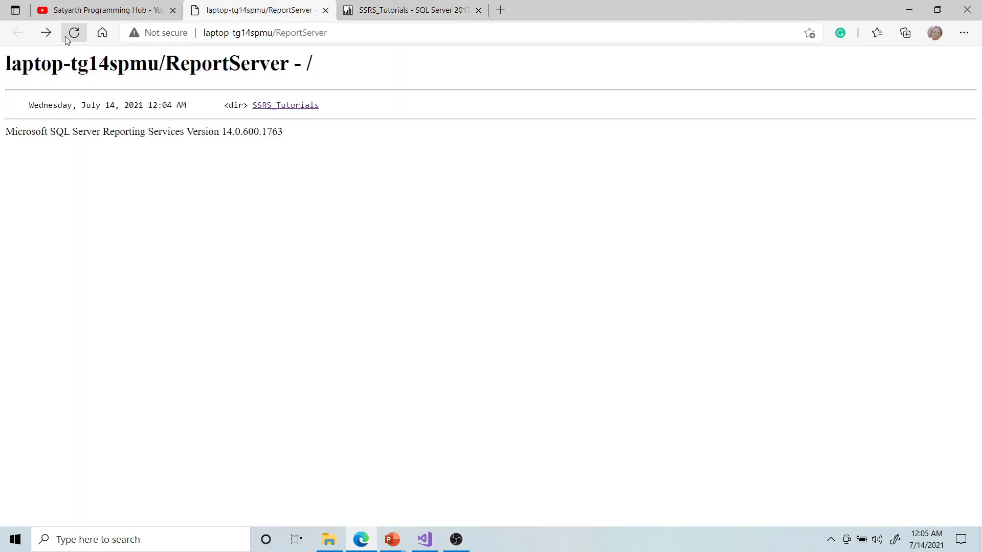
{"action": "left_click", "coordinate": [397, 9]}
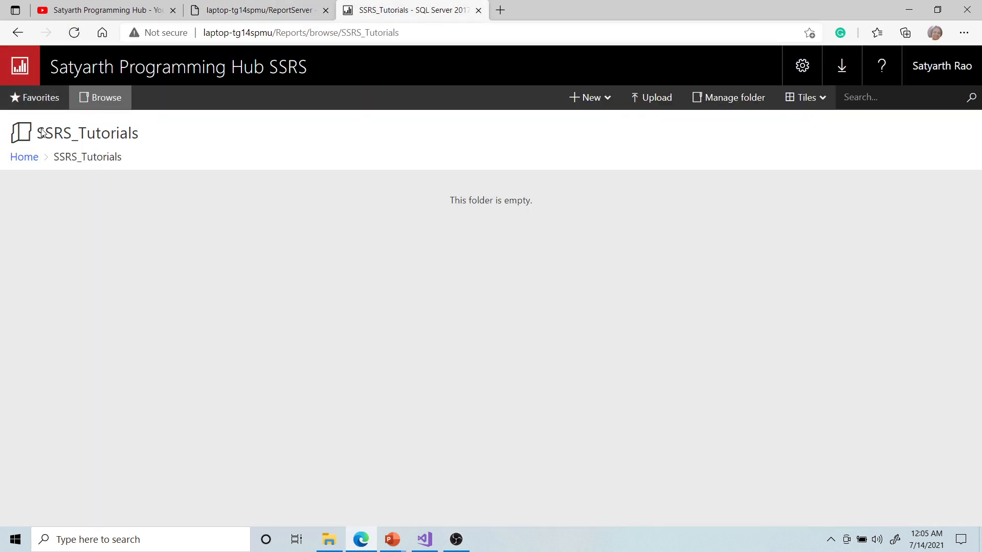
Delete the SSRS_Tutorials folder from the web portal's Home folder
{"action": "left_click", "coordinate": [26, 157]}
{"action": "left_click", "coordinate": [158, 206]}
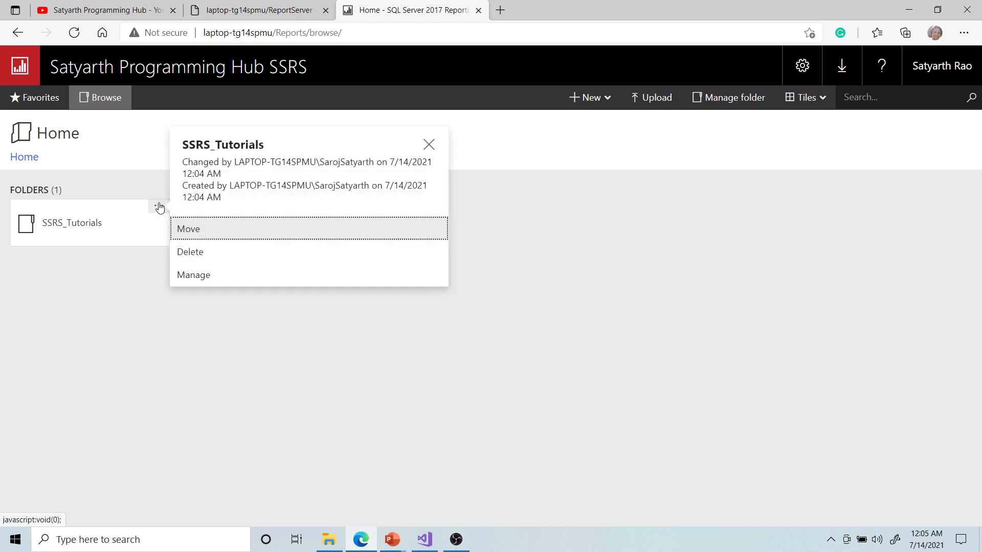
{"action": "left_click", "coordinate": [179, 252]}
{"action": "left_click", "coordinate": [566, 233]}
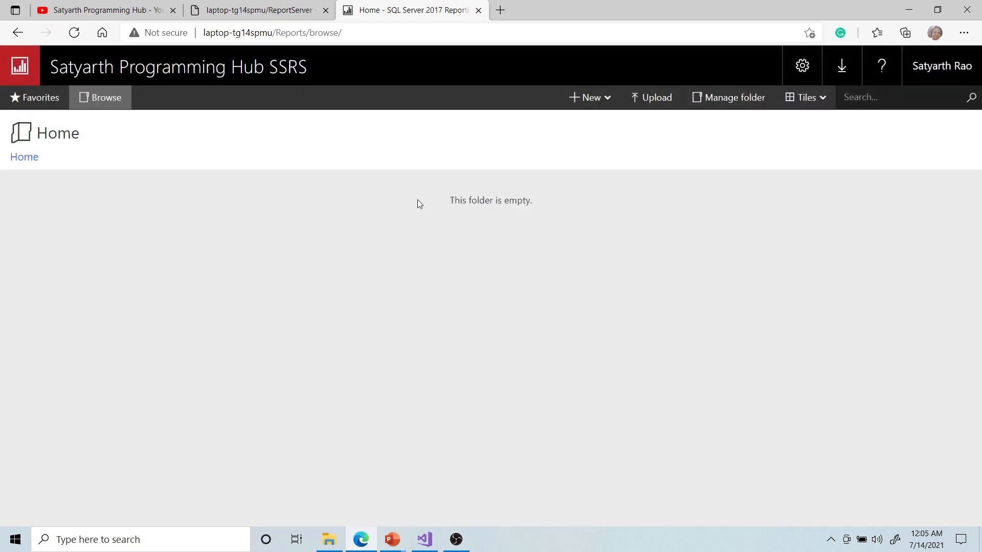
Reload the ReportServer page to check the removal of SSRS_Tutorials, look at the portal's Home folder, and return to Visual Studio
{"action": "left_click", "coordinate": [273, 9]}
{"action": "left_click", "coordinate": [76, 34]}
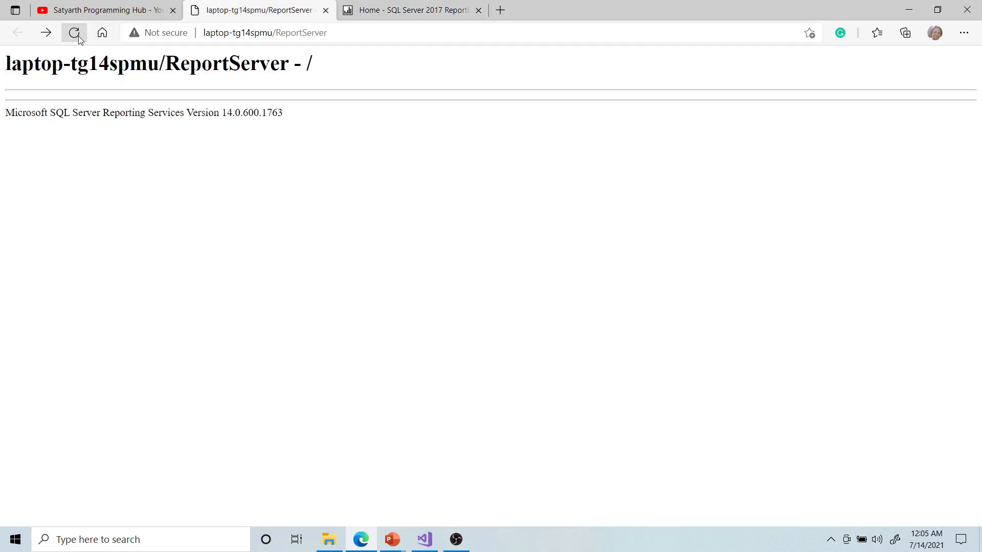
{"action": "left_click", "coordinate": [409, 10]}
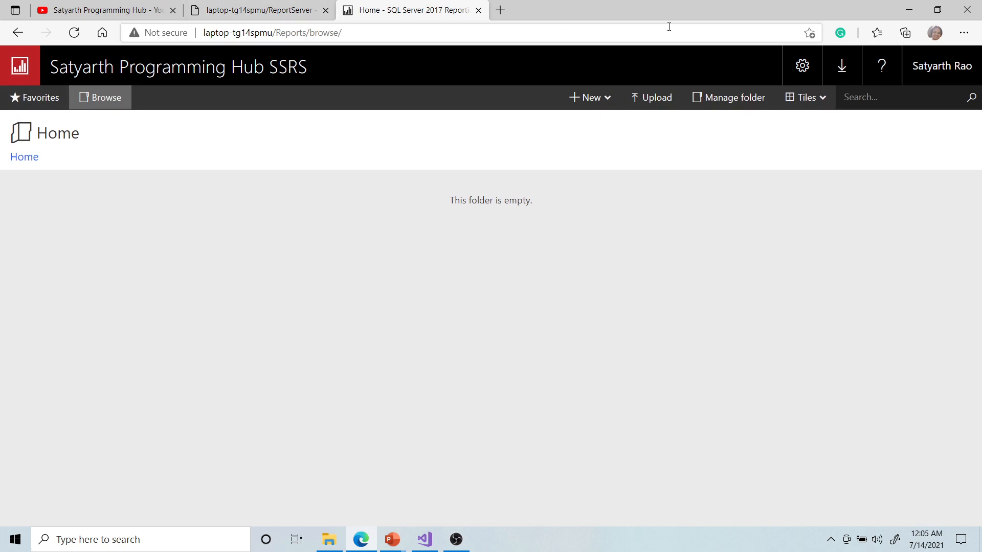
{"action": "left_click", "coordinate": [908, 10]}
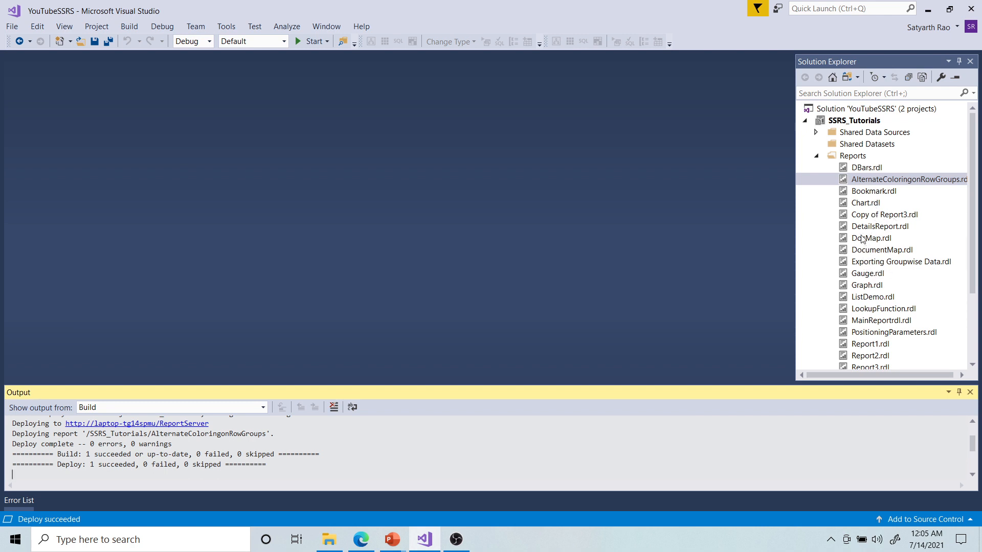
Look through the list of reports in the SSRS_Tutorials project for ones to deploy individually
{"action": "left_click", "coordinate": [869, 204]}
{"action": "scroll", "coordinate": [875, 235], "scroll_direction": "down", "scroll_amount": 1}
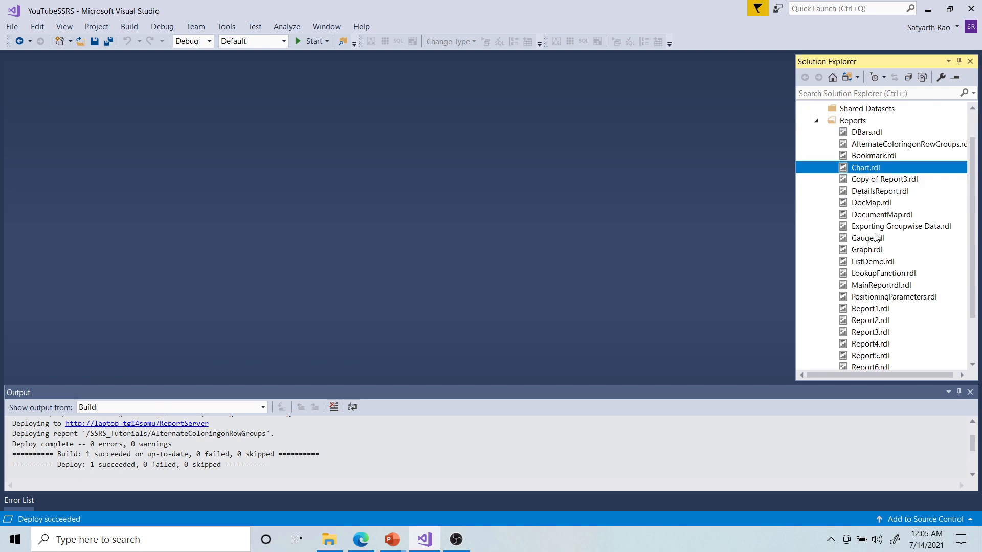
{"action": "scroll", "coordinate": [875, 237], "scroll_direction": "down", "scroll_amount": 2}
{"action": "scroll", "coordinate": [876, 254], "scroll_direction": "up", "scroll_amount": 2}
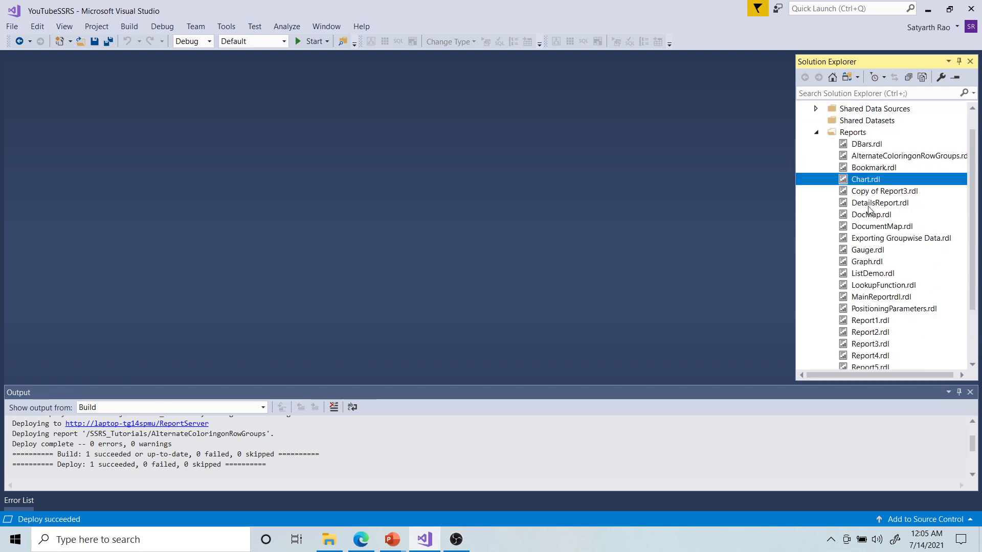
{"action": "scroll", "coordinate": [875, 240], "scroll_direction": "down", "scroll_amount": 1}
{"action": "scroll", "coordinate": [869, 225], "scroll_direction": "up", "scroll_amount": 2}
{"action": "left_click", "coordinate": [864, 170]}
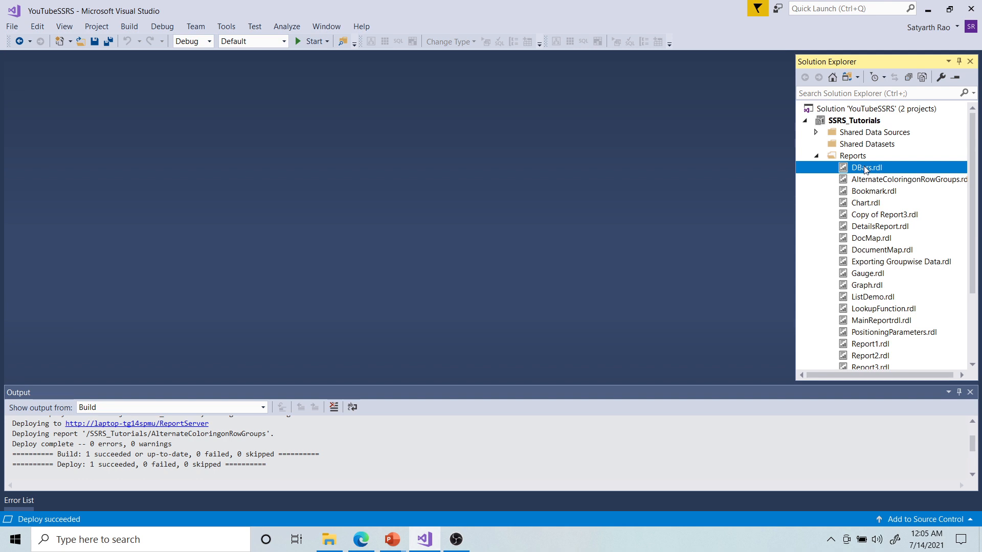
{"action": "left_click", "coordinate": [887, 180]}
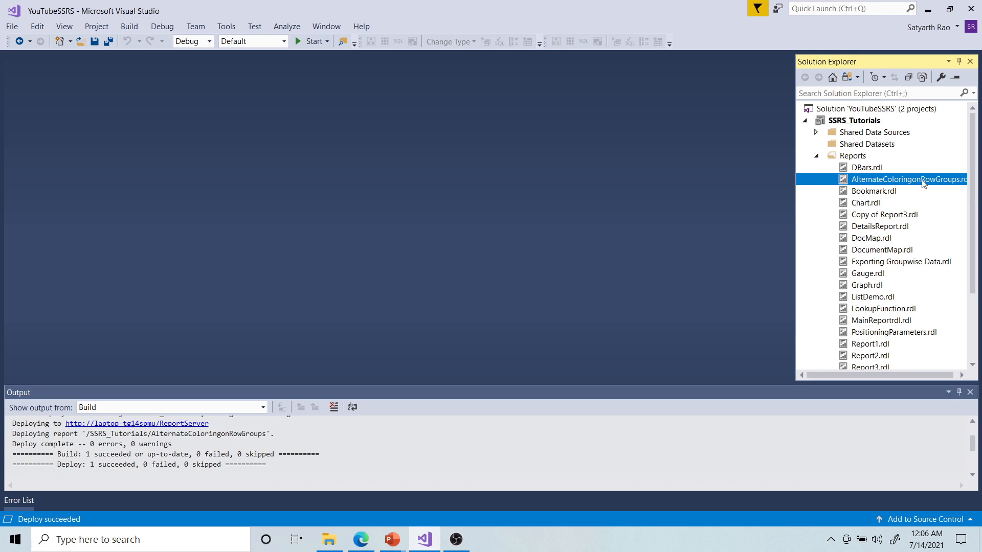
Try to deploy only the DBars.rdl report from SSRS_Tutorials, and close the Error List
{"action": "left_click", "coordinate": [860, 171]}
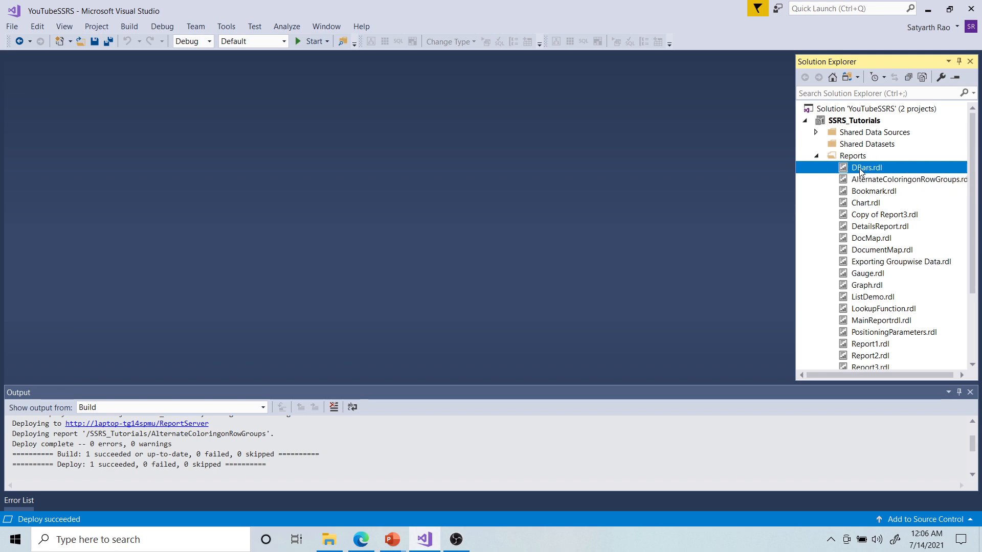
{"action": "right_click", "coordinate": [860, 171]}
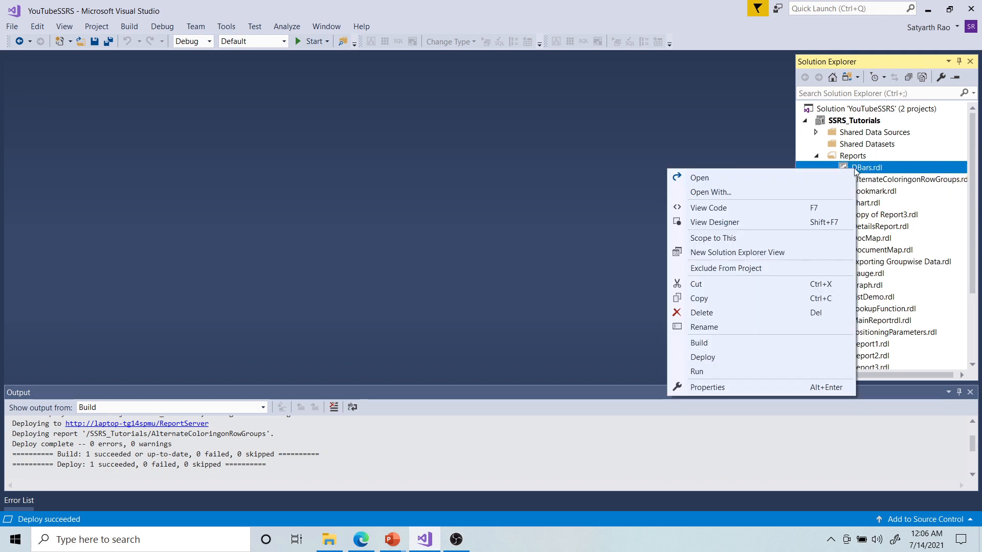
{"action": "left_click", "coordinate": [720, 358]}
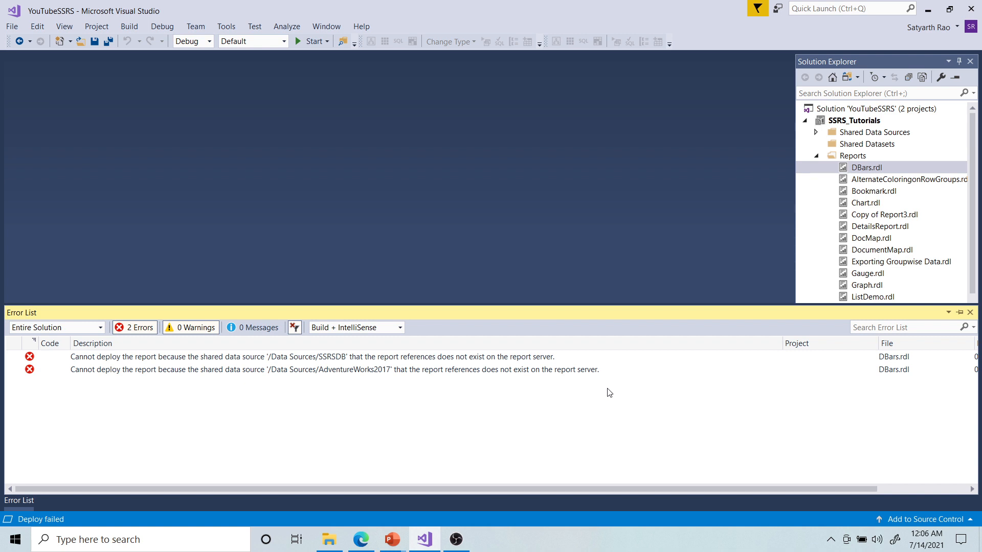
{"action": "left_click", "coordinate": [970, 313]}
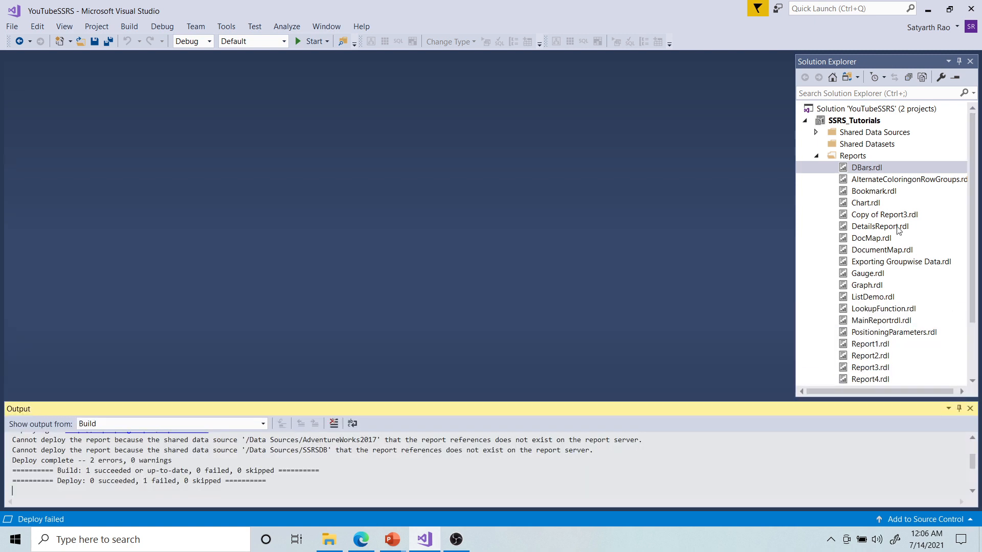
Exclude every report except DBars.rdl from the SSRS_Tutorials project, from AlternateColoringonRowGroups.rdl through UsingMatrix.rdl
{"action": "left_click", "coordinate": [881, 183]}
{"action": "key", "text": "shift+Down"}
{"action": "key", "text": "shift+Down"}
{"action": "key", "text": "shift+Down"}
{"action": "key", "text": "shift+Down"}
{"action": "key", "text": "shift+Down"}
{"action": "key", "text": "shift+Down"}
{"action": "key", "text": "shift+Down"}
{"action": "key", "text": "shift+Down"}
{"action": "key", "text": "shift+Down"}
{"action": "key", "text": "shift+Down"}
{"action": "key", "text": "shift+Down"}
{"action": "key", "text": "shift+Down"}
{"action": "key", "text": "shift+Down"}
{"action": "key", "text": "shift+Down"}
{"action": "key", "text": "shift+Down"}
{"action": "key", "text": "shift+Down"}
{"action": "key", "text": "shift+Down"}
{"action": "key", "text": "shift+Down"}
{"action": "key", "text": "shift+Down"}
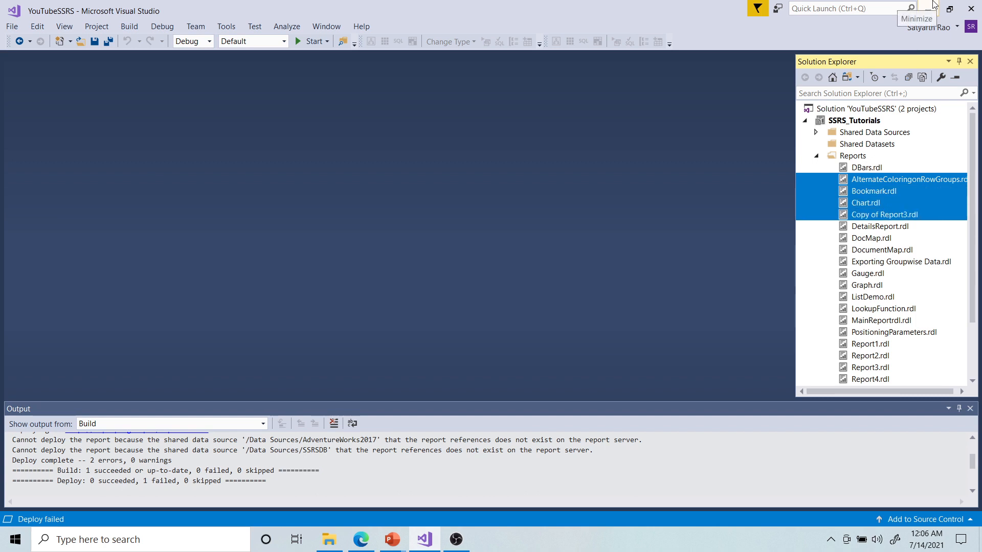
{"action": "key", "text": "shift+Down"}
{"action": "key", "text": "shift+Down"}
{"action": "key", "text": "shift+Down"}
{"action": "key", "text": "shift+Down"}
{"action": "key", "text": "shift+Up"}
{"action": "key", "text": "shift+Up"}
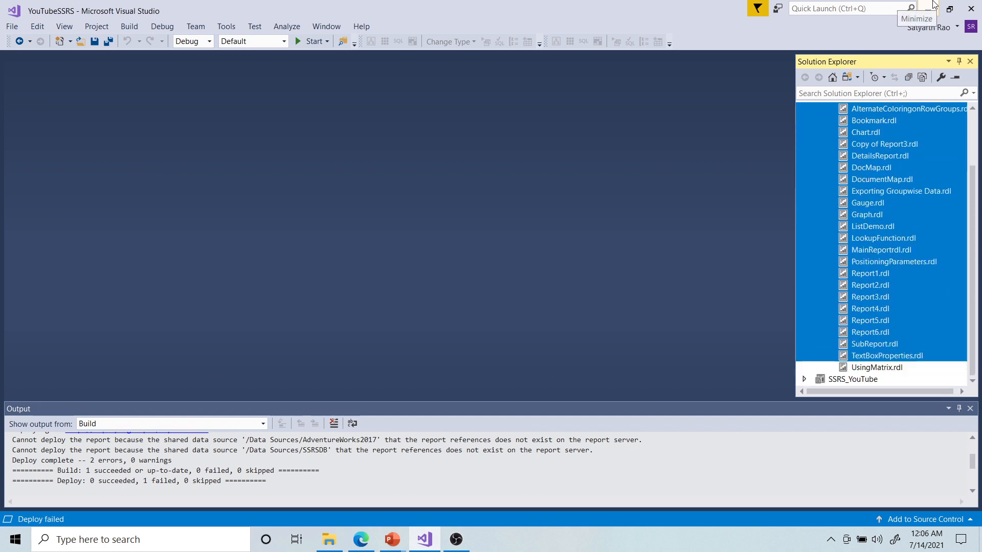
{"action": "key", "text": "shift+Down"}
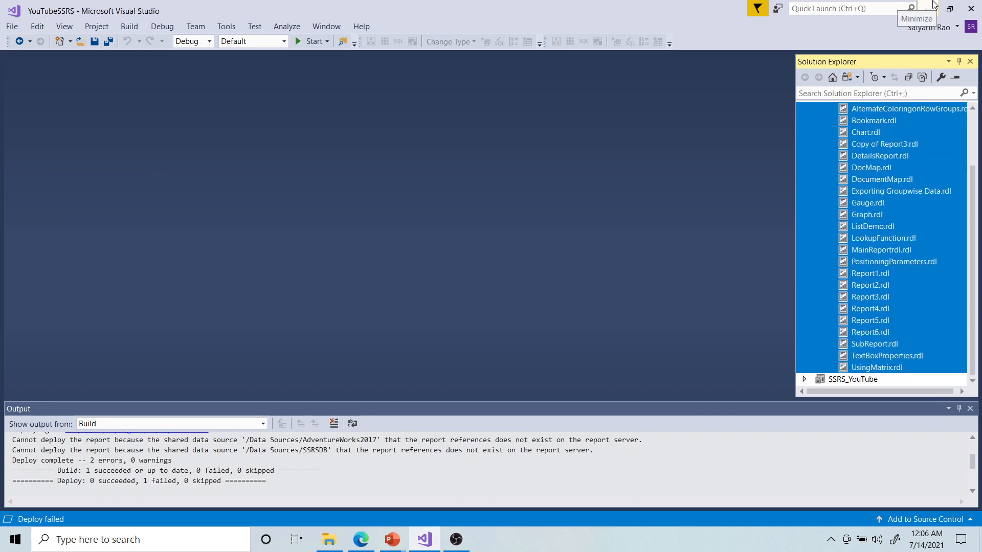
{"action": "right_click", "coordinate": [888, 177]}
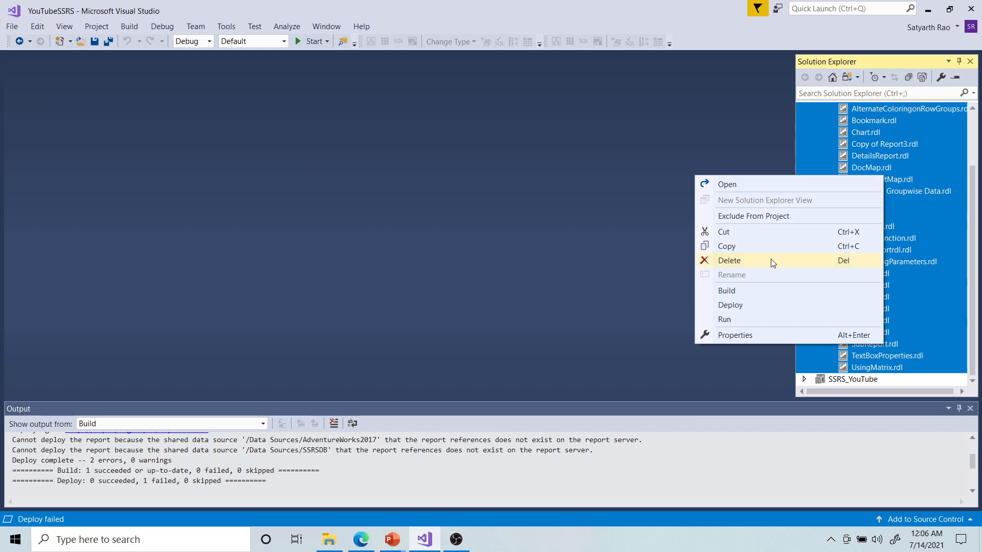
{"action": "left_click", "coordinate": [778, 220]}
{"action": "left_click", "coordinate": [849, 157]}
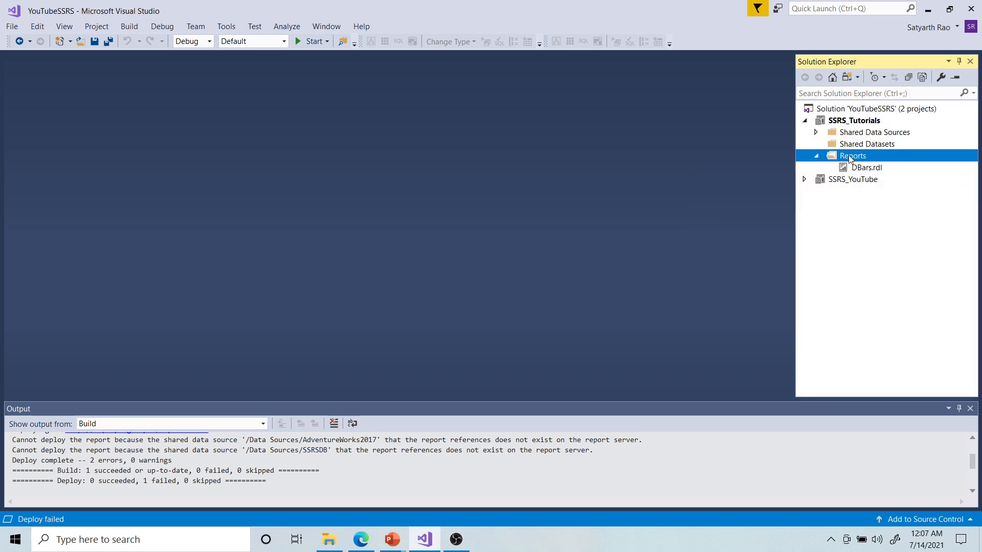
{"action": "left_click", "coordinate": [864, 168]}
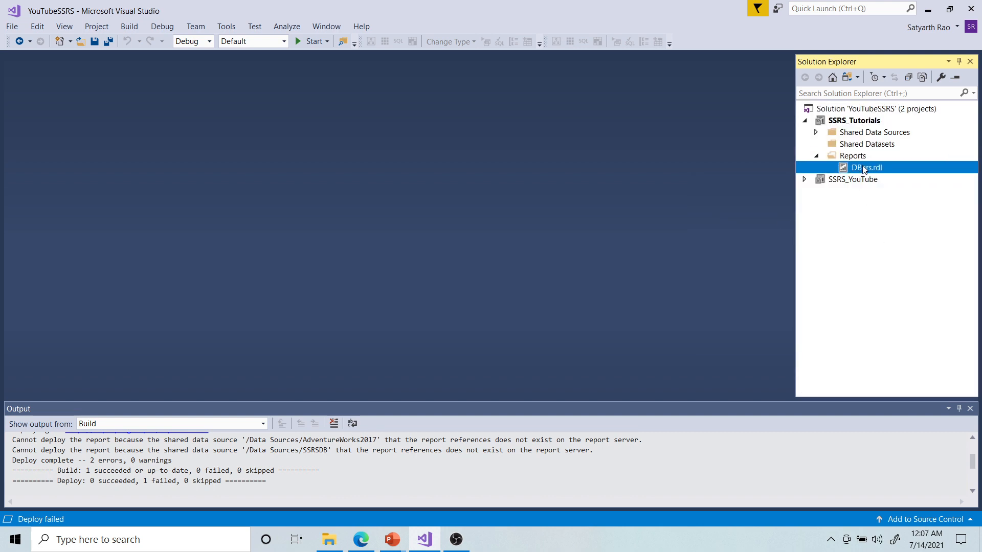
Switch to the web portal in Edge, reload the Home folder and open SSRS_Tutorials to check its contents
{"action": "left_click", "coordinate": [367, 540]}
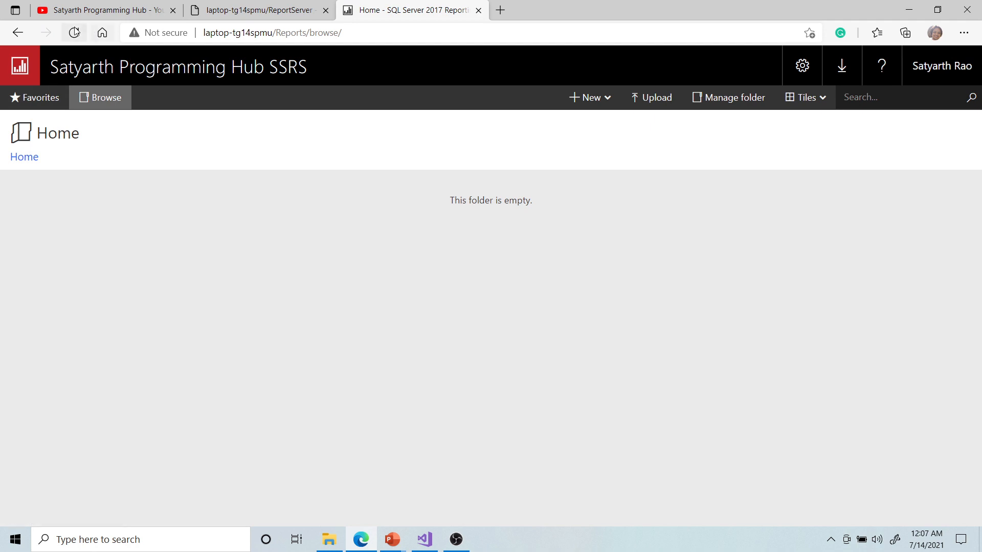
{"action": "left_click", "coordinate": [75, 33]}
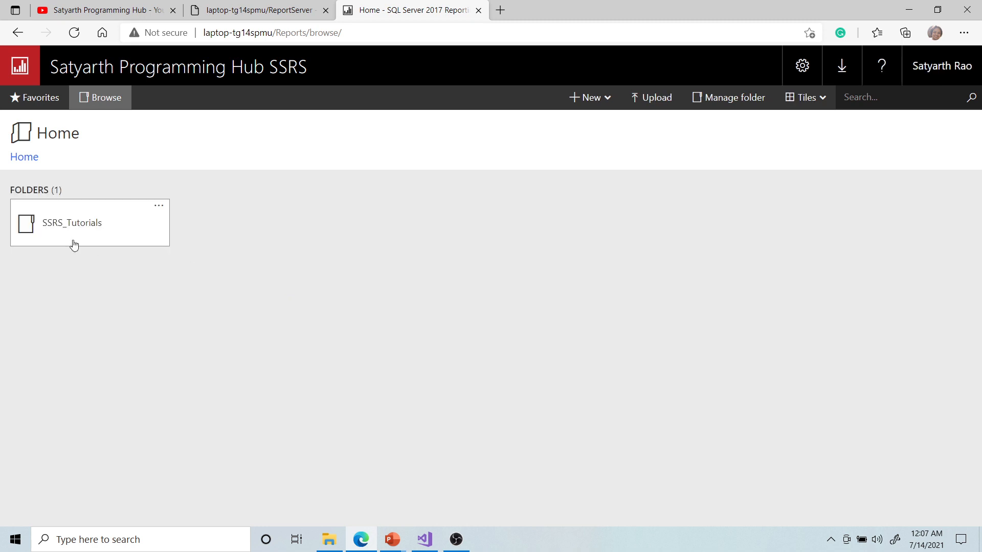
{"action": "left_click", "coordinate": [59, 228]}
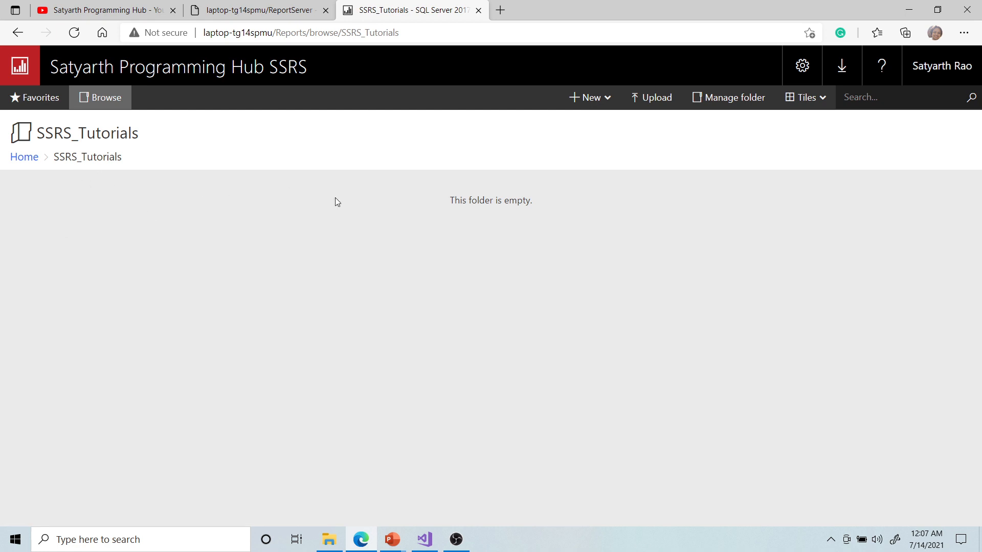
Delete the SSRS_Tutorials folder from the portal's Home folder, reload the page and return to Visual Studio
{"action": "left_click", "coordinate": [19, 159]}
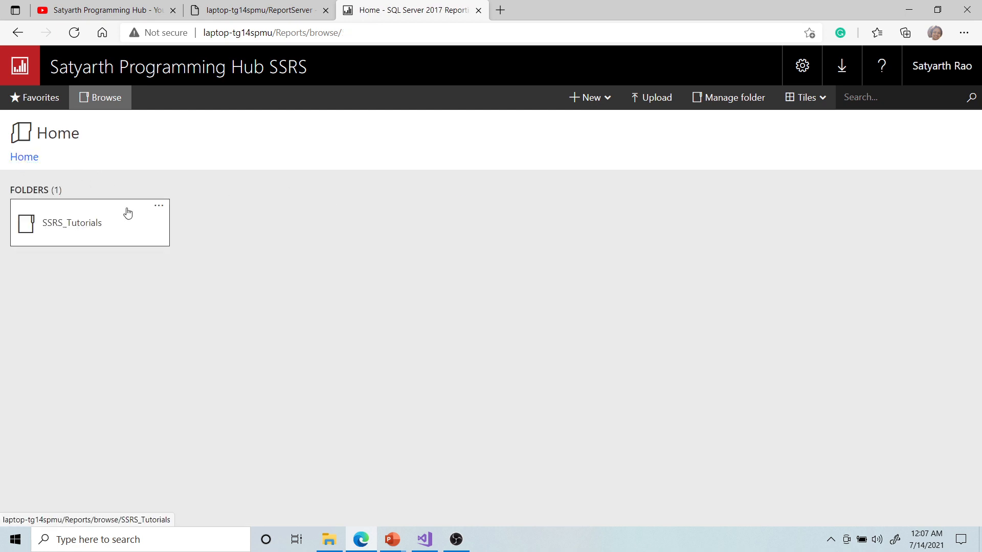
{"action": "left_click", "coordinate": [155, 209]}
{"action": "left_click", "coordinate": [176, 252]}
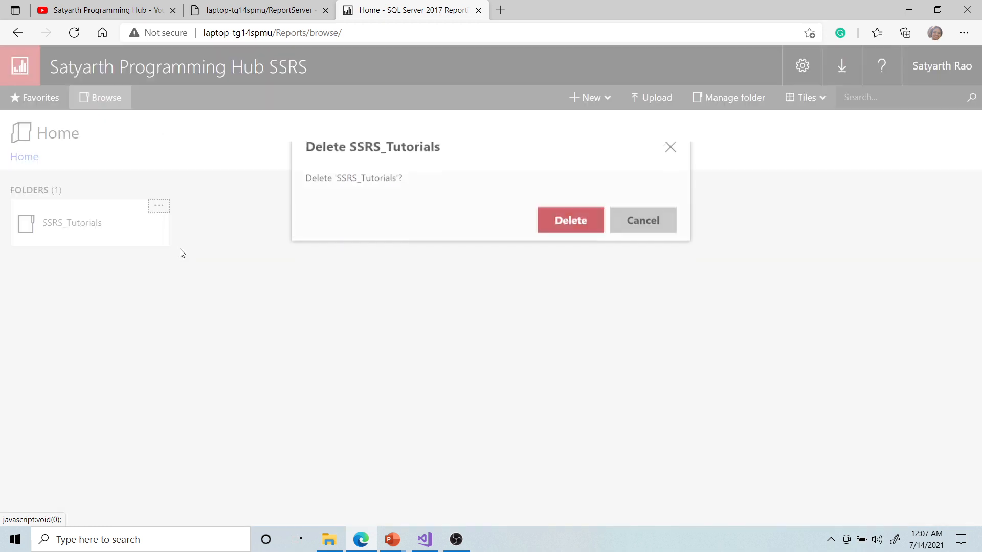
{"action": "left_click", "coordinate": [571, 239]}
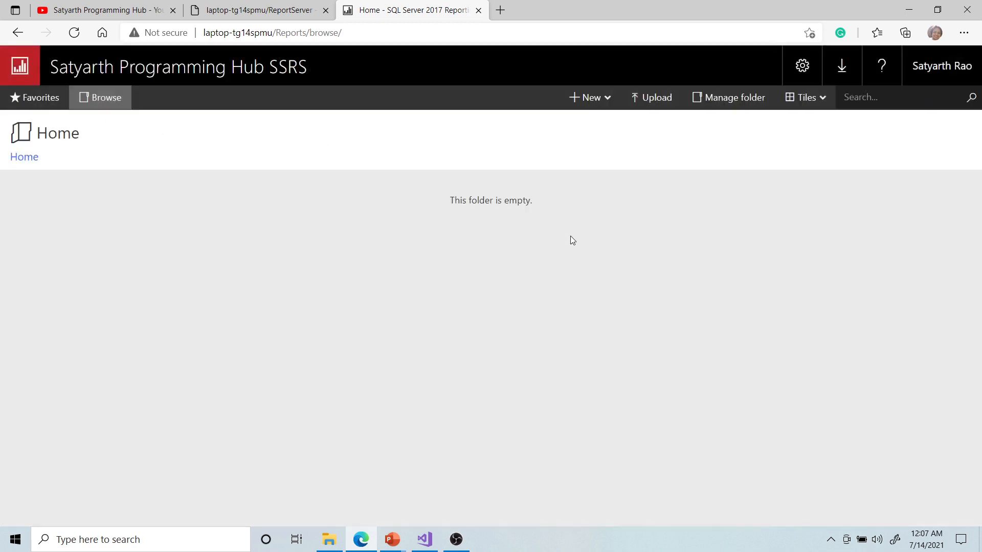
{"action": "left_click", "coordinate": [74, 33]}
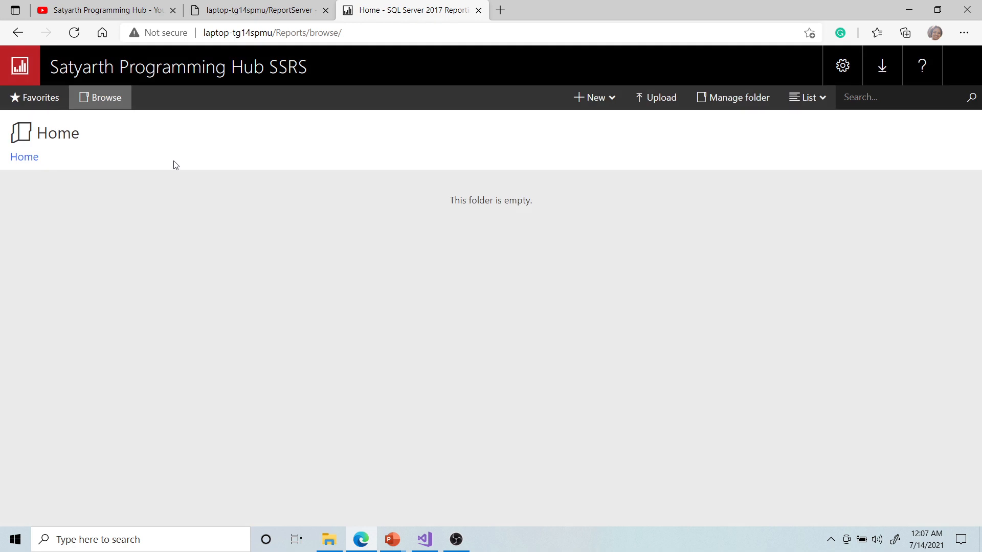
{"action": "left_click", "coordinate": [907, 11]}
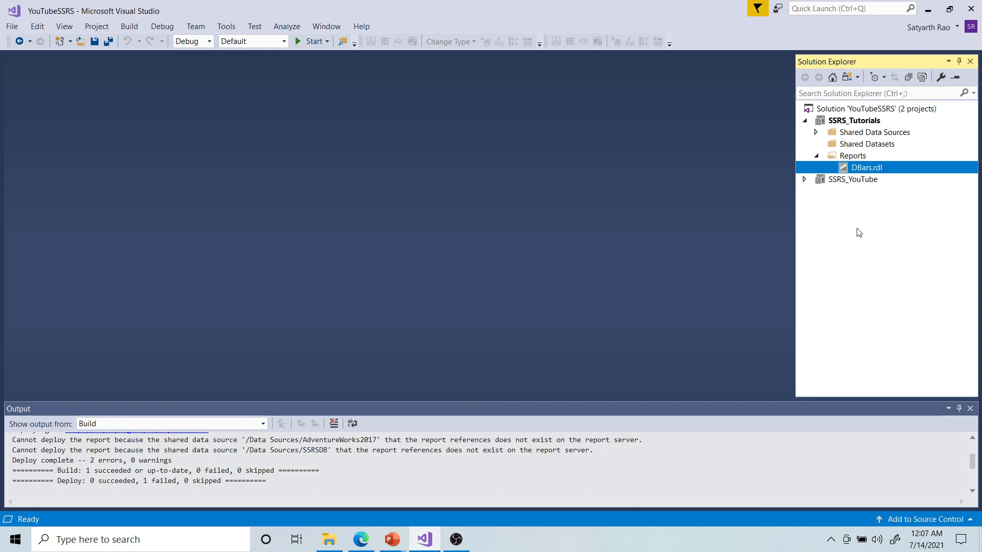
Deploy the SSRS_Tutorials project with DBars.rdl as its only report
{"action": "right_click", "coordinate": [850, 122]}
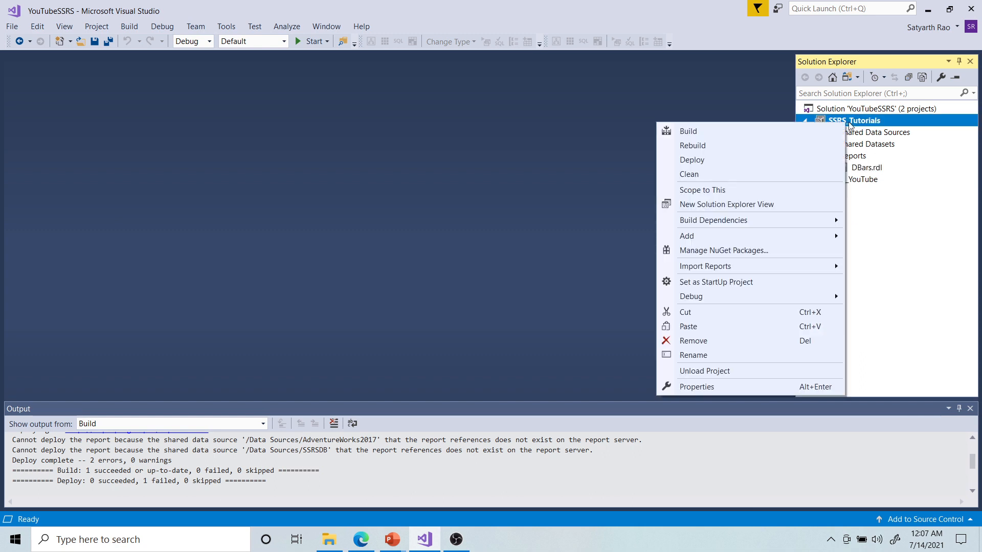
{"action": "left_click", "coordinate": [755, 159]}
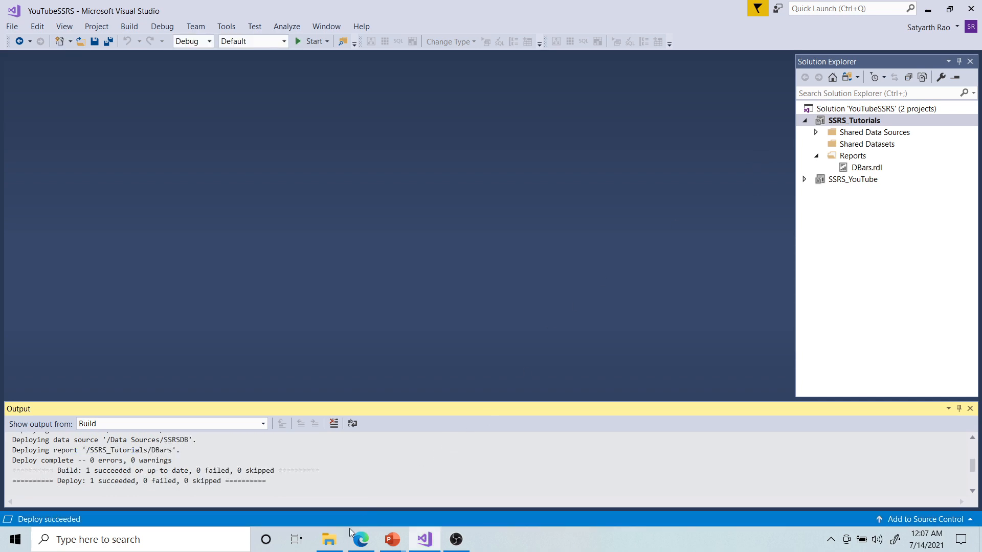
{"action": "left_click", "coordinate": [329, 538]}
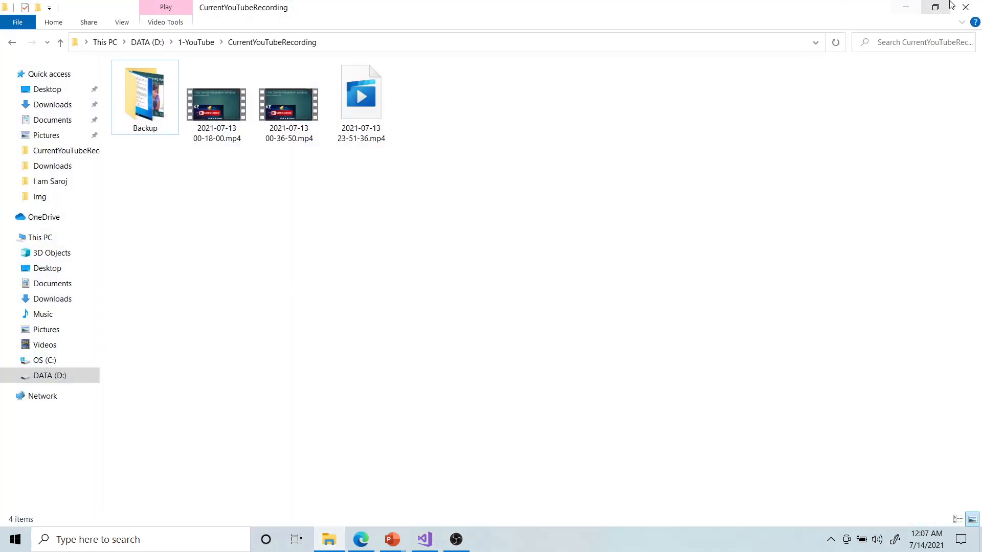
{"action": "left_click", "coordinate": [905, 7]}
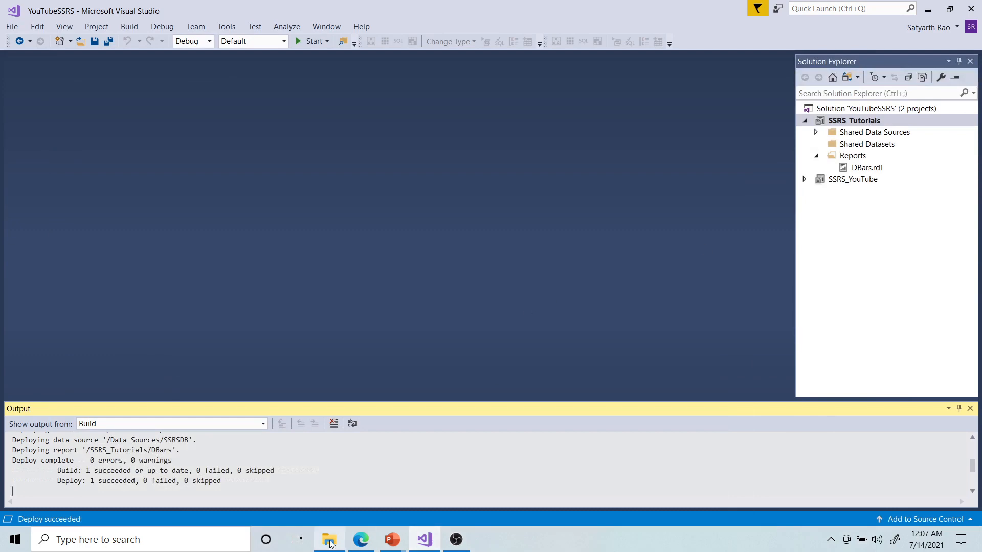
Reload the web portal's Home folder, view the DBars report in SSRS_Tutorials, and return to Visual Studio
{"action": "left_click", "coordinate": [361, 539]}
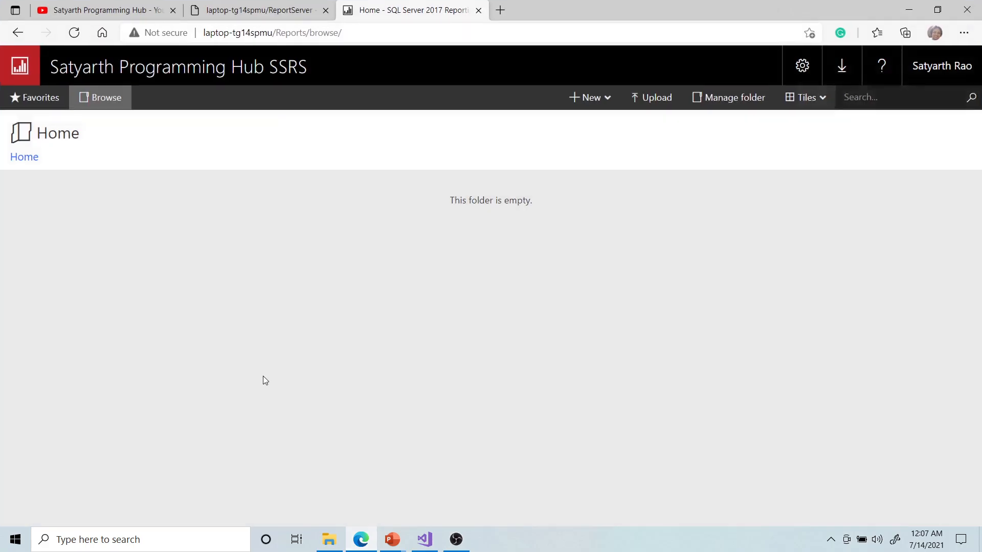
{"action": "left_click", "coordinate": [74, 33]}
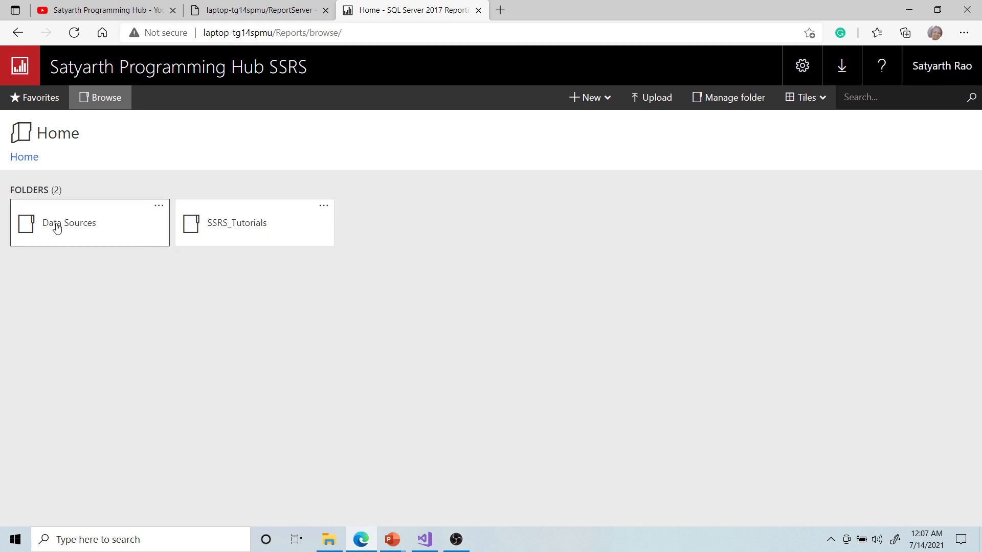
{"action": "left_click", "coordinate": [225, 227]}
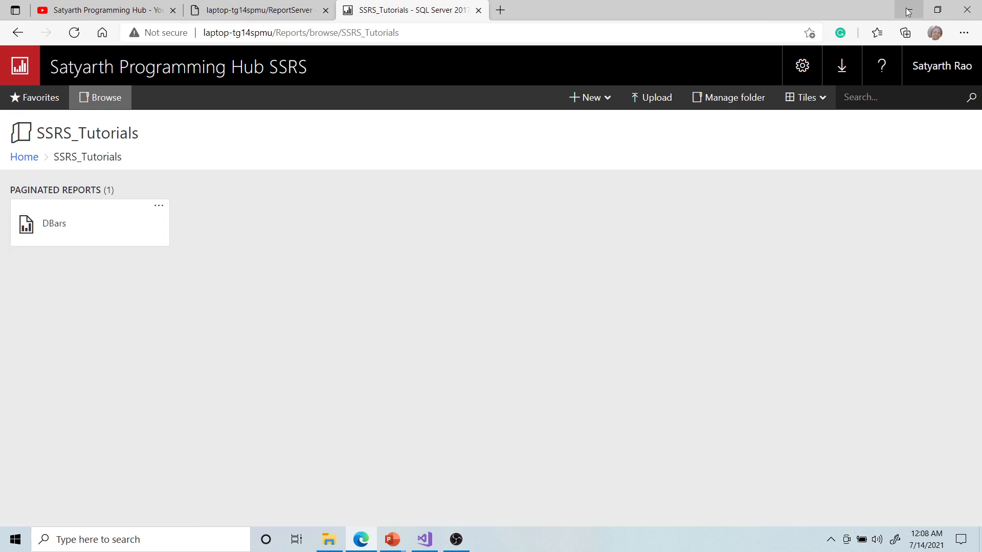
{"action": "left_click", "coordinate": [64, 225]}
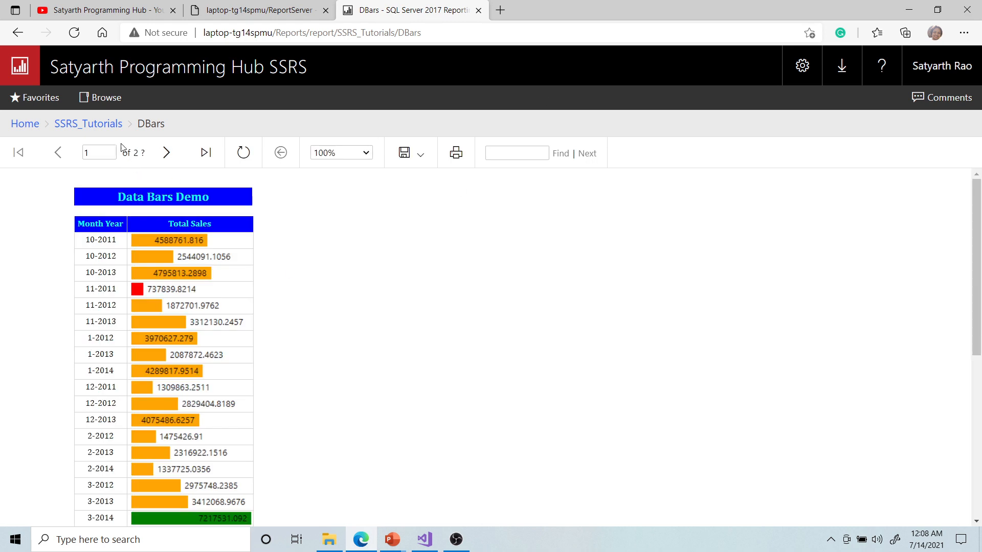
{"action": "left_click", "coordinate": [88, 124]}
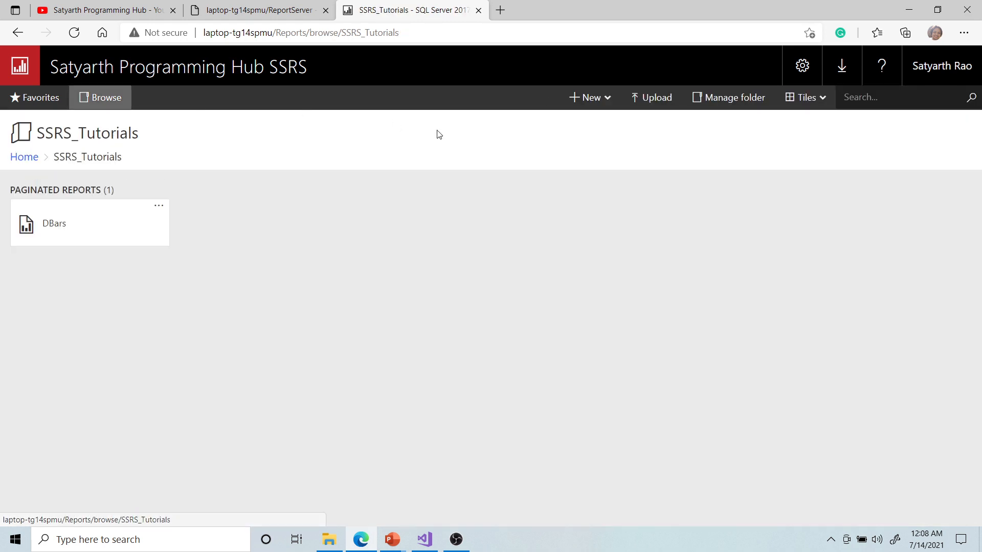
{"action": "left_click", "coordinate": [907, 10]}
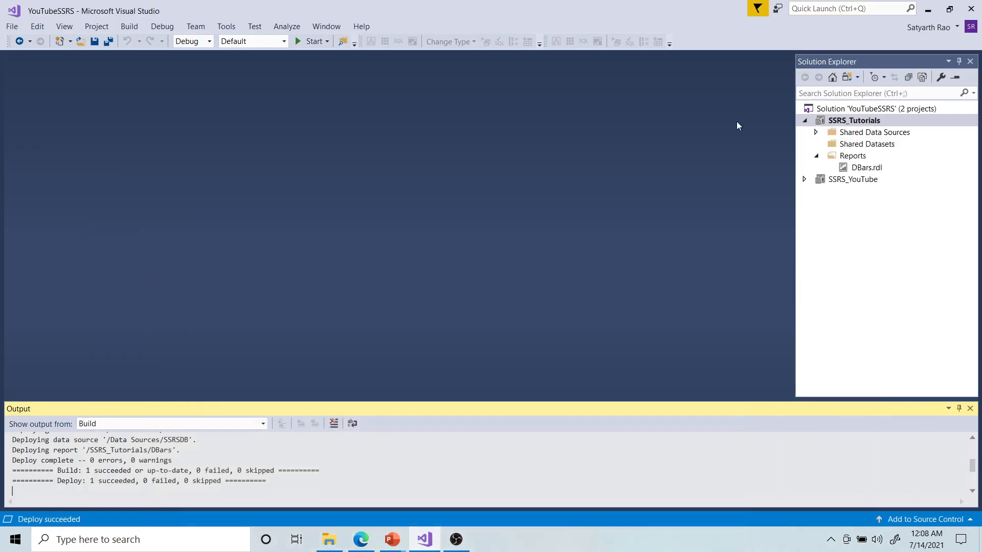
Add all existing files in the SSRS_Tutorials folder except DBars.rdl and the bin folder back to the project
{"action": "left_click", "coordinate": [855, 109]}
{"action": "left_click", "coordinate": [856, 156]}
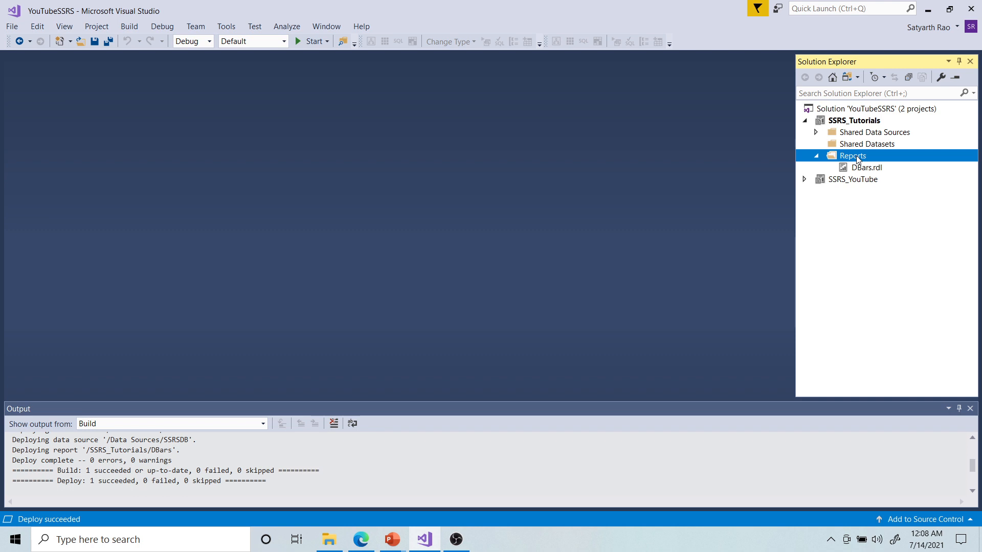
{"action": "right_click", "coordinate": [856, 156]}
{"action": "mouse_move", "coordinate": [804, 180]}
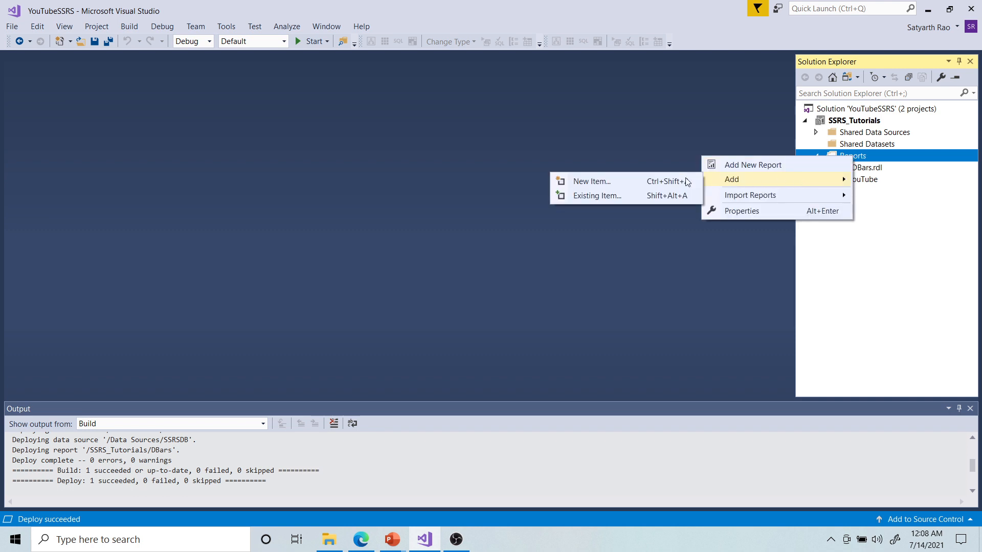
{"action": "left_click", "coordinate": [615, 199]}
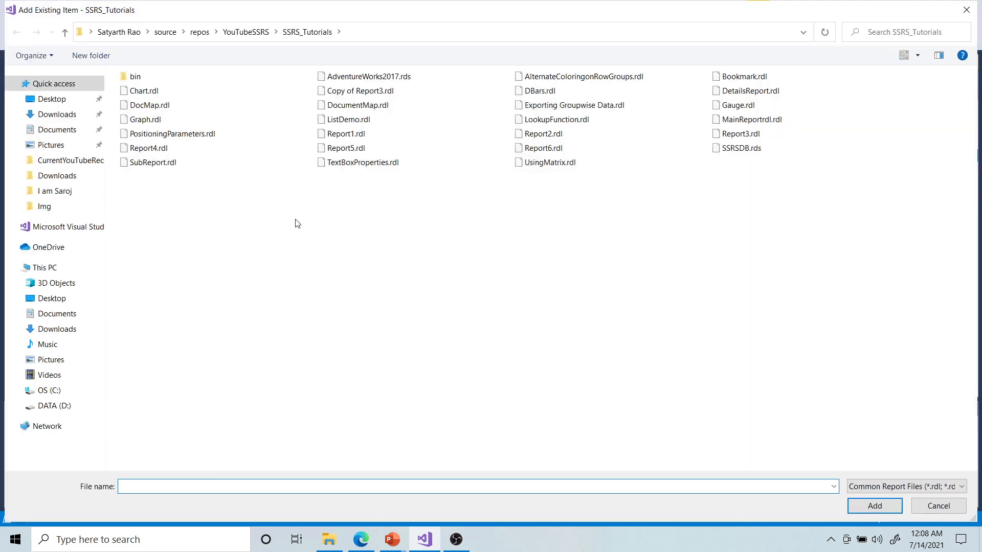
{"action": "left_click", "coordinate": [344, 170]}
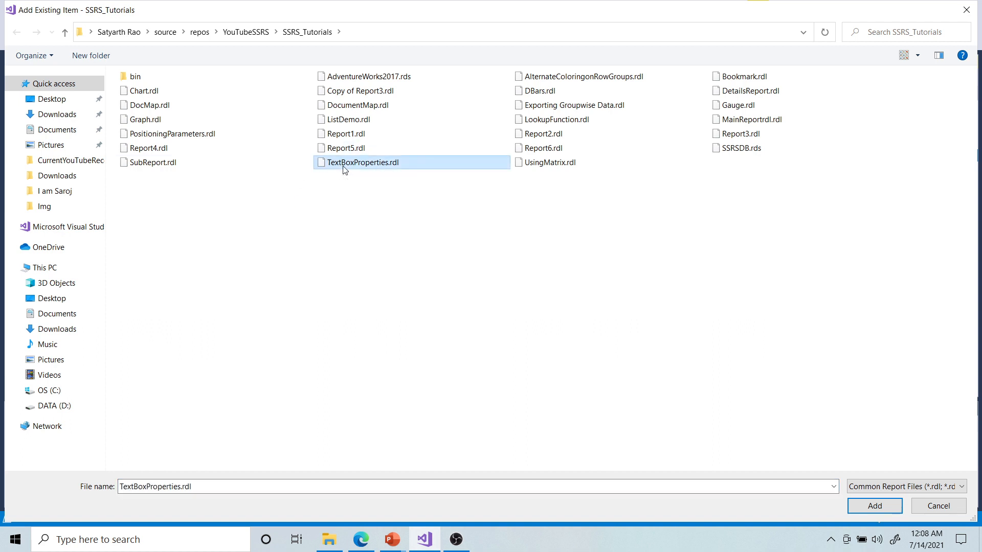
{"action": "key", "text": "ctrl+a"}
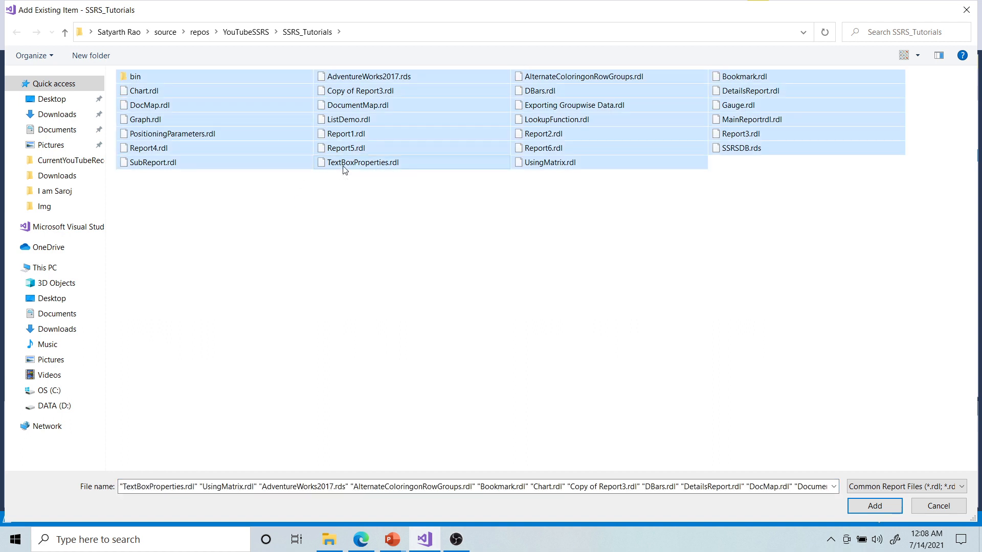
{"action": "left_click", "coordinate": [179, 78], "text": "ctrl"}
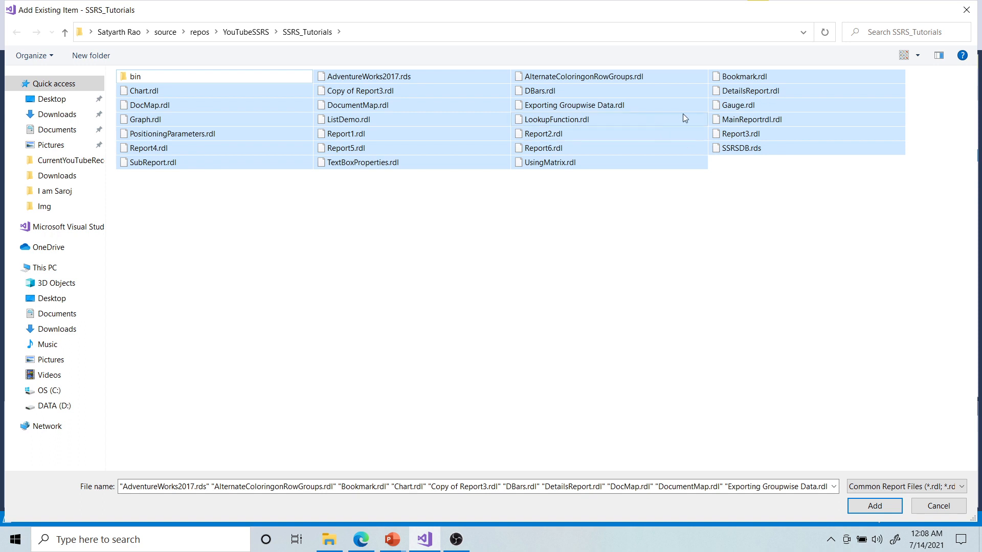
{"action": "left_click", "coordinate": [553, 92], "text": "ctrl"}
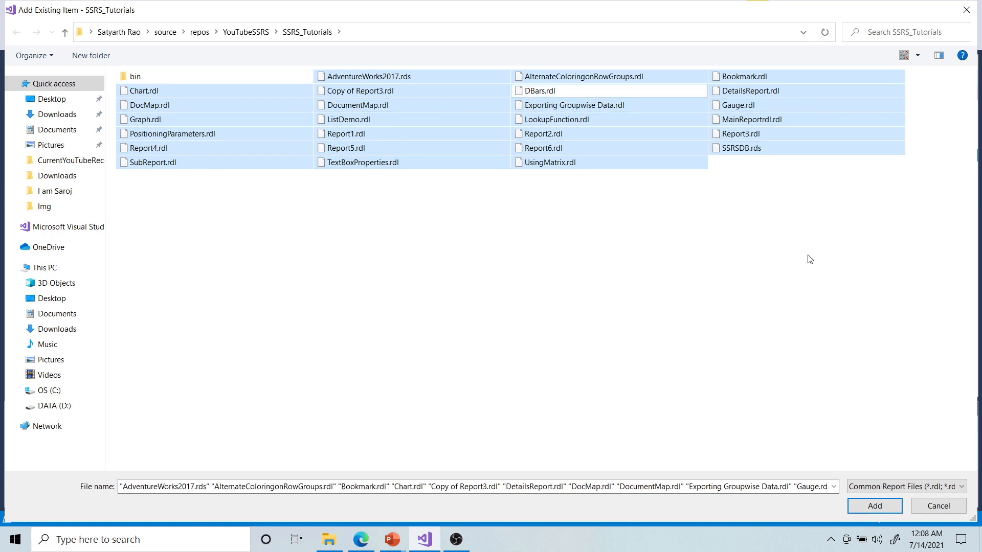
{"action": "left_click", "coordinate": [872, 506]}
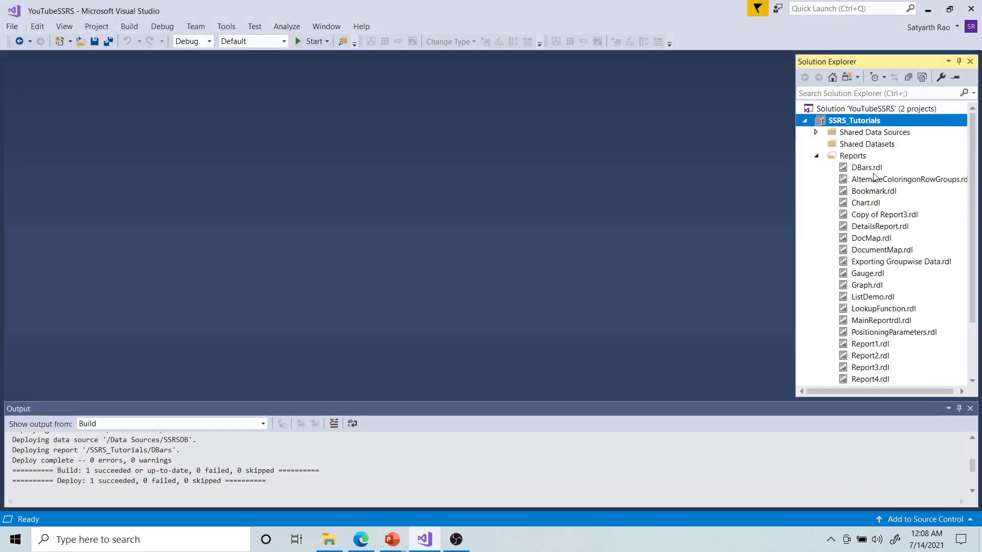
Look through the report list of the SSRS_Tutorials project and switch to the web portal in Edge
{"action": "scroll", "coordinate": [879, 301], "scroll_direction": "down", "scroll_amount": 2}
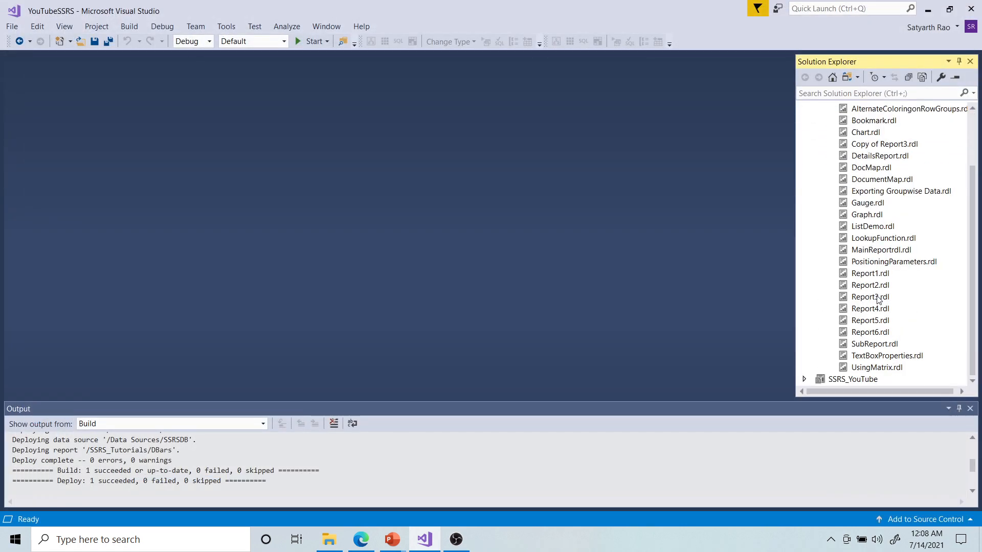
{"action": "scroll", "coordinate": [878, 299], "scroll_direction": "up", "scroll_amount": 2}
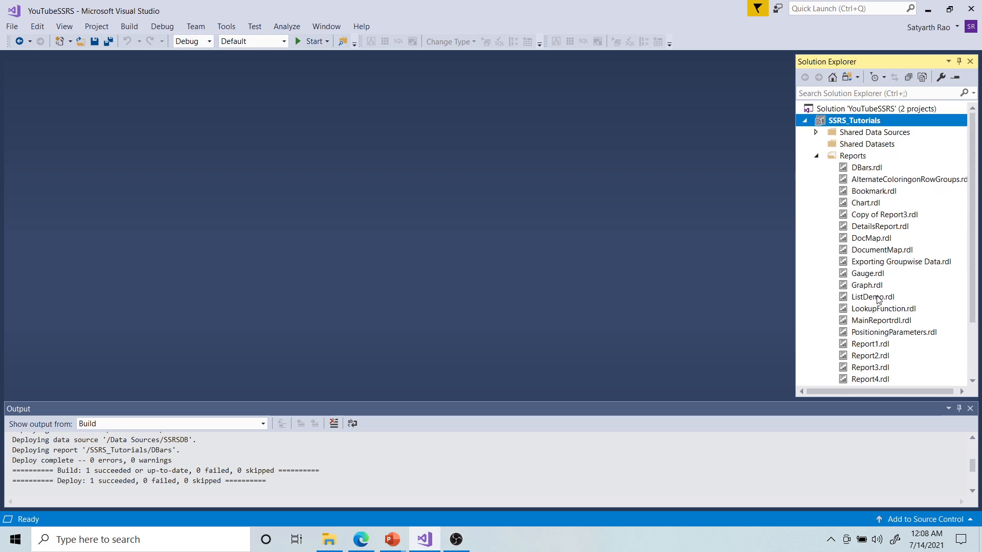
{"action": "left_click", "coordinate": [361, 539]}
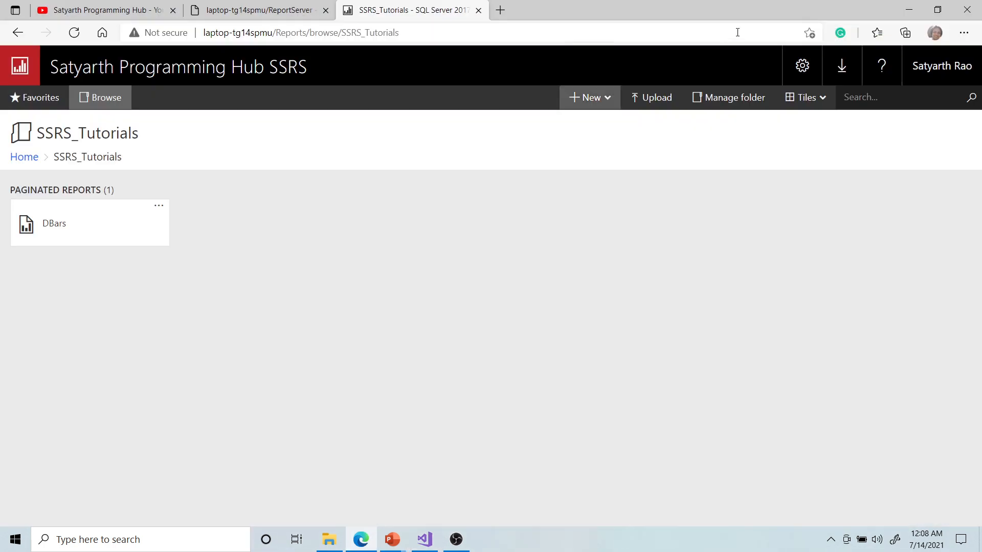
View the new item types offered in the portal's SSRS_Tutorials folder, and return to Visual Studio's project tree
{"action": "left_click", "coordinate": [608, 102]}
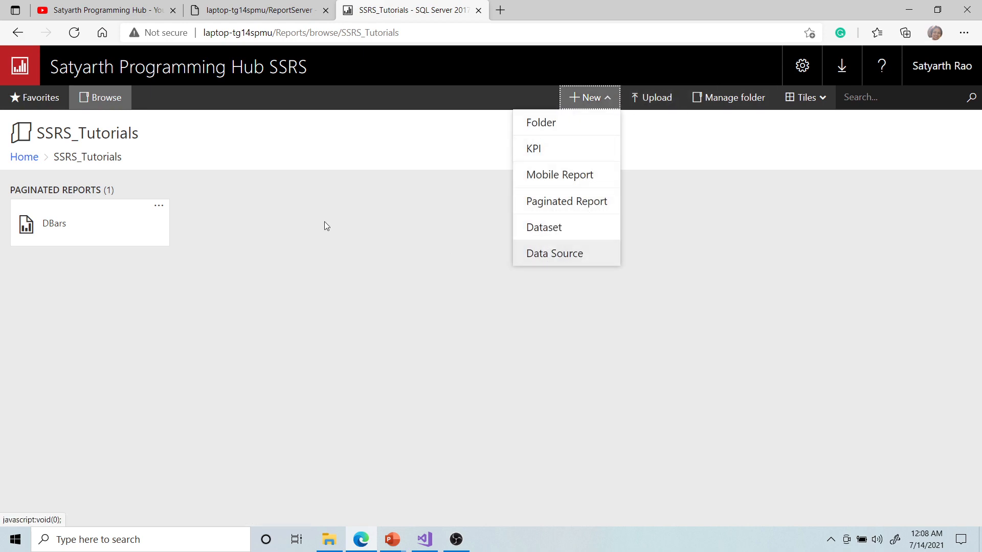
{"action": "left_click", "coordinate": [908, 9]}
{"action": "left_click", "coordinate": [815, 133]}
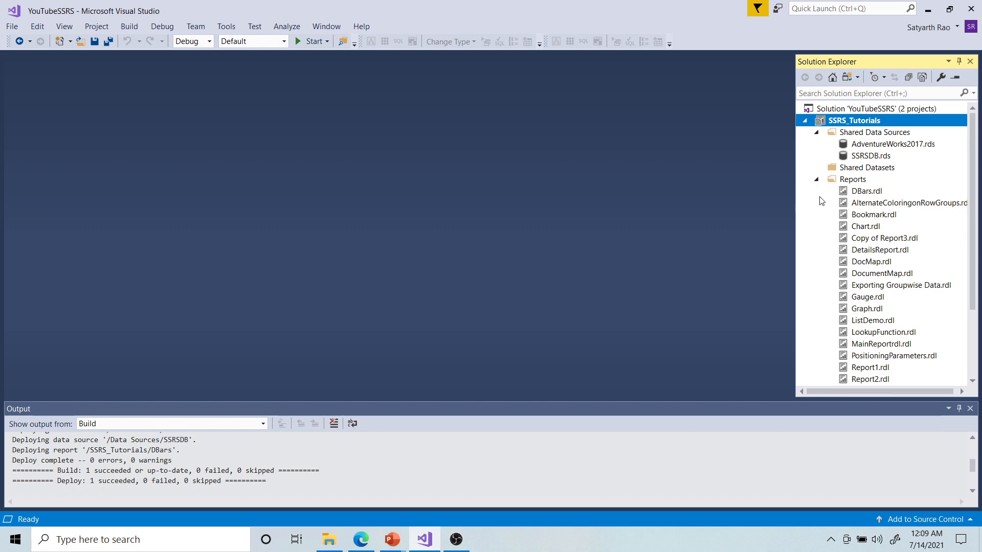
Look at the existing files available to add to the SSRS_Tutorials project's Reports folder without adding any
{"action": "right_click", "coordinate": [853, 182]}
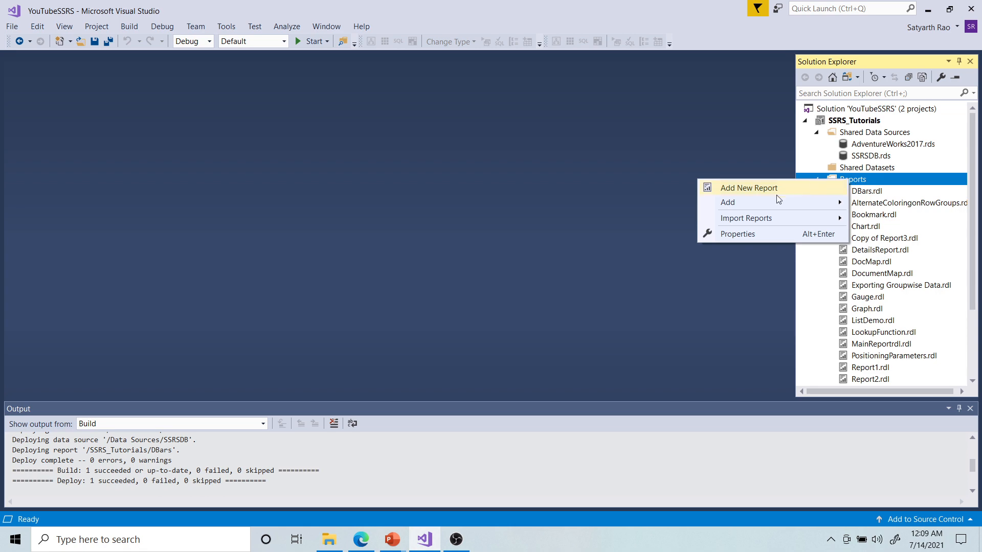
{"action": "mouse_move", "coordinate": [771, 203]}
{"action": "left_click", "coordinate": [634, 219]}
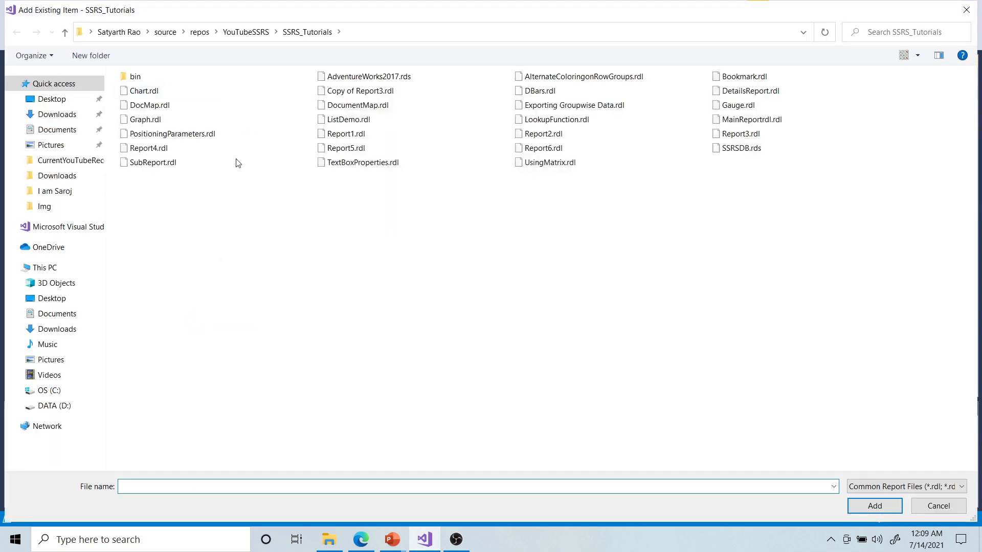
{"action": "left_click", "coordinate": [965, 10]}
Open the YouTubeSSRS solution folder in File Explorer, view the SSRS_Tutorials folder's files and full path, and close the window
{"action": "right_click", "coordinate": [860, 113]}
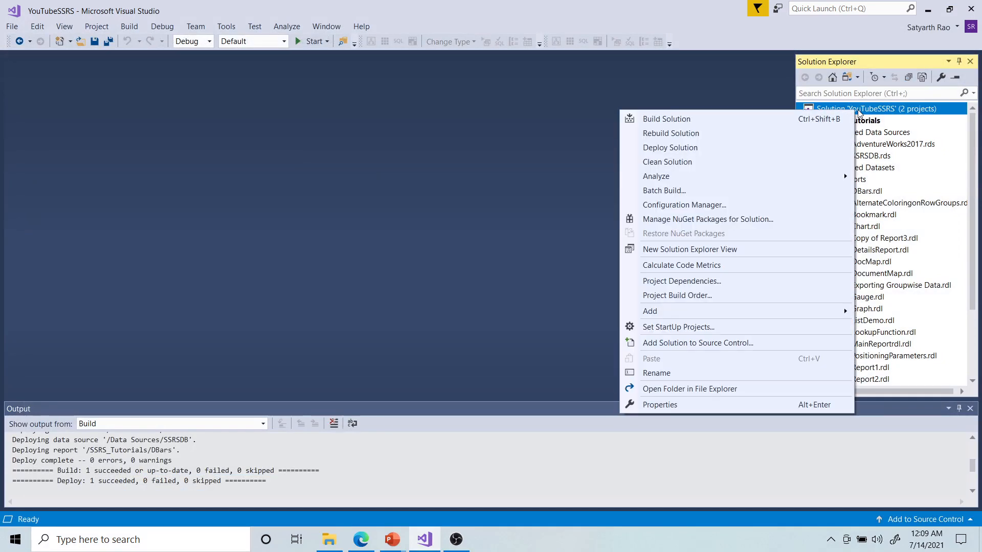
{"action": "left_click", "coordinate": [705, 390]}
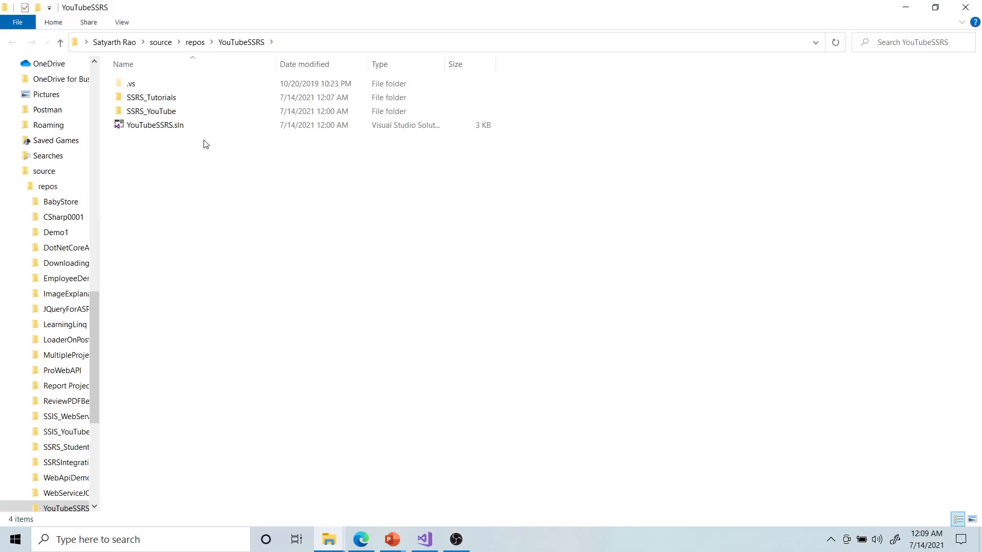
{"action": "double_click", "coordinate": [156, 98]}
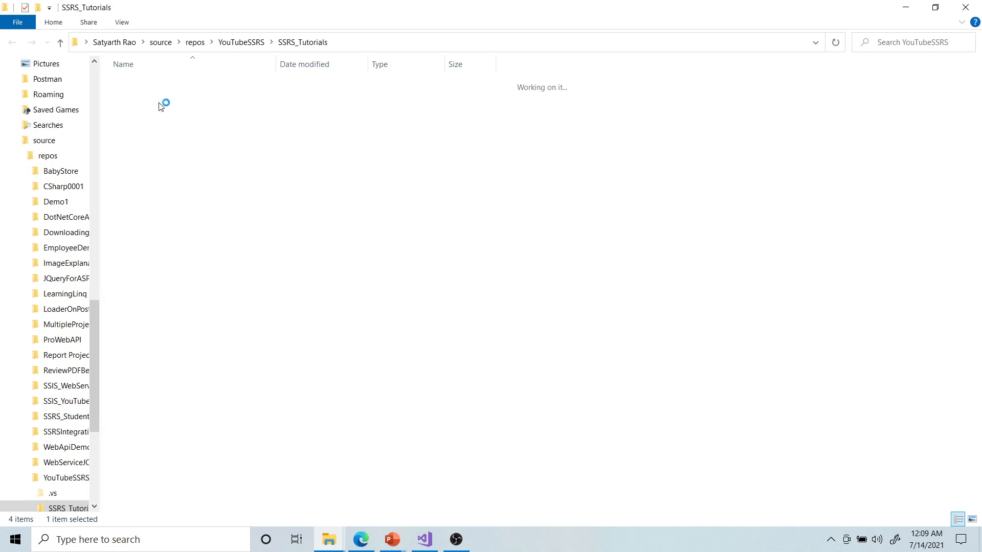
{"action": "left_click", "coordinate": [370, 41]}
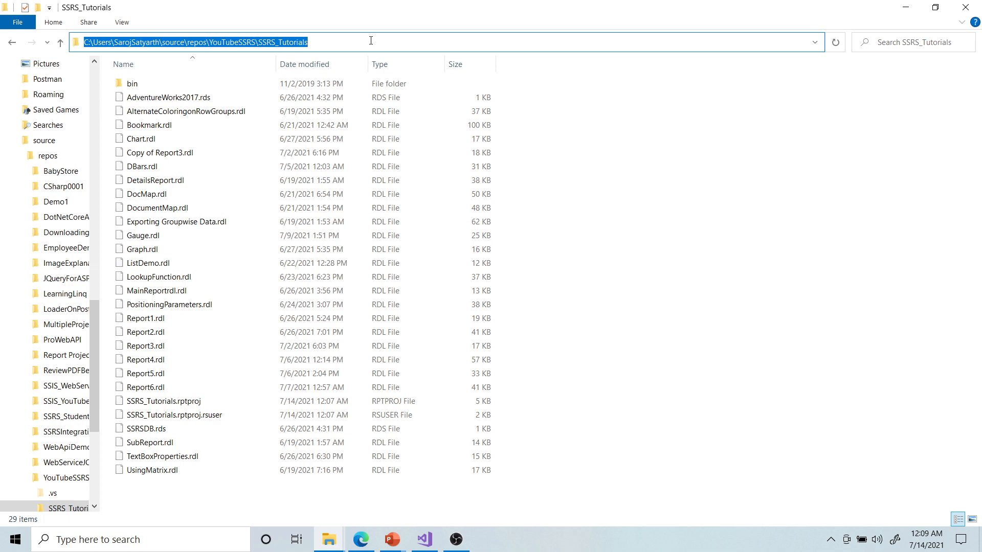
{"action": "left_click", "coordinate": [965, 7]}
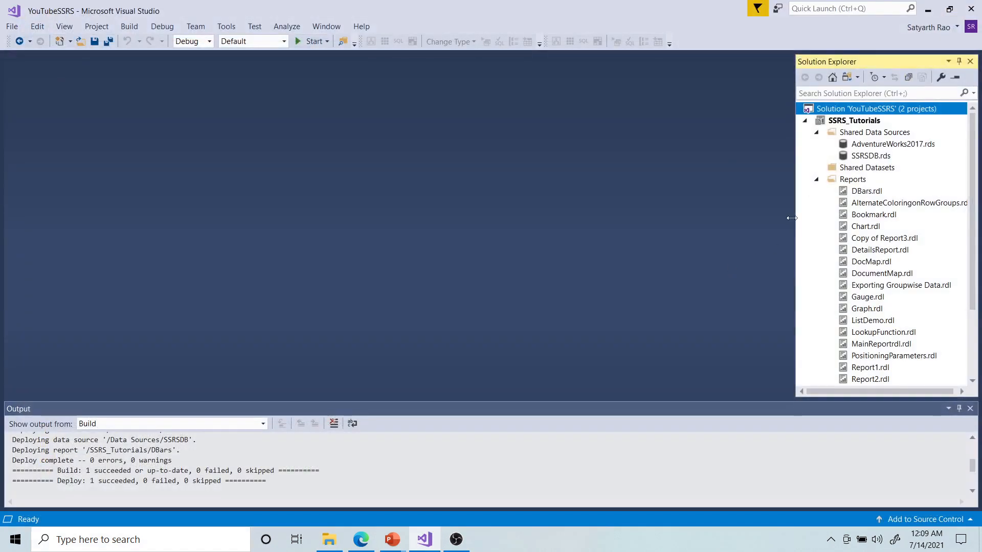
Collapse the SSRS_Tutorials project with its Shared Data Sources and Reports folders, and select the project
{"action": "left_click", "coordinate": [817, 133]}
{"action": "left_click", "coordinate": [817, 155]}
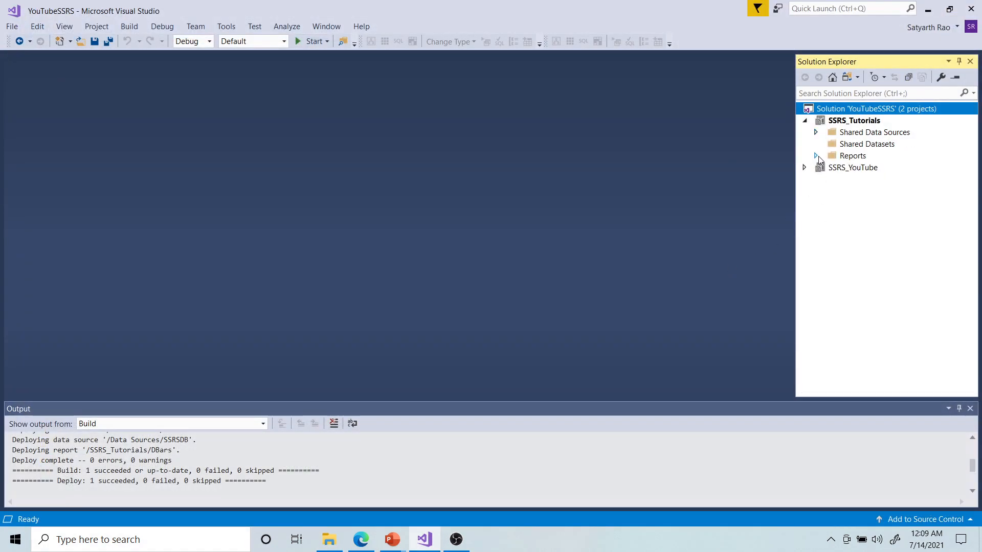
{"action": "left_click", "coordinate": [804, 121]}
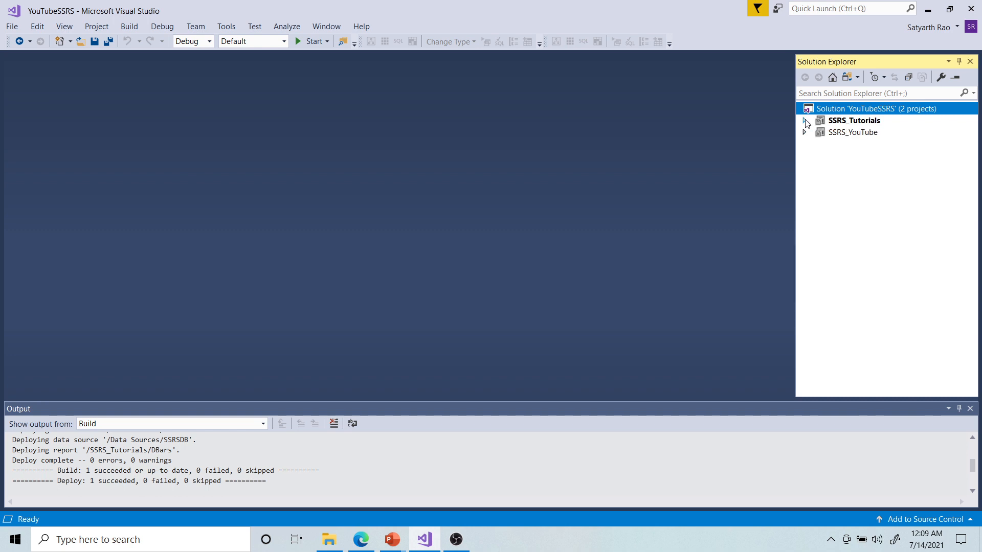
{"action": "left_click", "coordinate": [858, 122]}
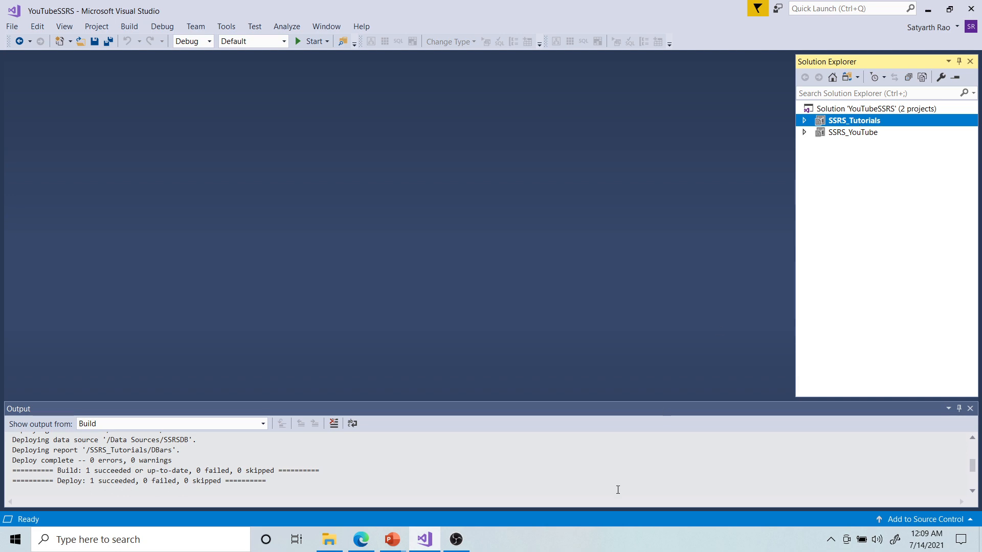
Switch to Edge, reload the ReportServer page, and return to the web portal's SSRS_Tutorials folder with the new-item list closed
{"action": "left_click", "coordinate": [361, 539]}
{"action": "left_click", "coordinate": [240, 4]}
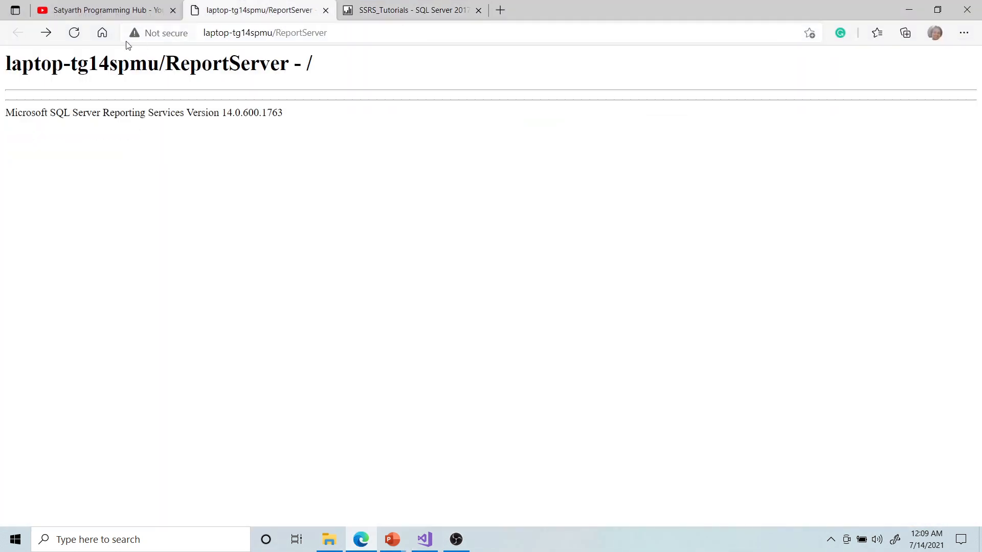
{"action": "left_click", "coordinate": [74, 33]}
{"action": "left_click", "coordinate": [438, 15]}
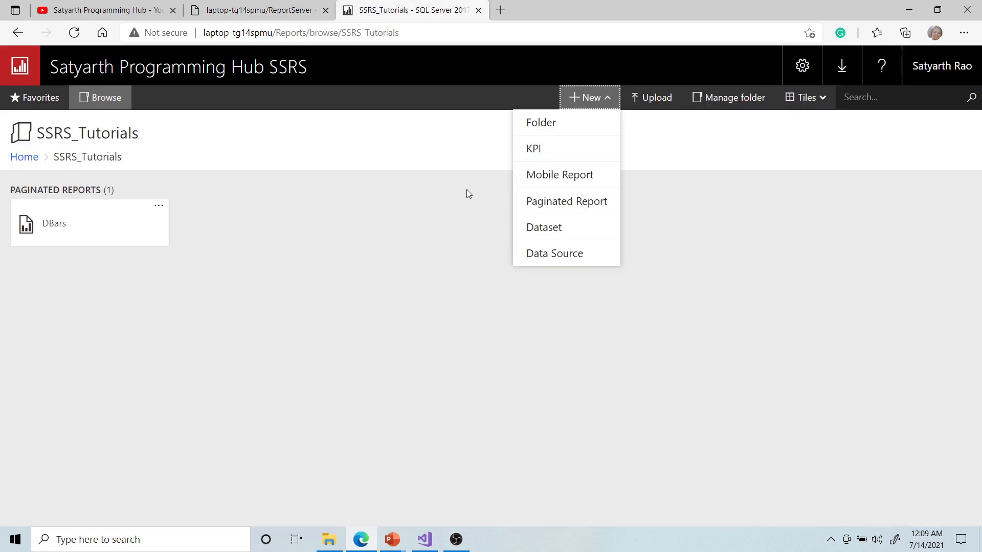
{"action": "key", "text": "Escape"}
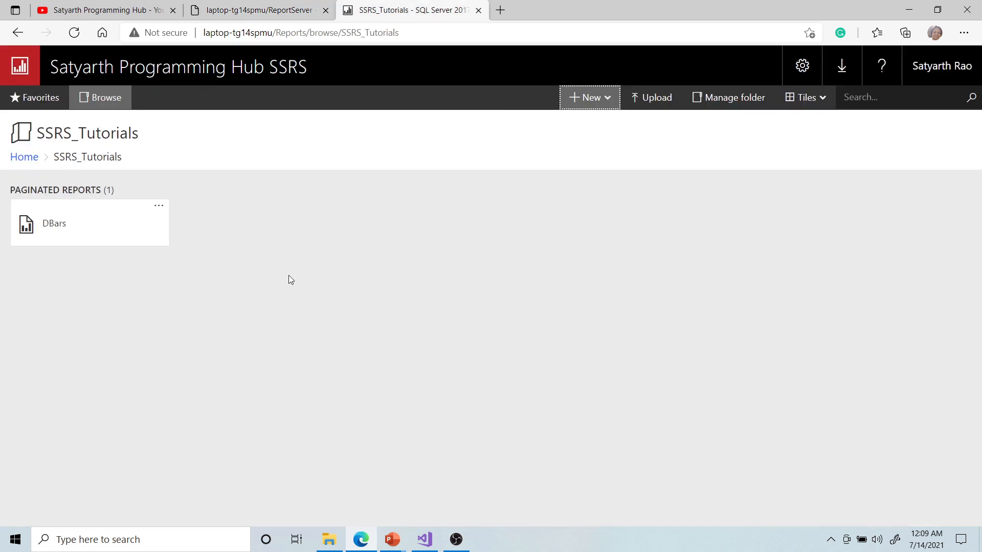